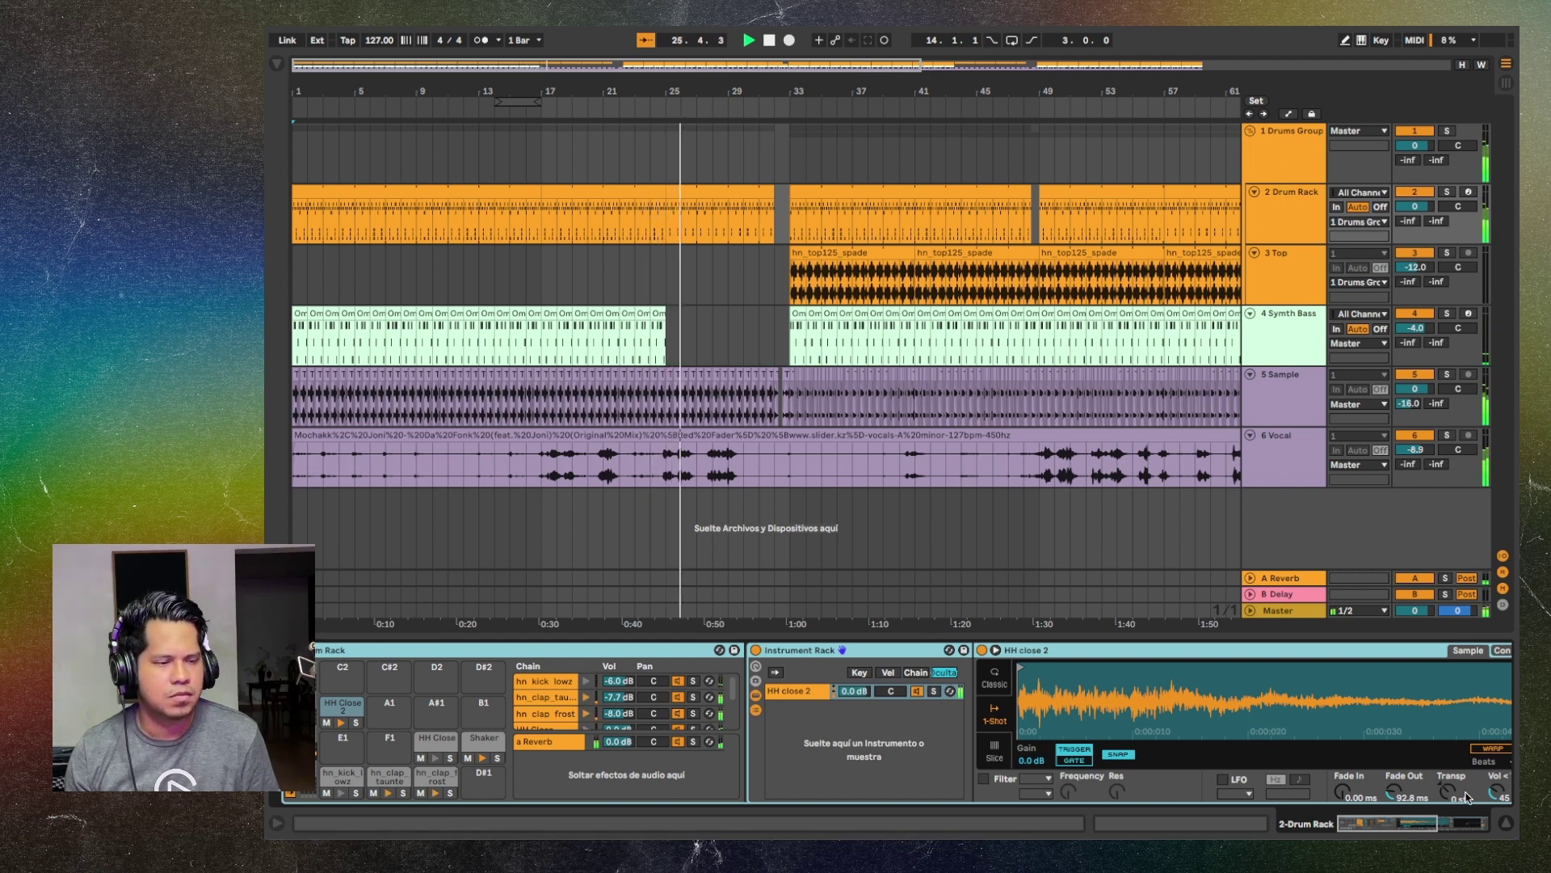
Show the automation lanes and give the Sample track's Audio Effect Rack Device On automation its own lane
left_click(1504, 821)
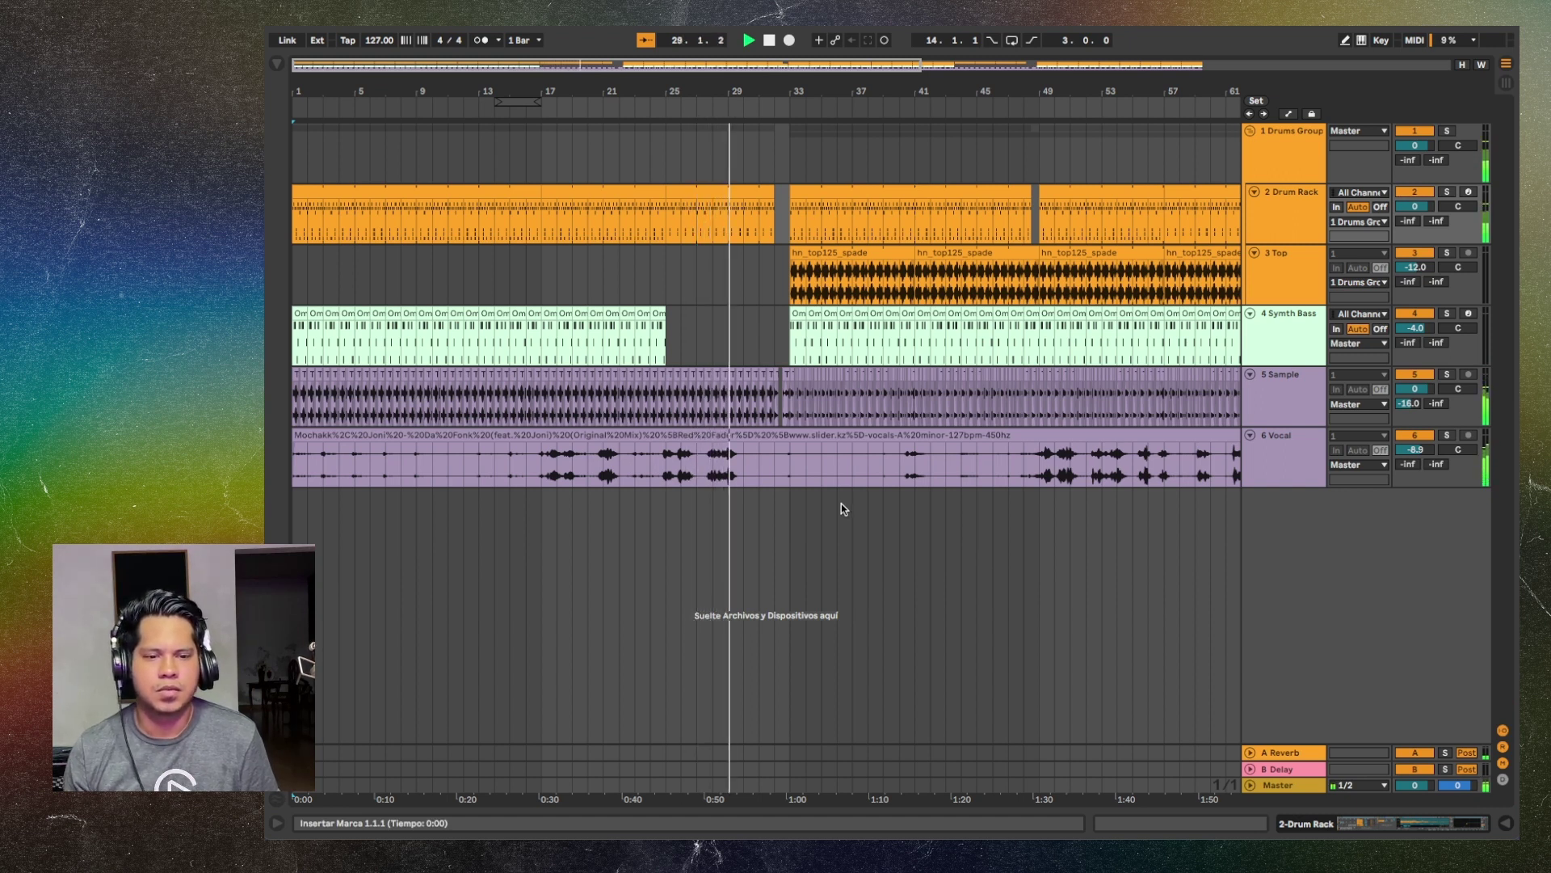
key("a")
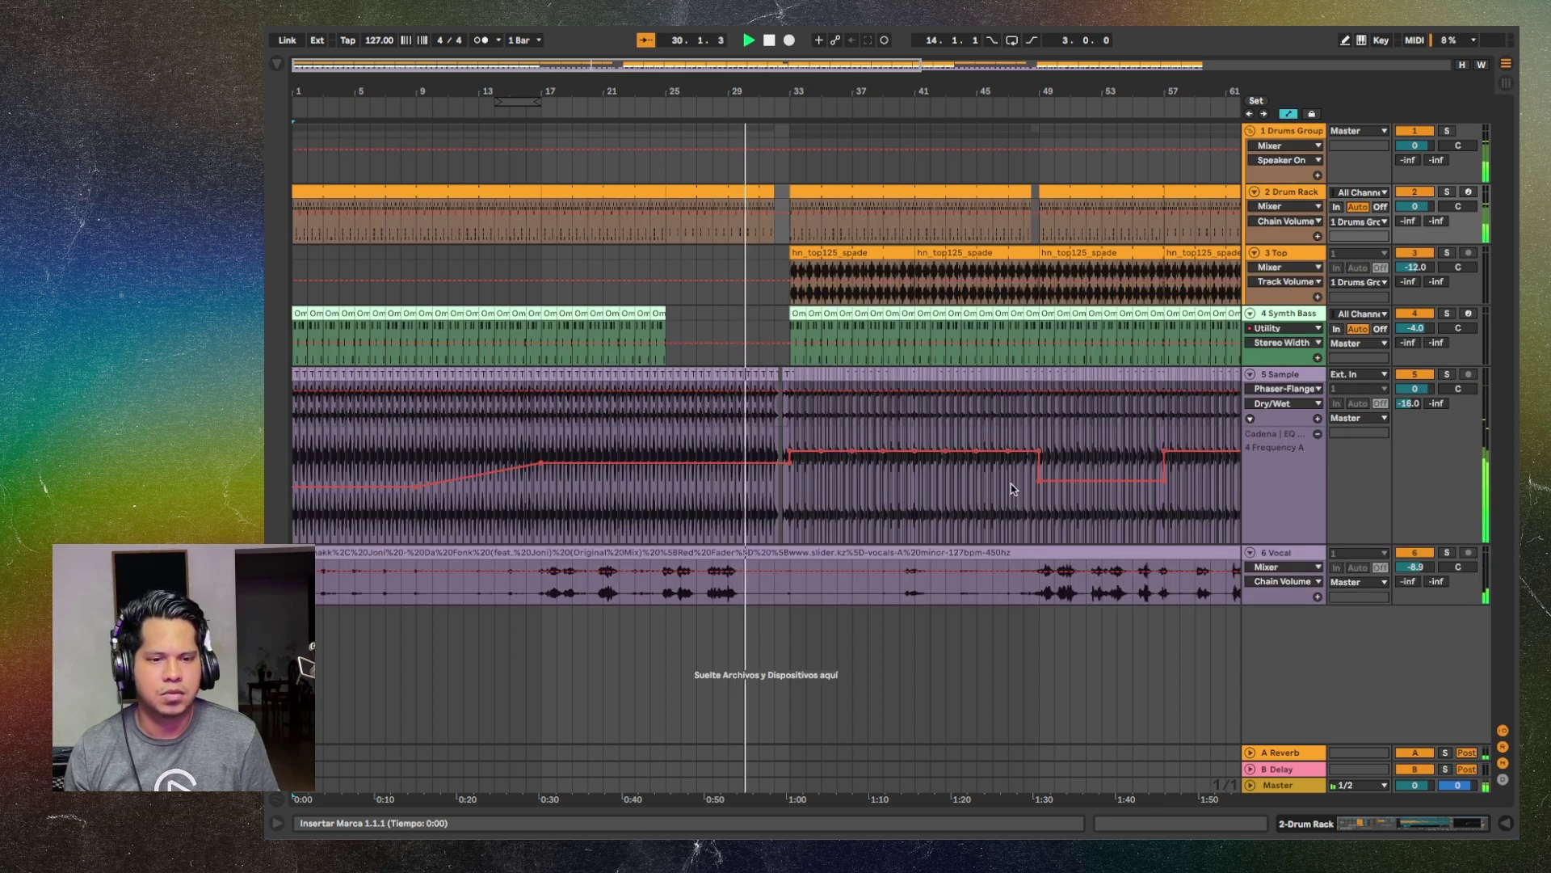
left_click(1289, 389)
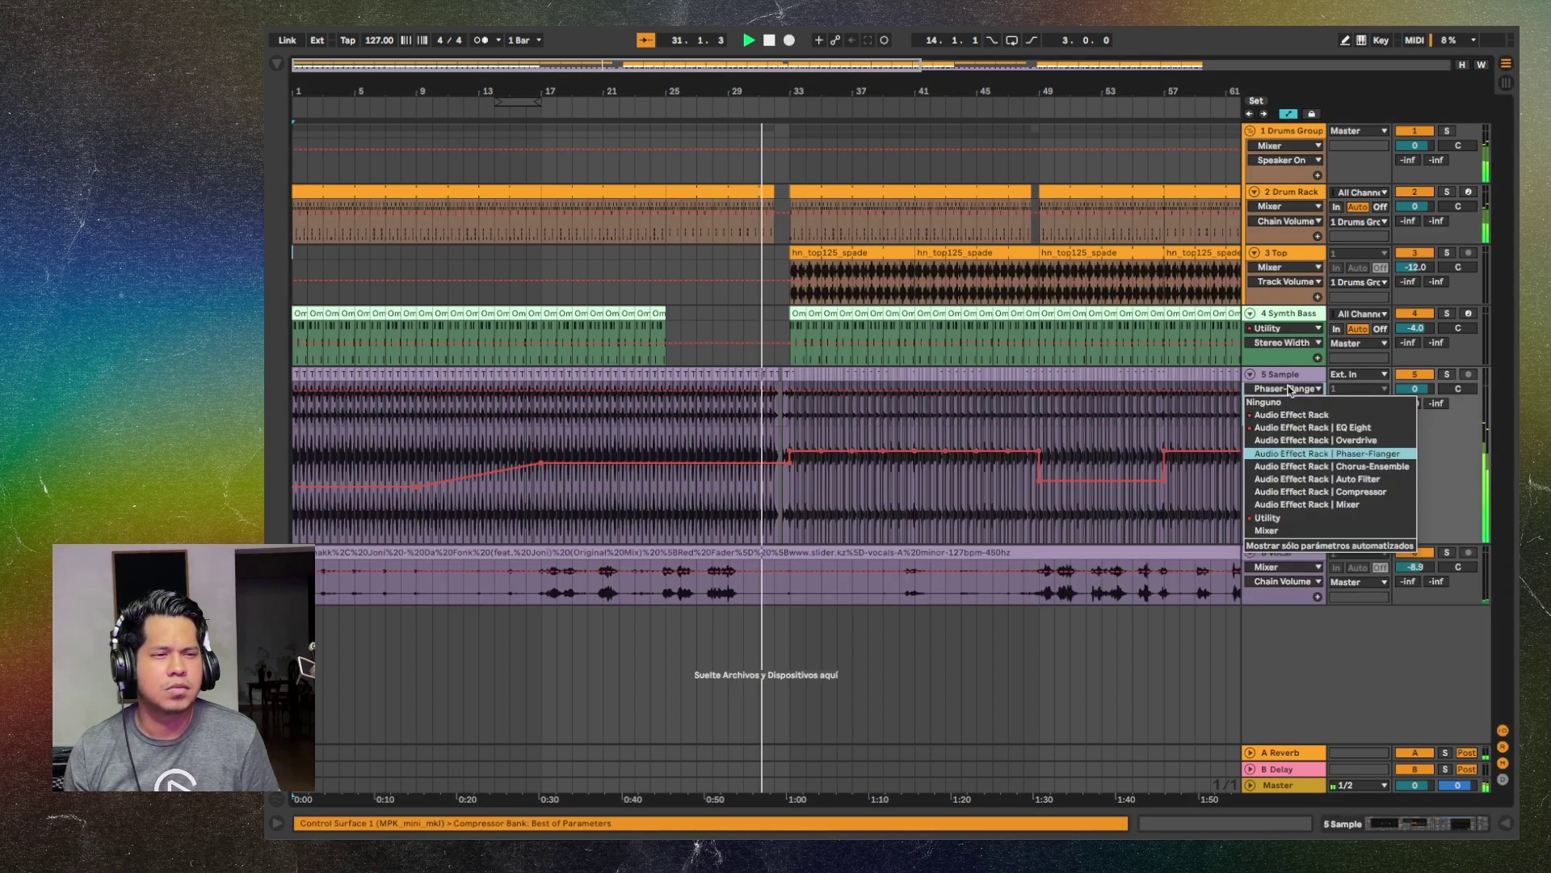
left_click(1280, 415)
left_click(1288, 403)
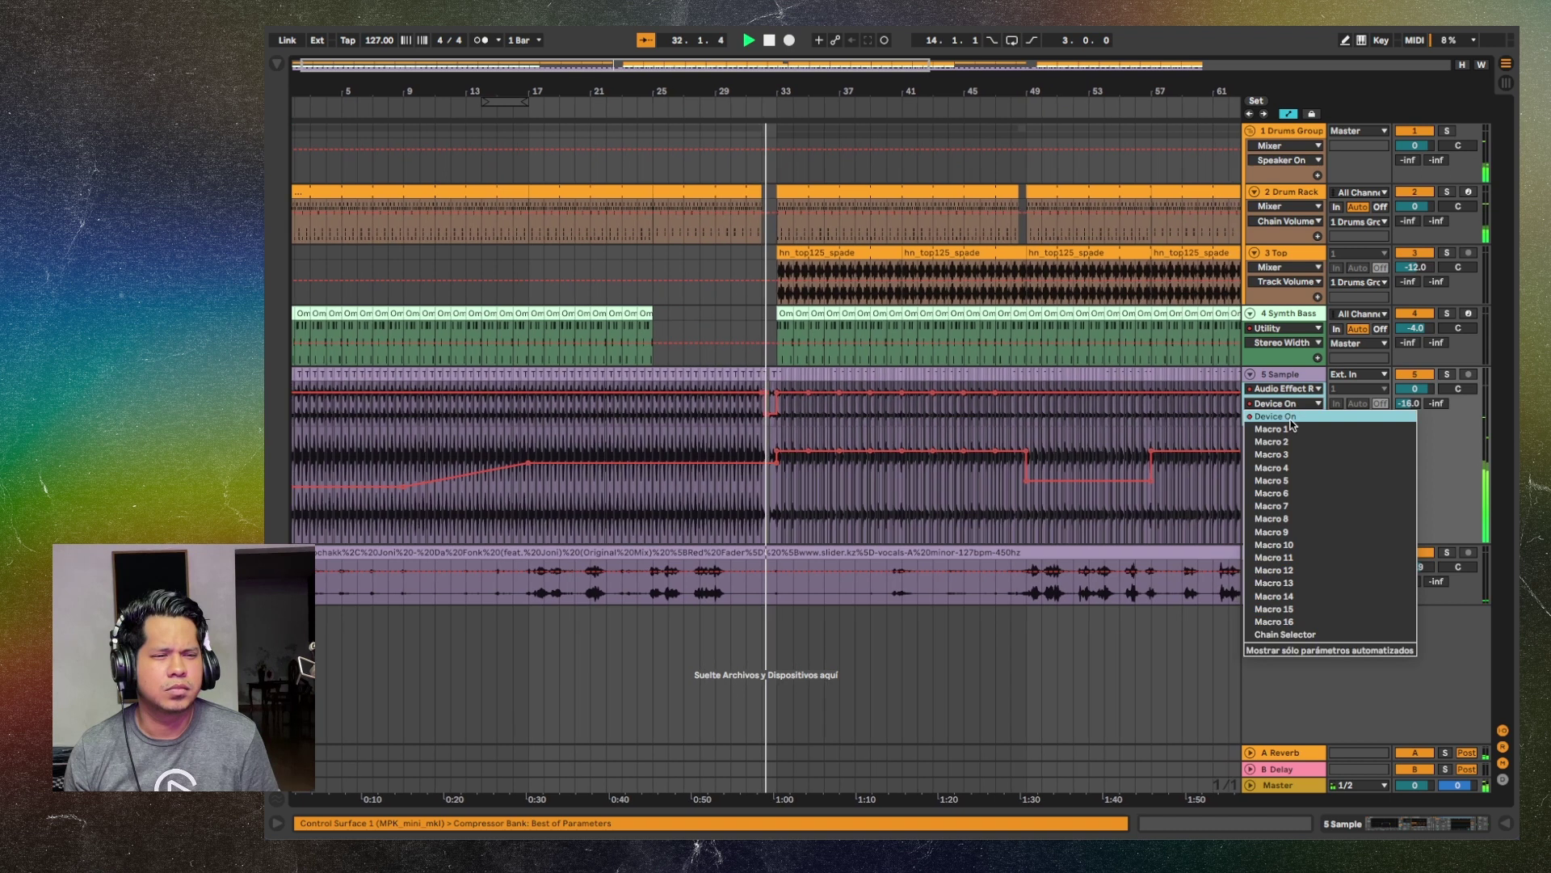
left_click(1291, 417)
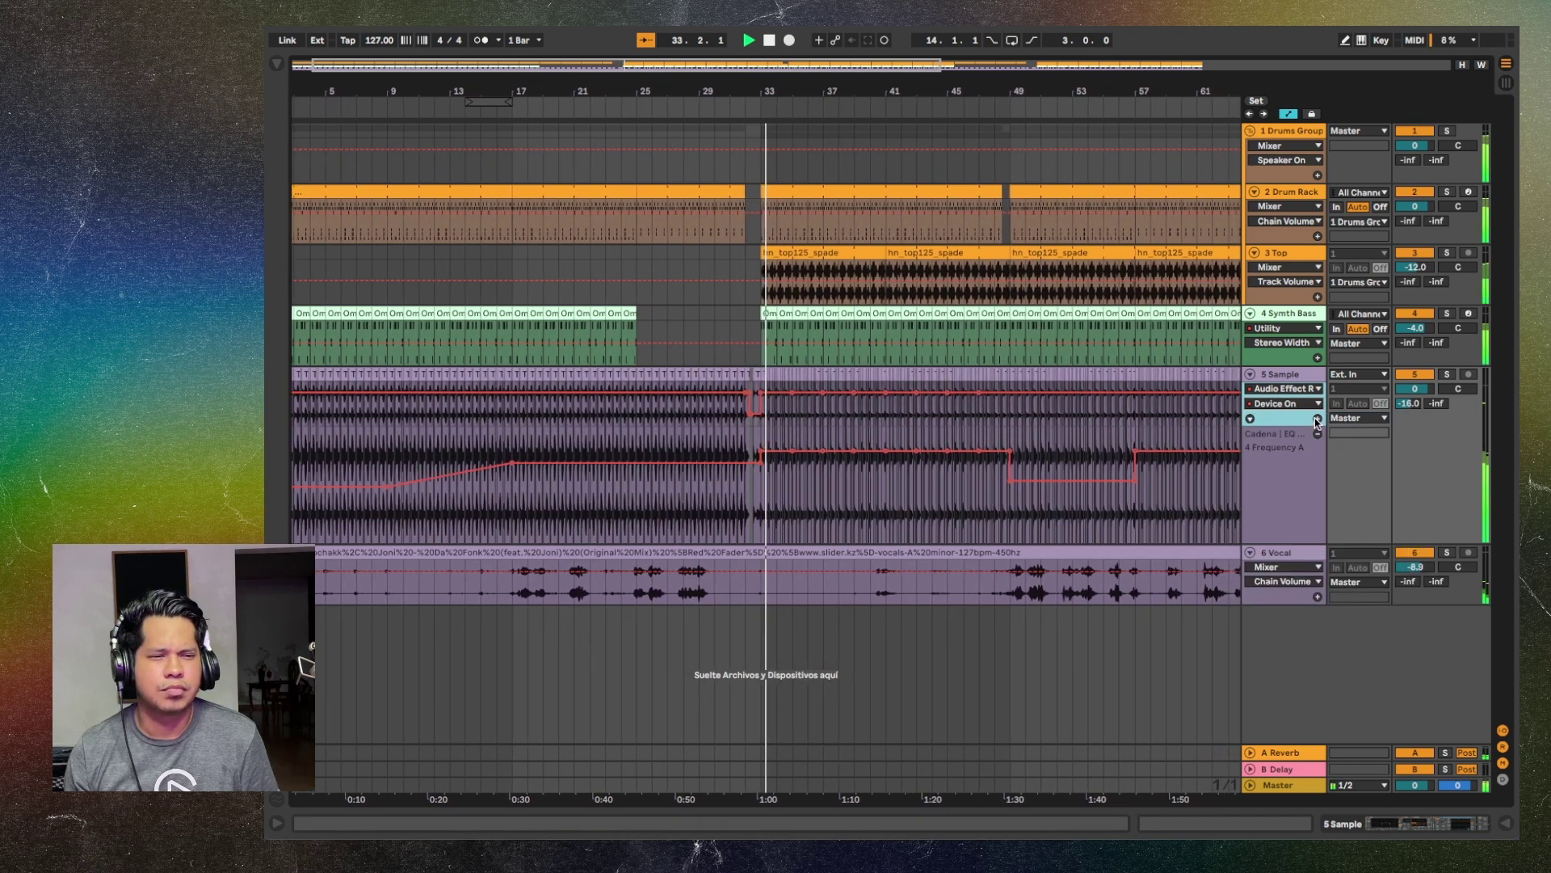
left_click(1318, 418)
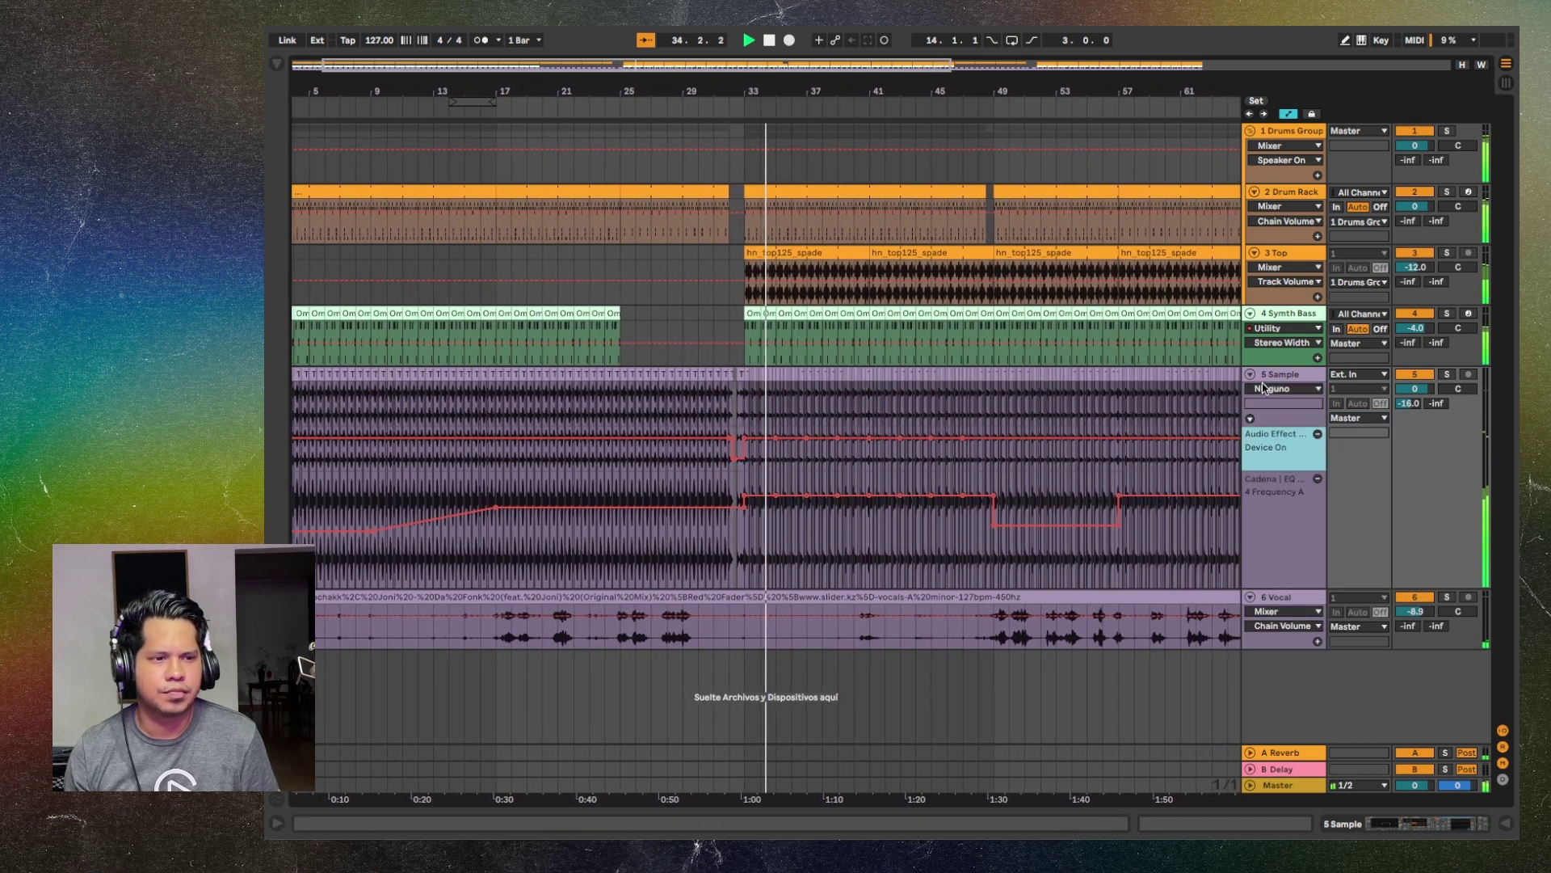
Browse the Audio Effect Rack's automatable parameters in the Sample track's main lane, and hide the automation lanes
left_click(1284, 388)
left_click(1291, 415)
left_click(1302, 404)
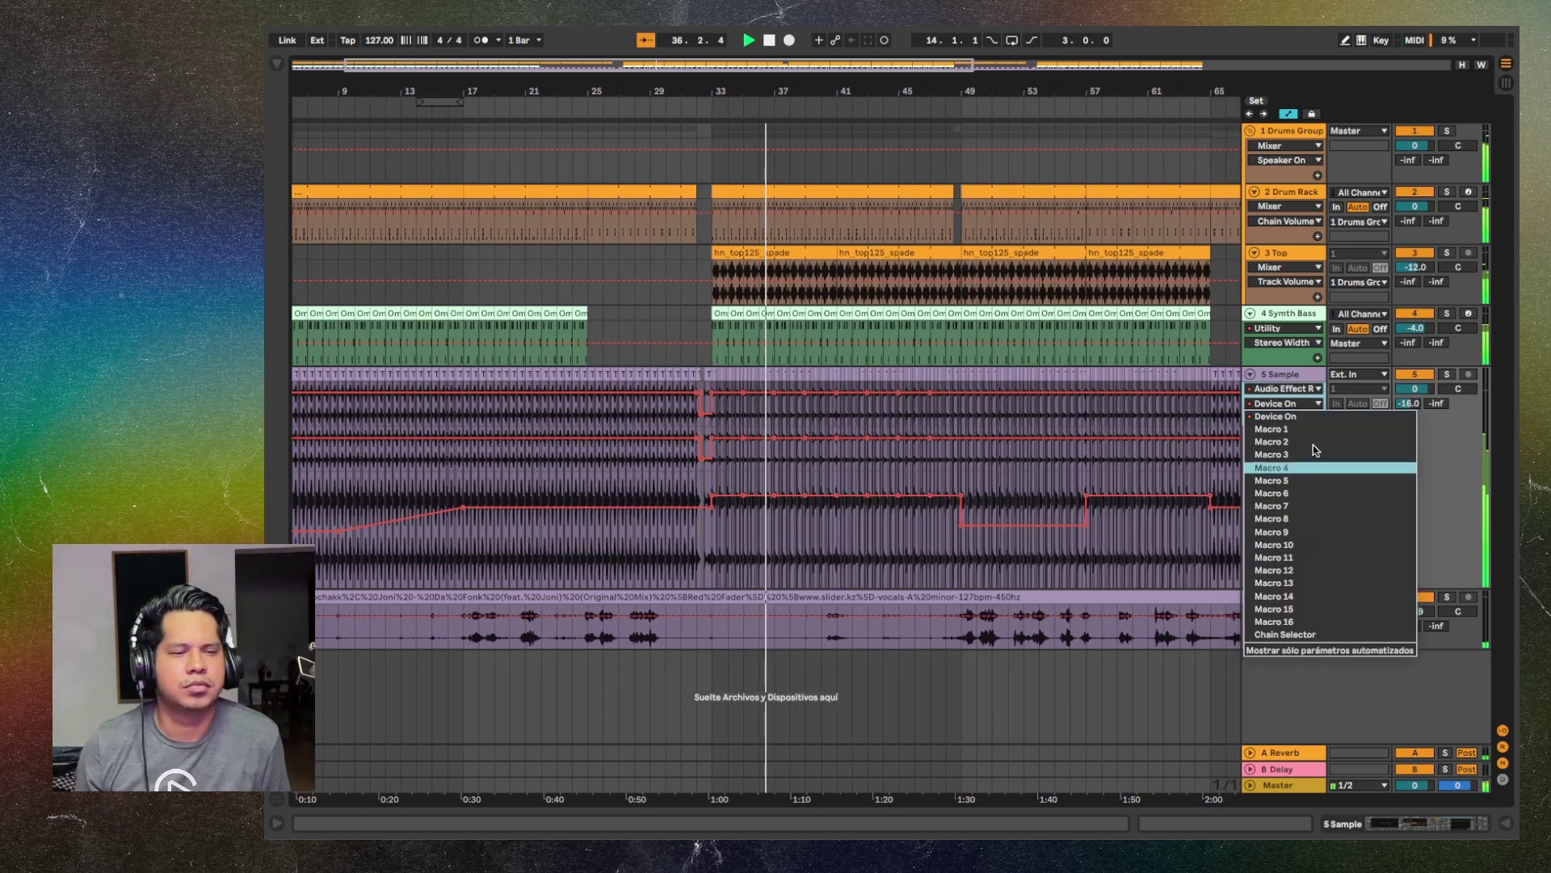
left_click(1293, 377)
key("a")
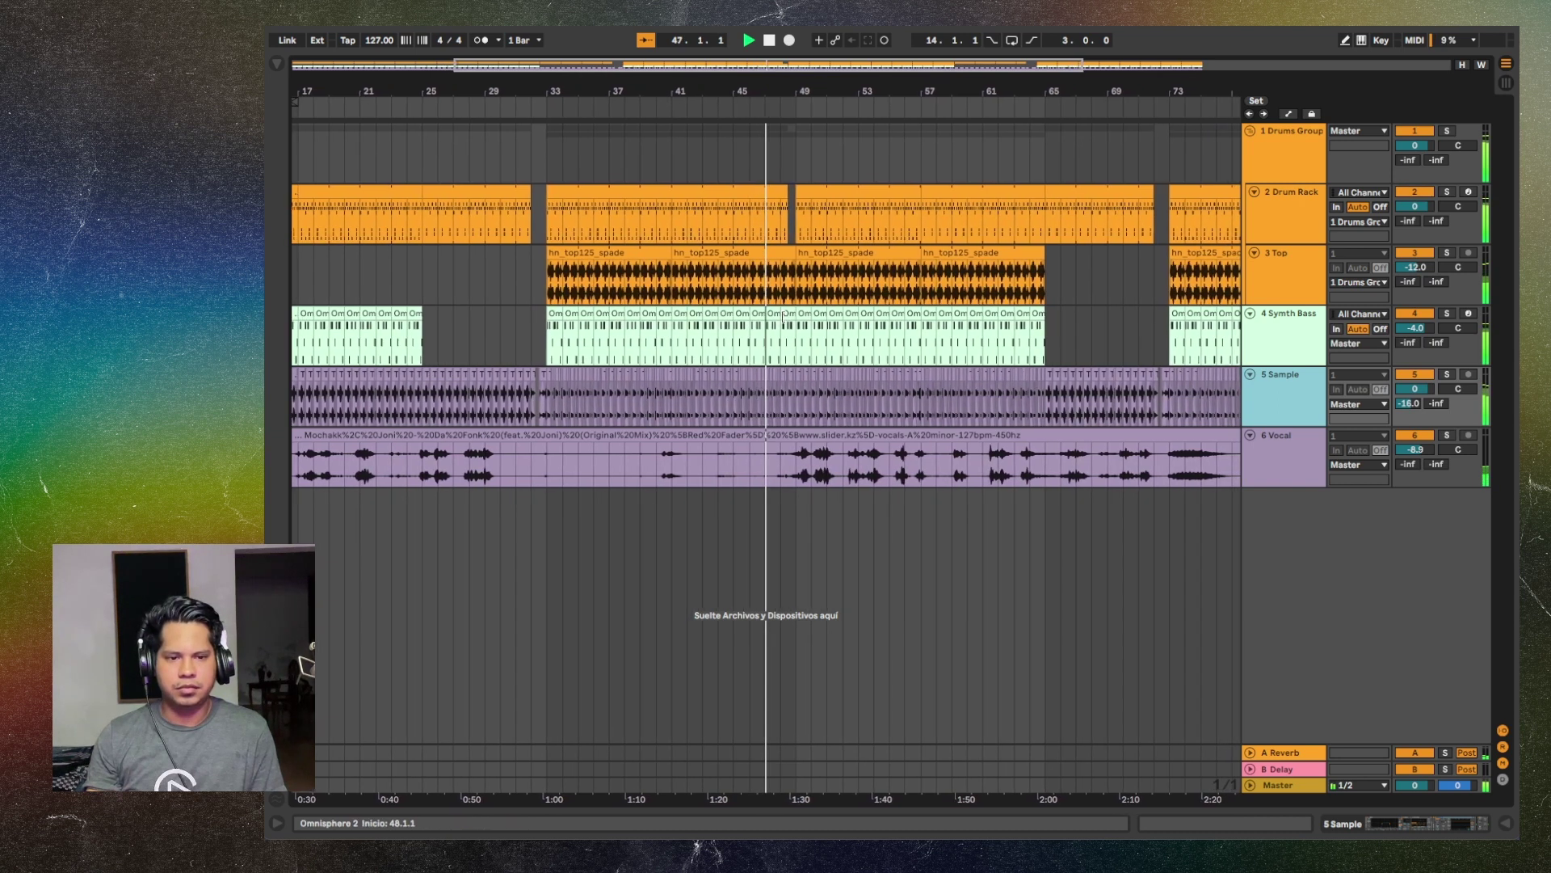
Review the arrangement's clips as playback continues from the vocal section at bar 49 to the closing section after bar 73
scroll(782, 327, "up", 3)
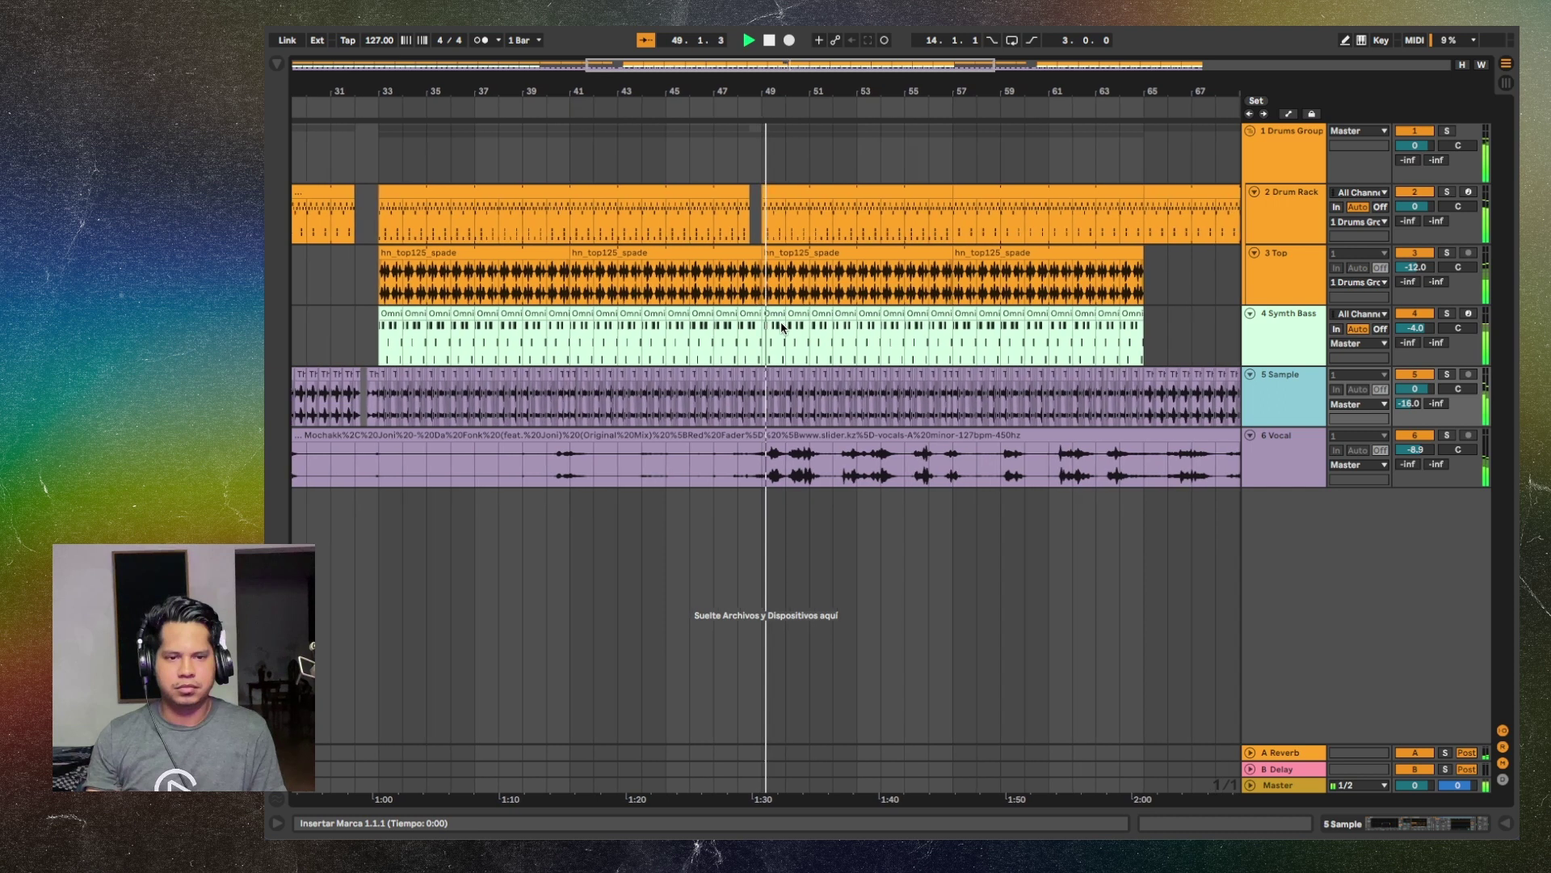
scroll(781, 322, "down", 2)
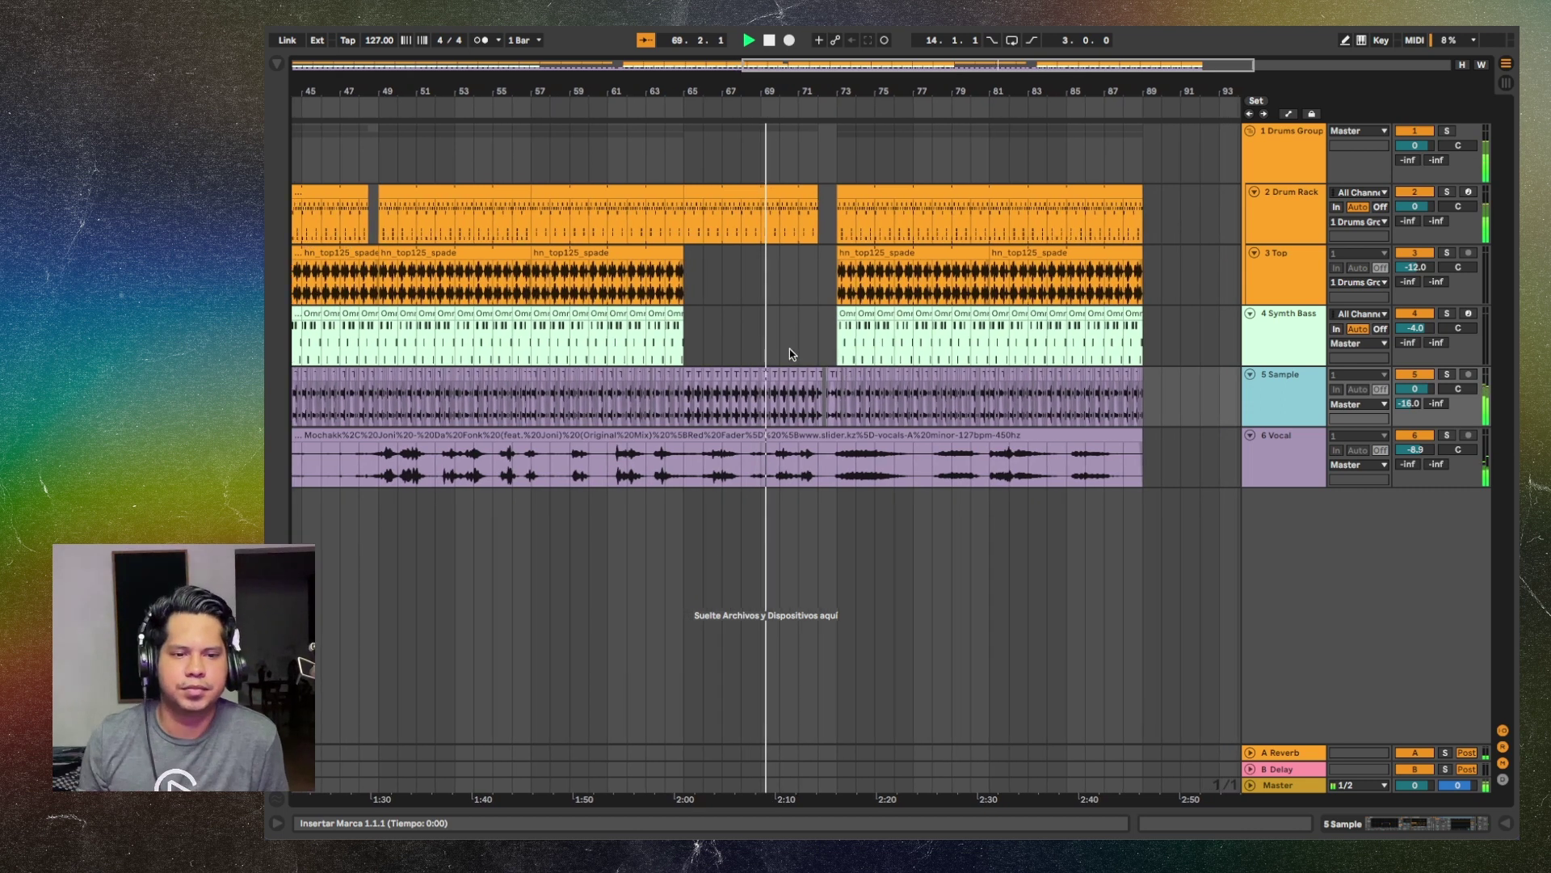
key("minus")
key("minus")
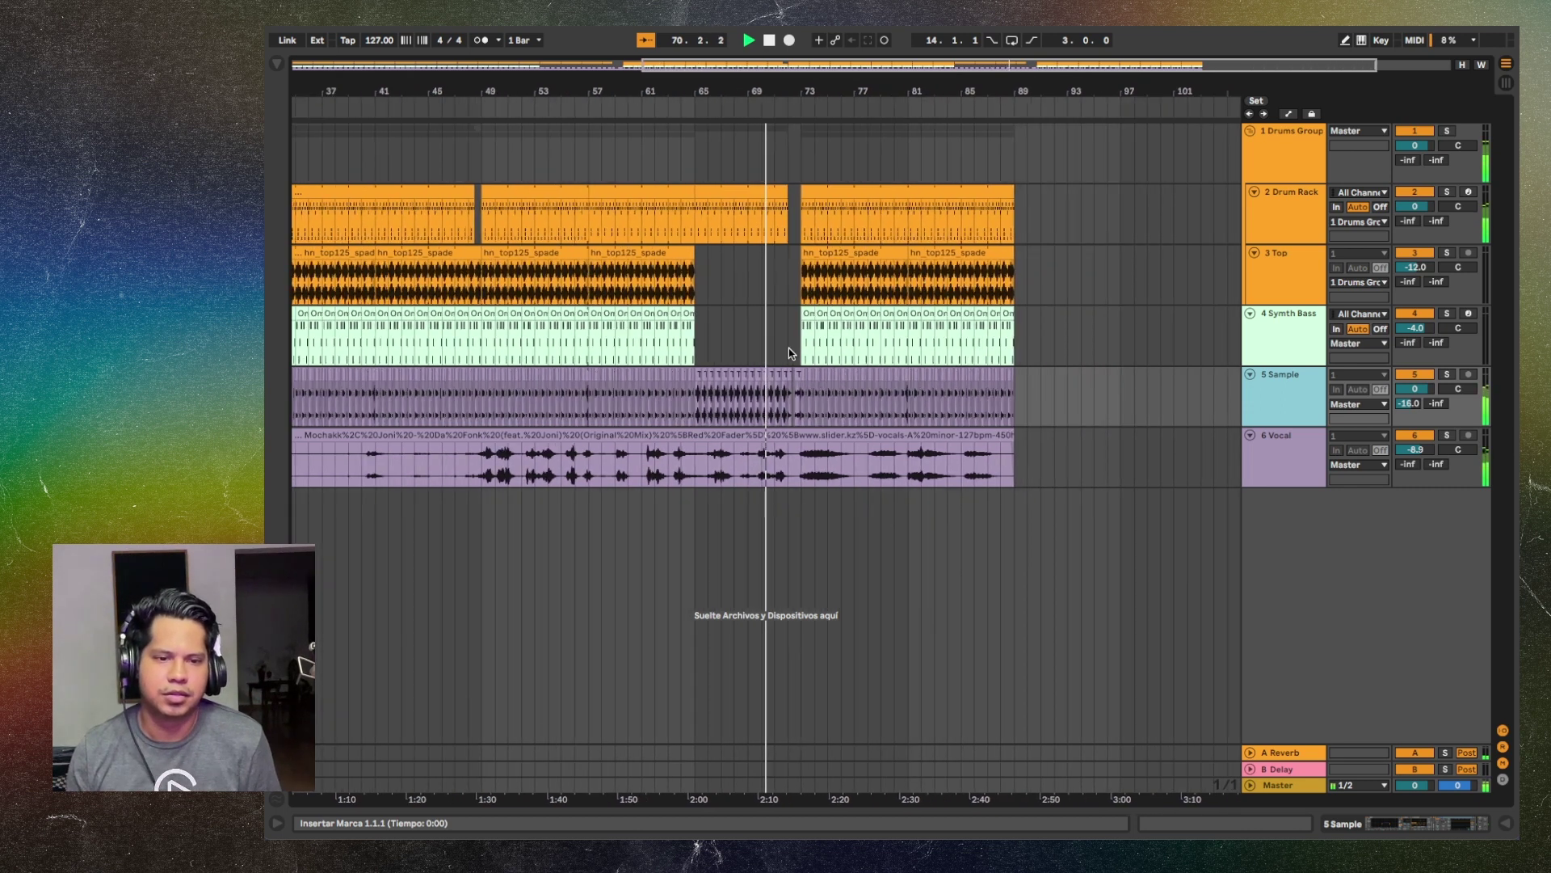
key("plus")
key("plus")
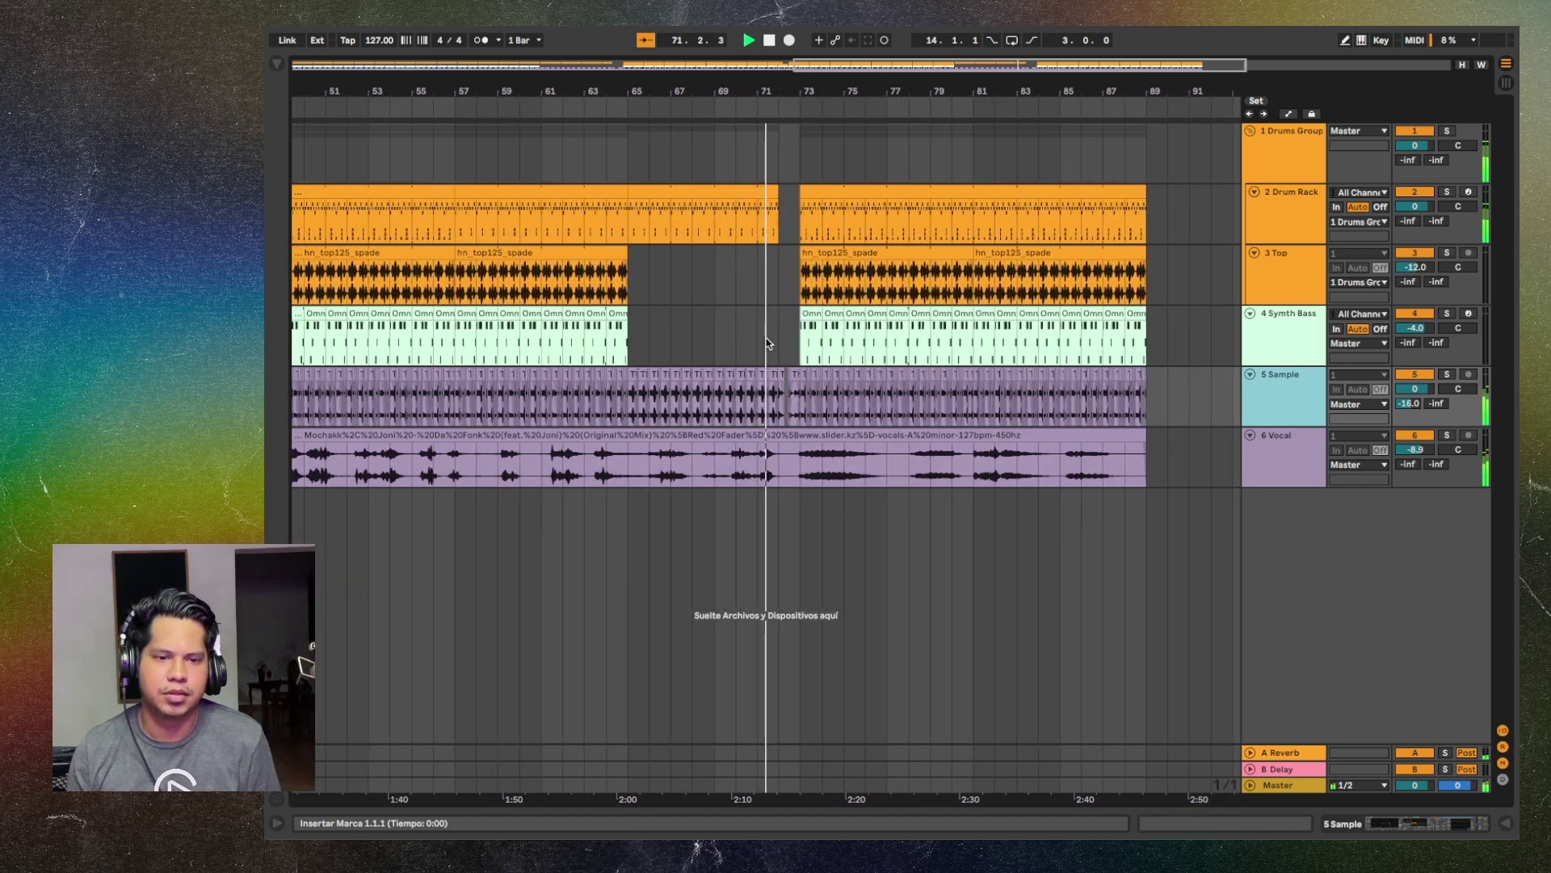
scroll(766, 338, "up", 1)
scroll(766, 338, "down", 1)
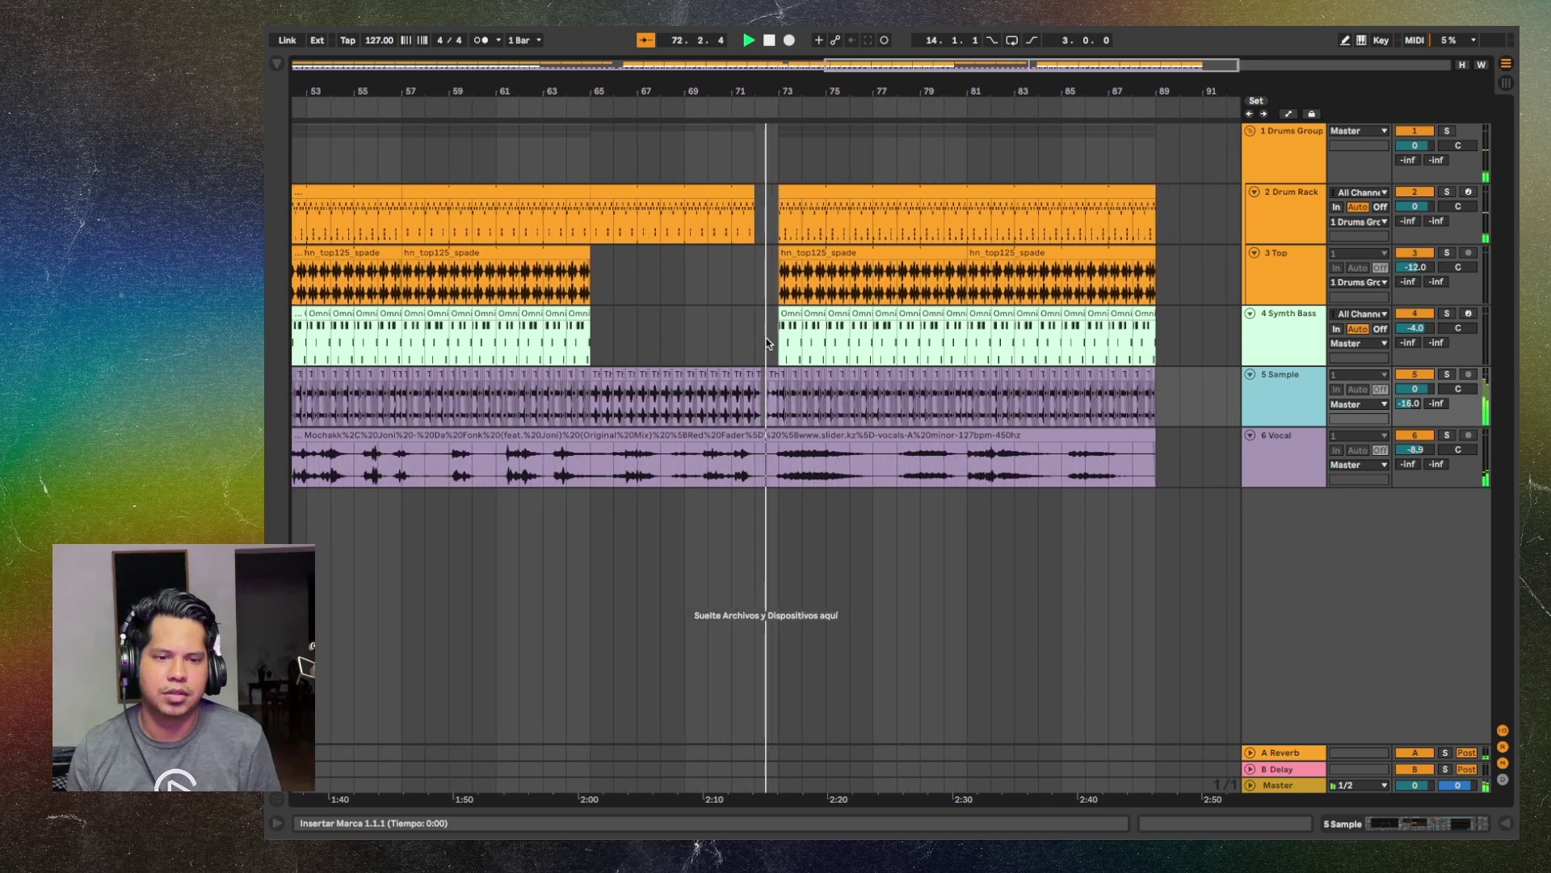
scroll(766, 338, "down", 3)
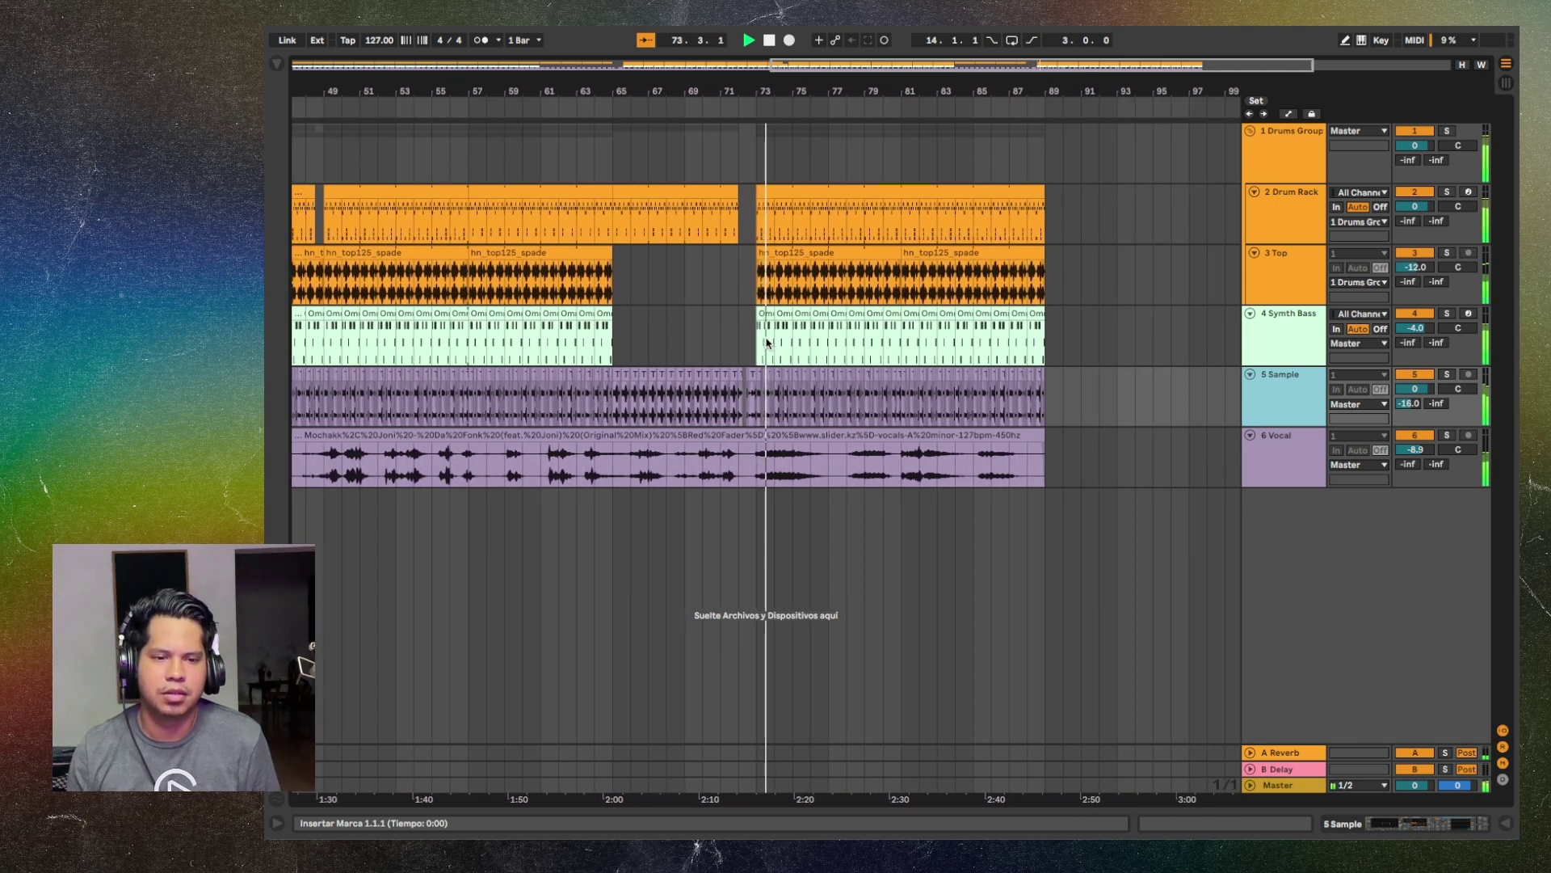
scroll(766, 340, "down", 1)
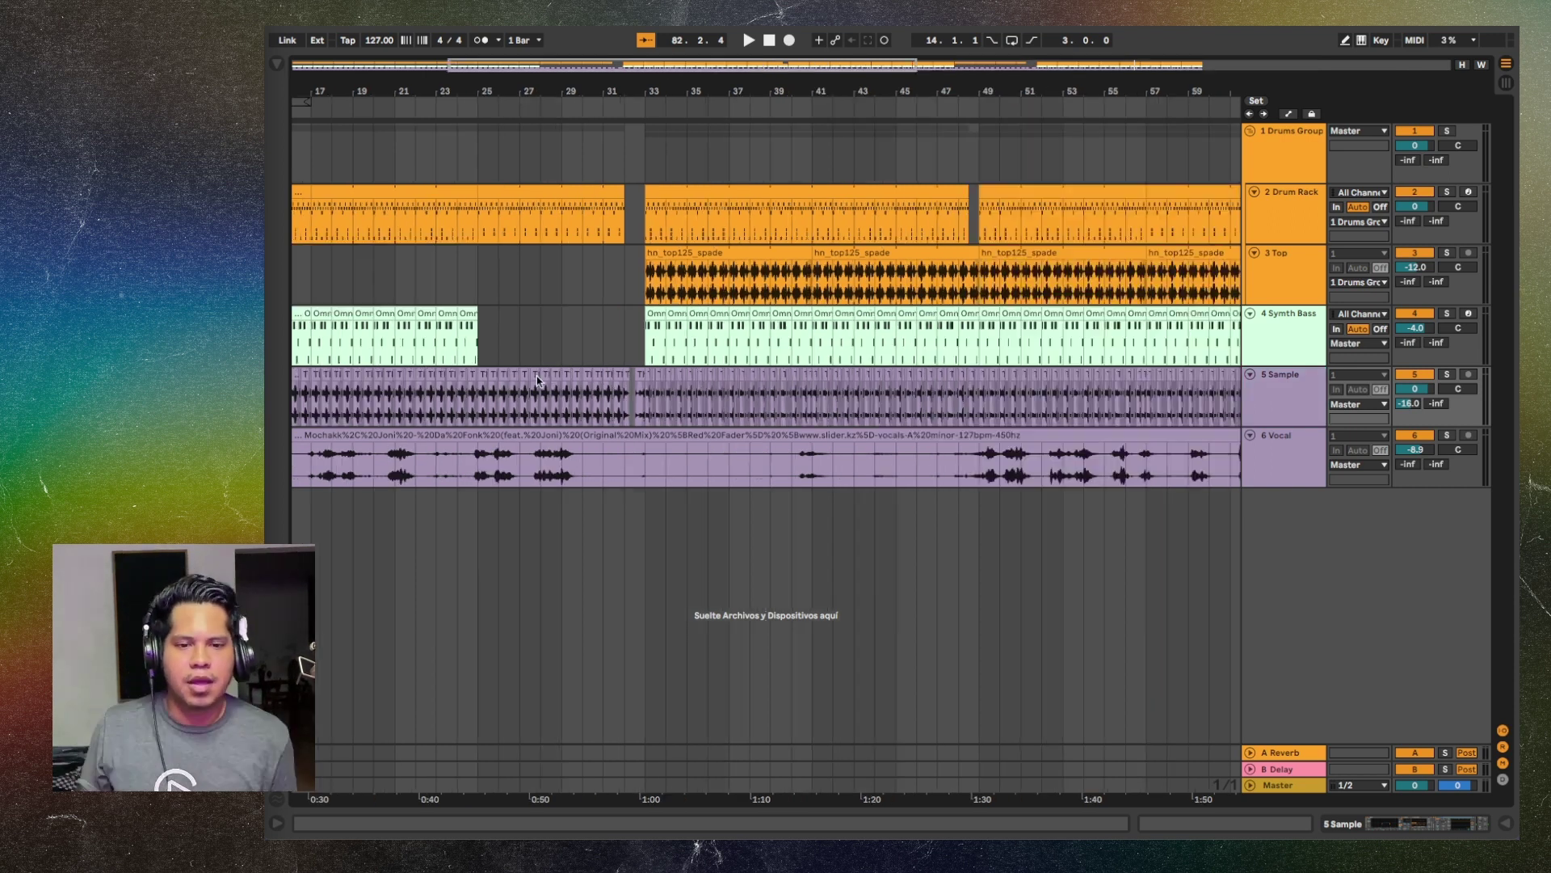
Examine the Drum Rack from the start of the arrangement, auditioning the kick pad and displaying its internal Reverb return chain
scroll(570, 433, "down", 3)
scroll(570, 433, "left", 3)
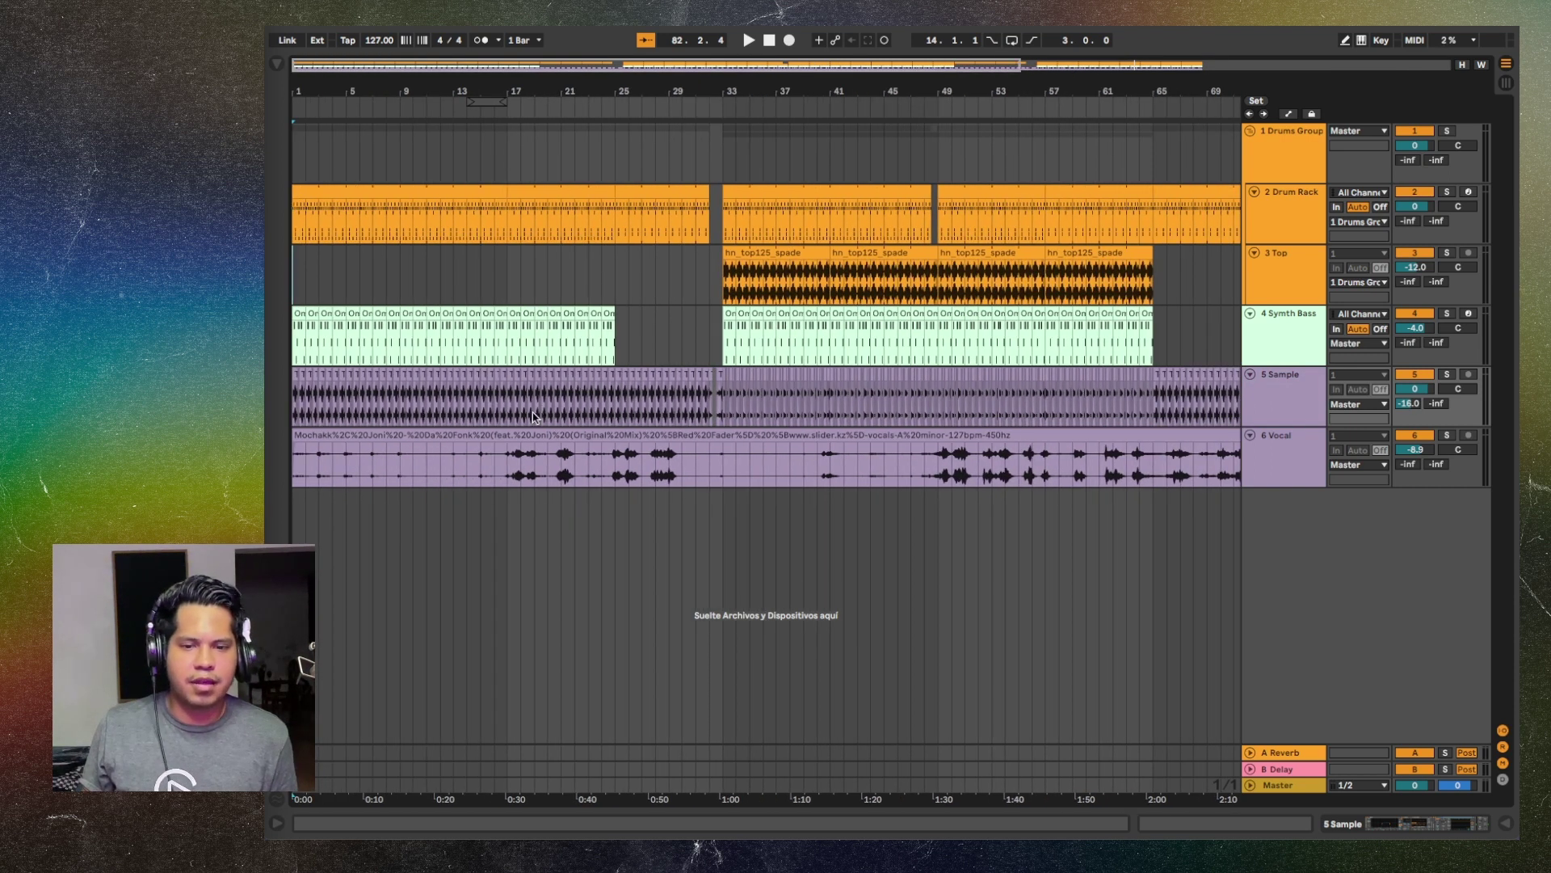
scroll(532, 417, "up", 4)
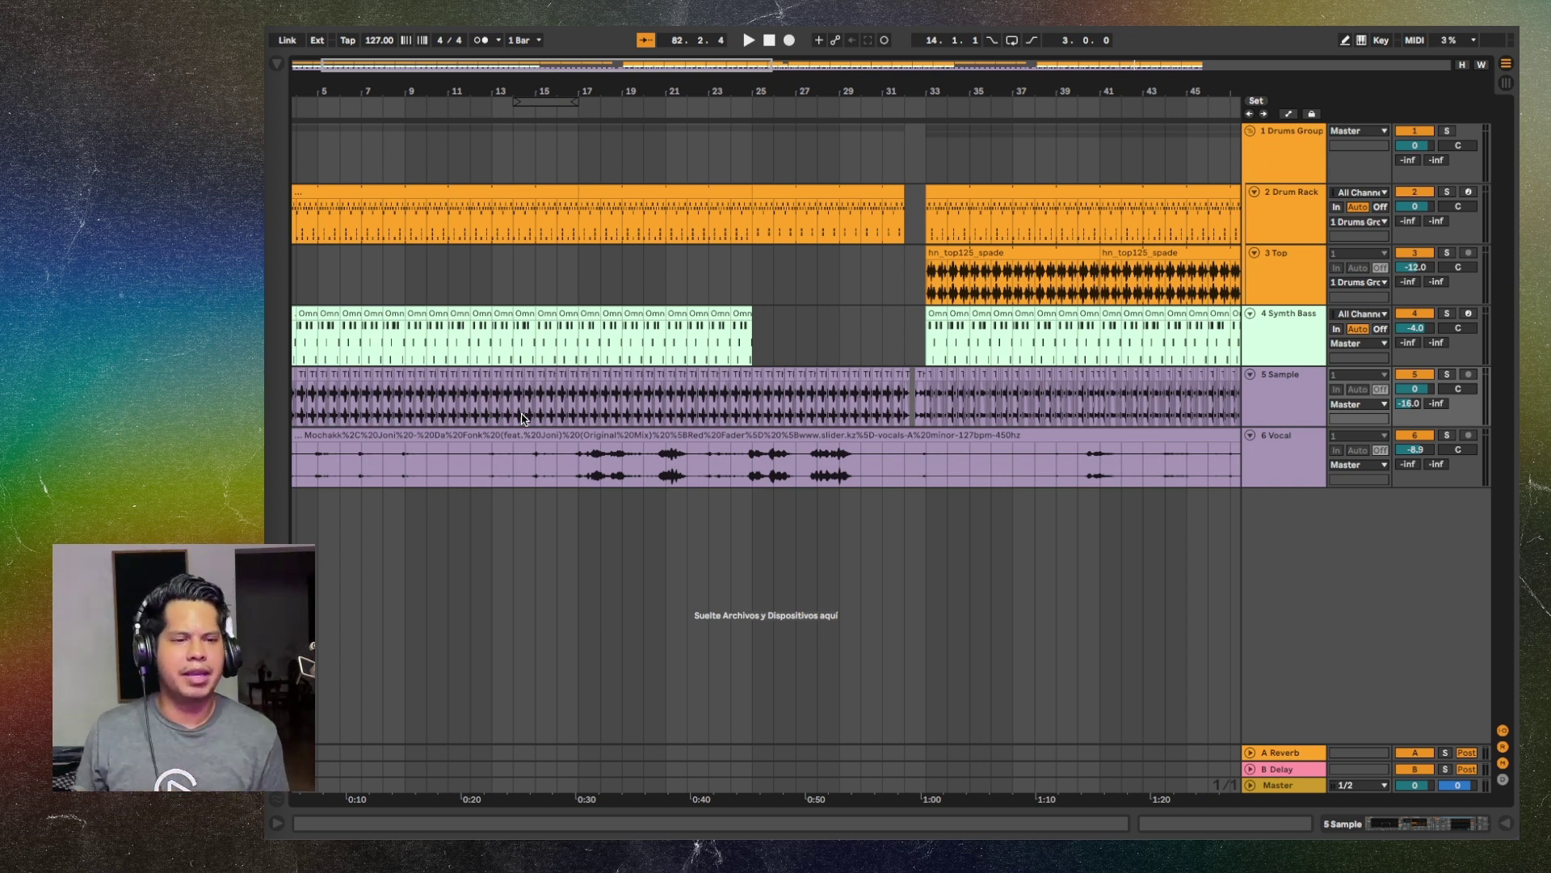
scroll(638, 404, "left", 1)
scroll(711, 394, "down", 1)
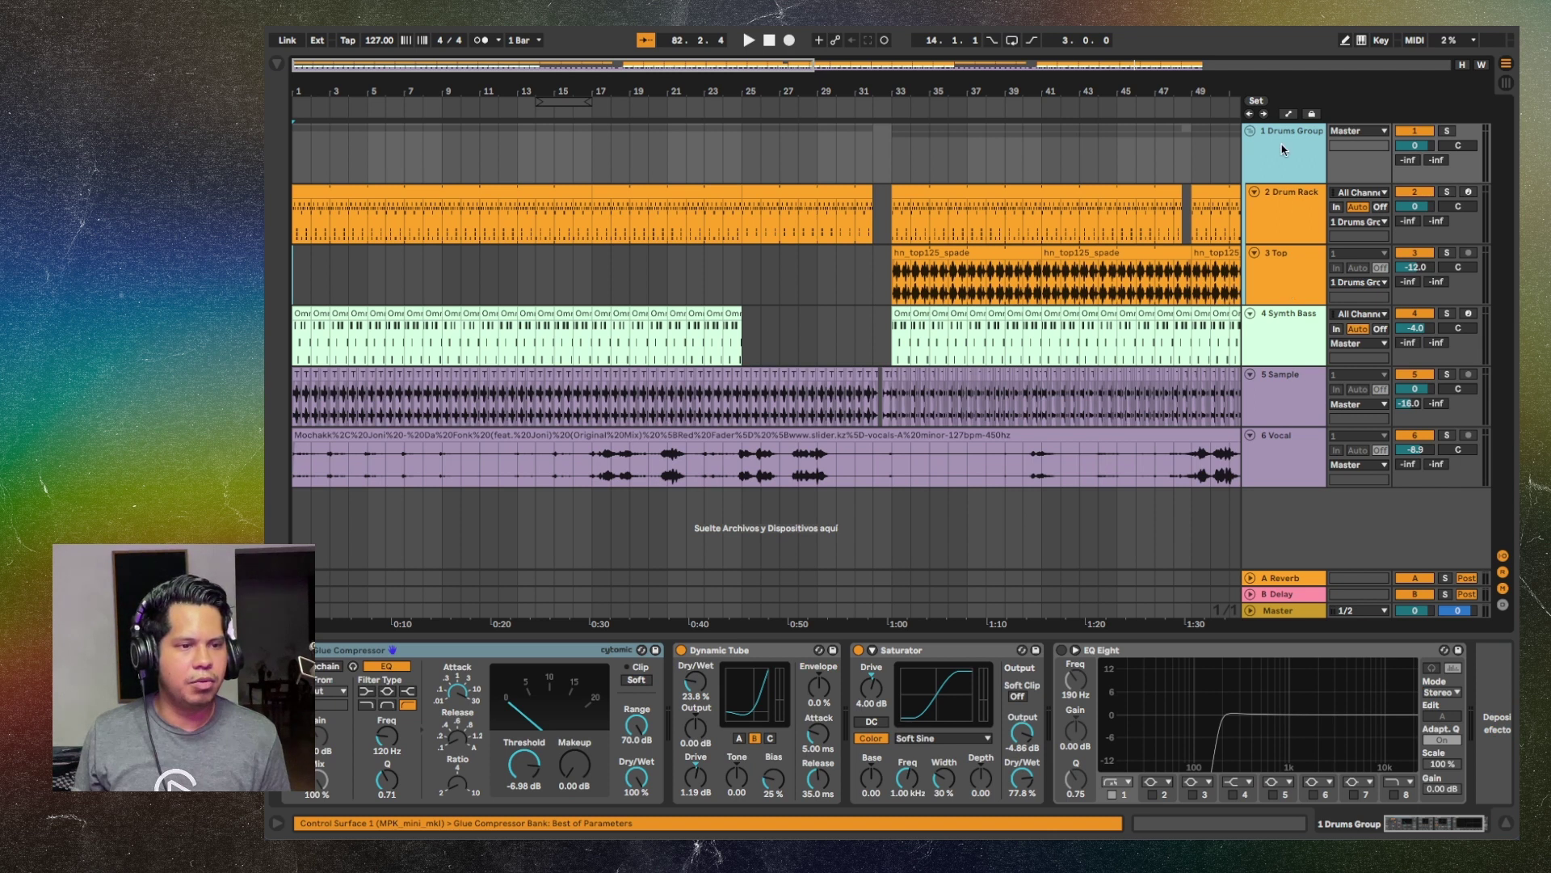
left_click(1292, 214)
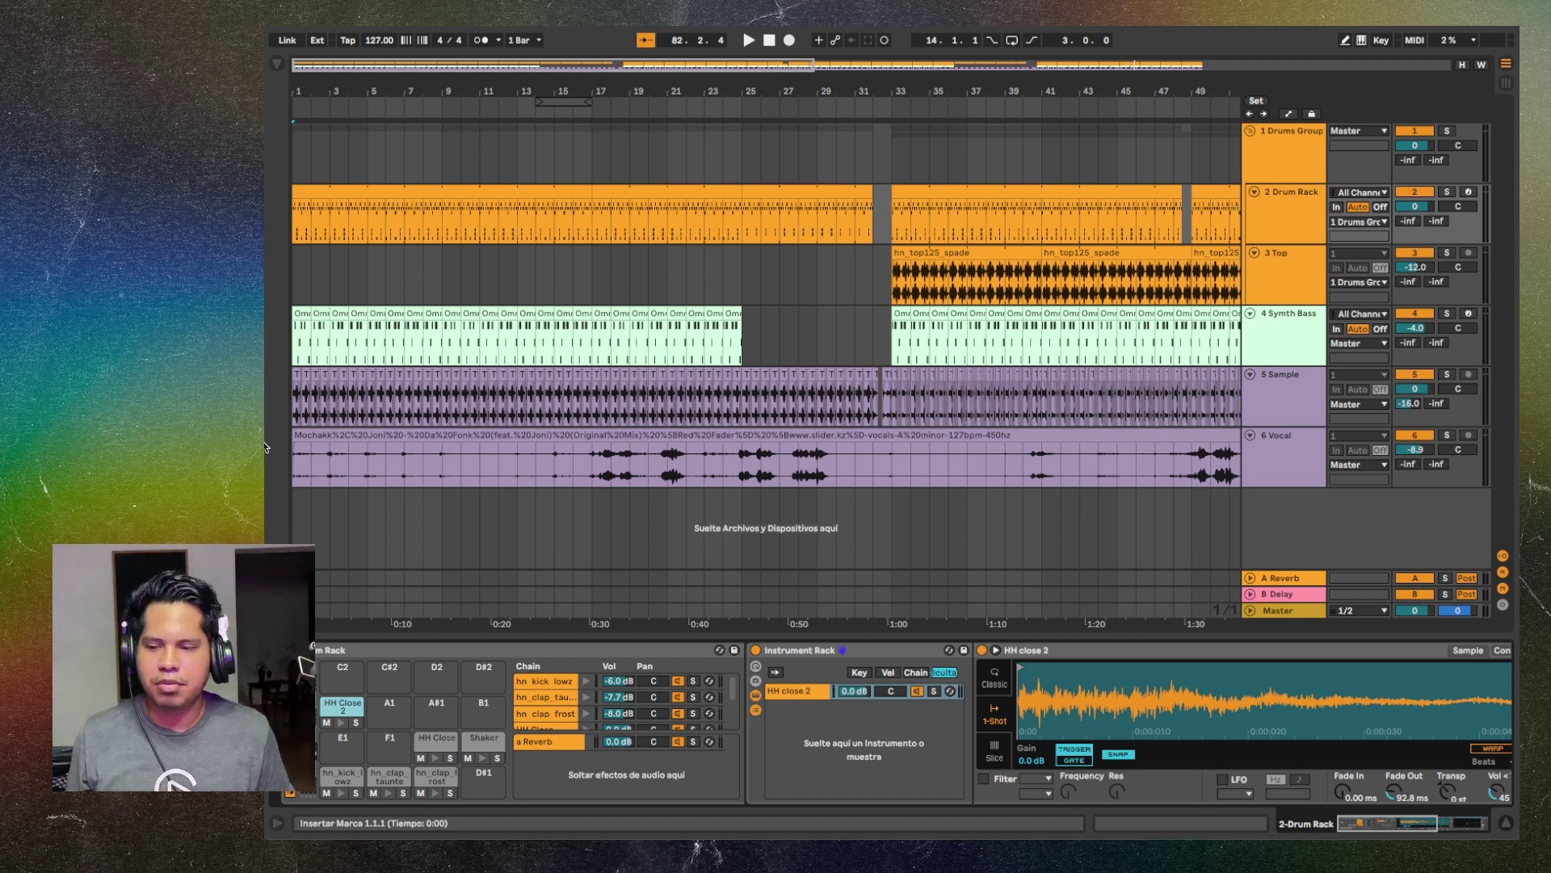
left_click(341, 793)
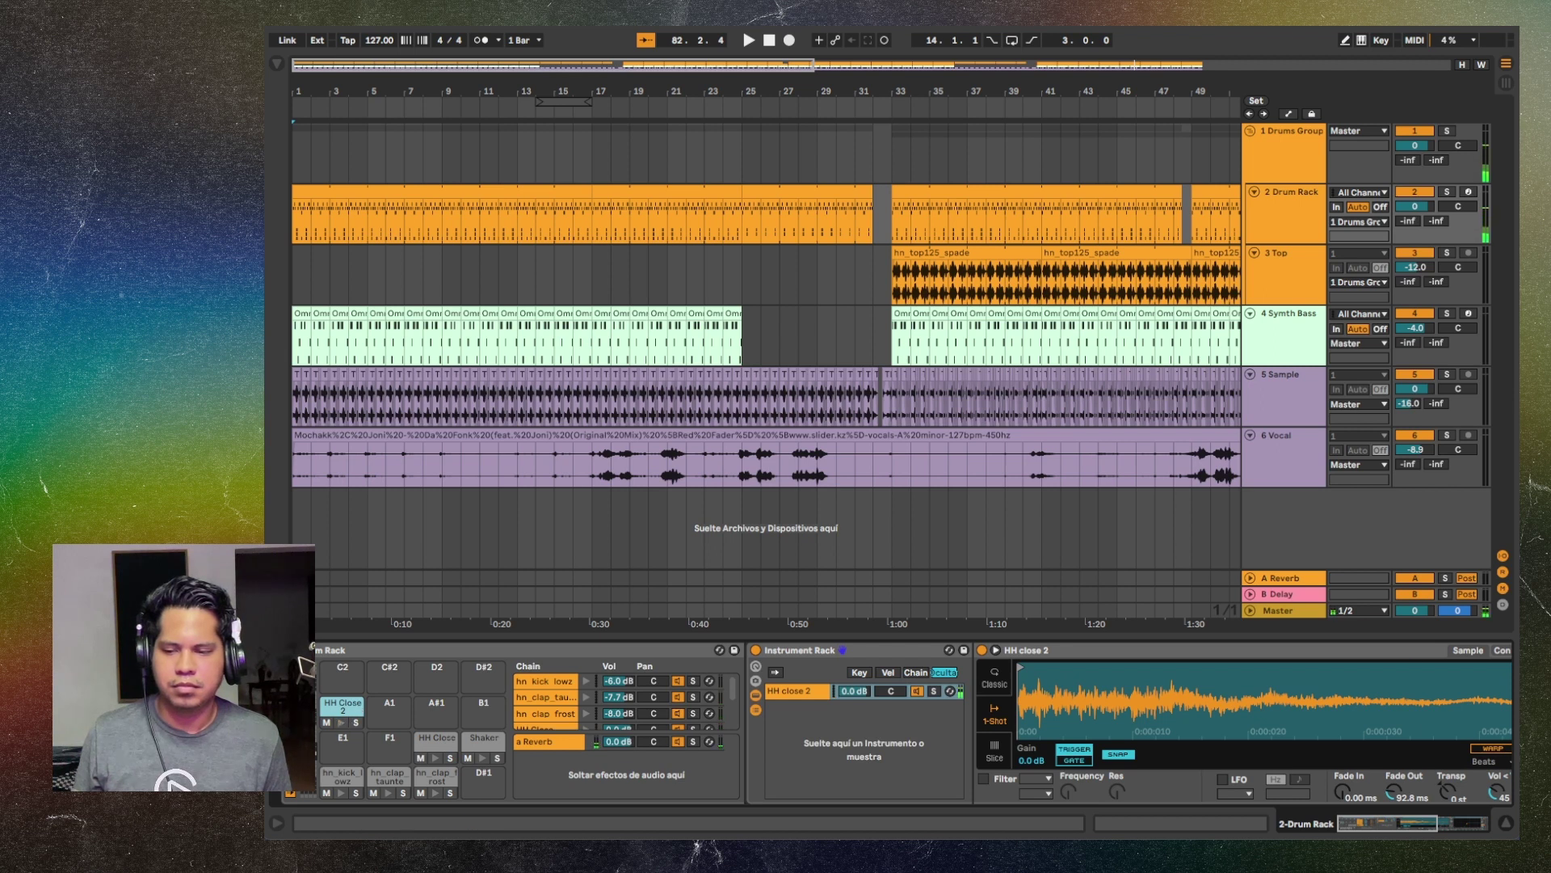
left_click(377, 651)
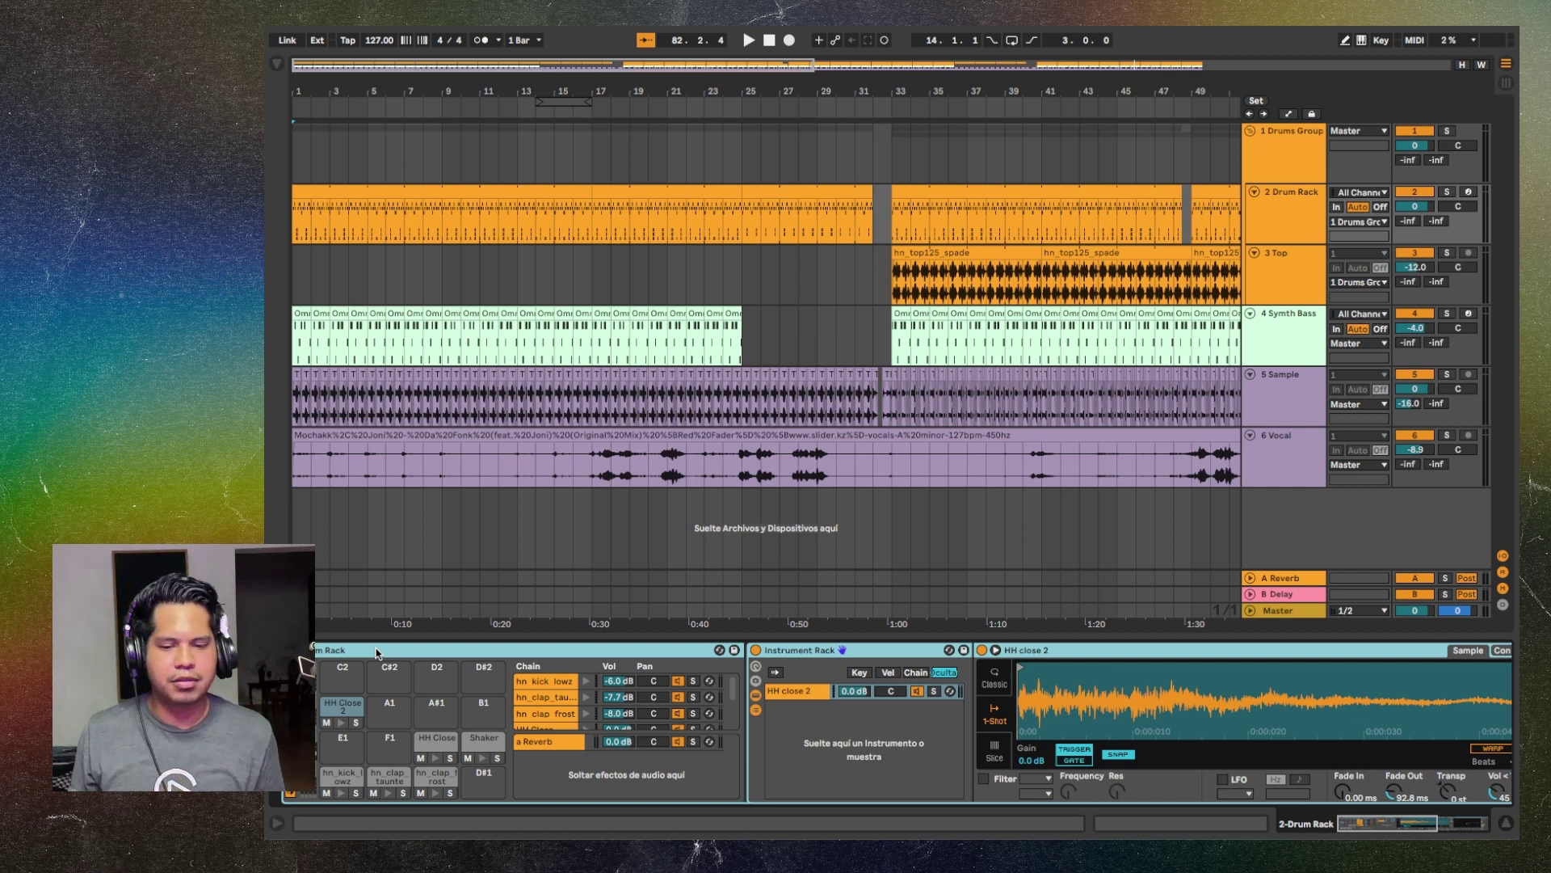
left_click(541, 743)
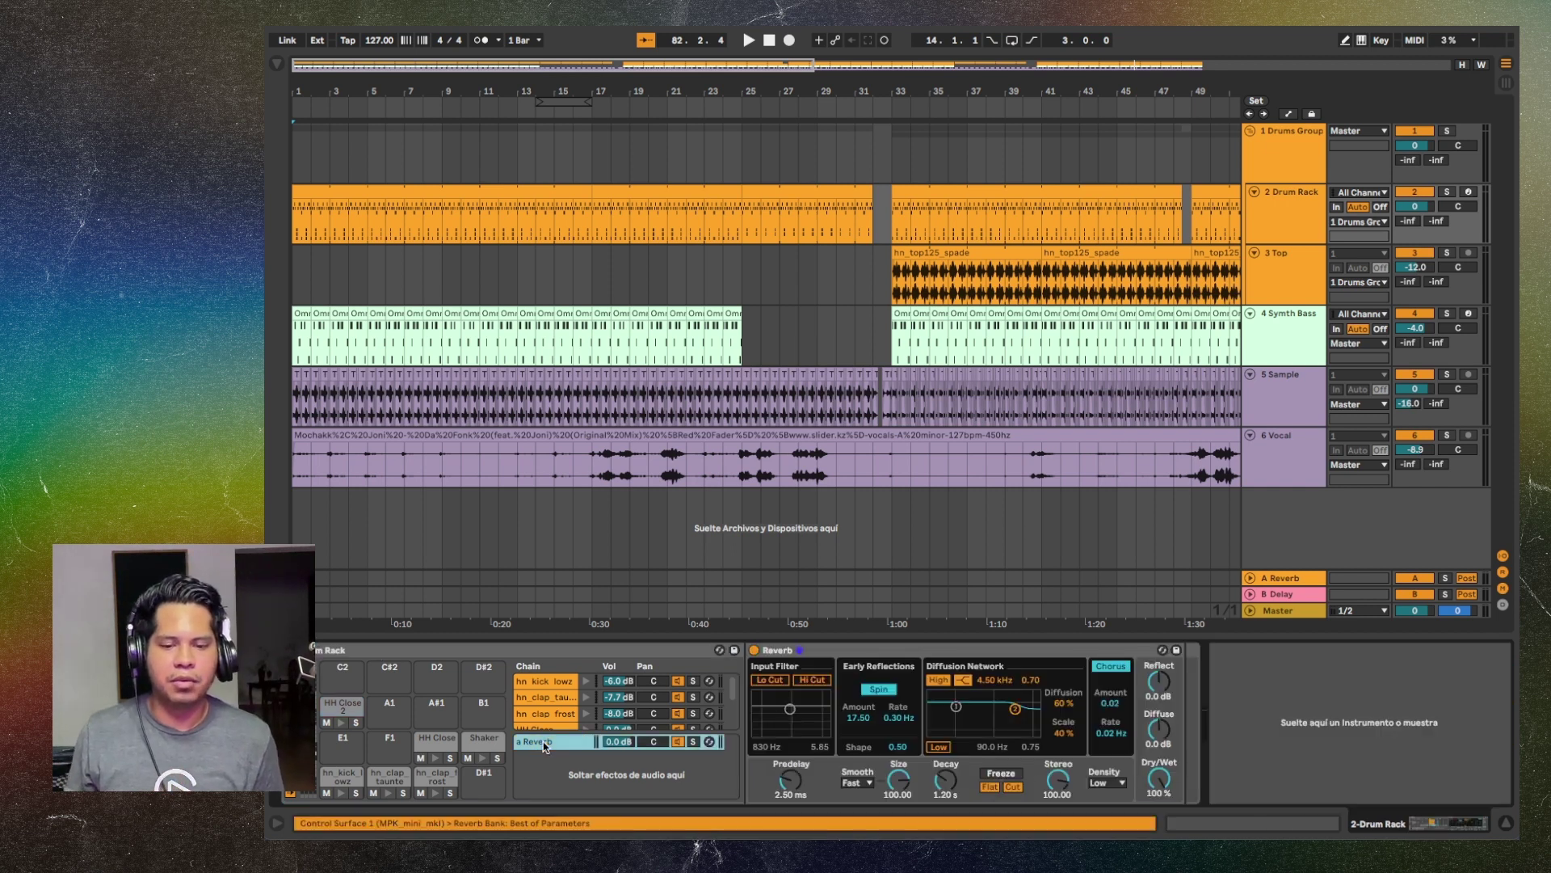
Inspect the reverb sends of the two clap chains and the Drum Rack's Reverb return in Session View
key("Tab")
scroll(875, 429, "right", 3)
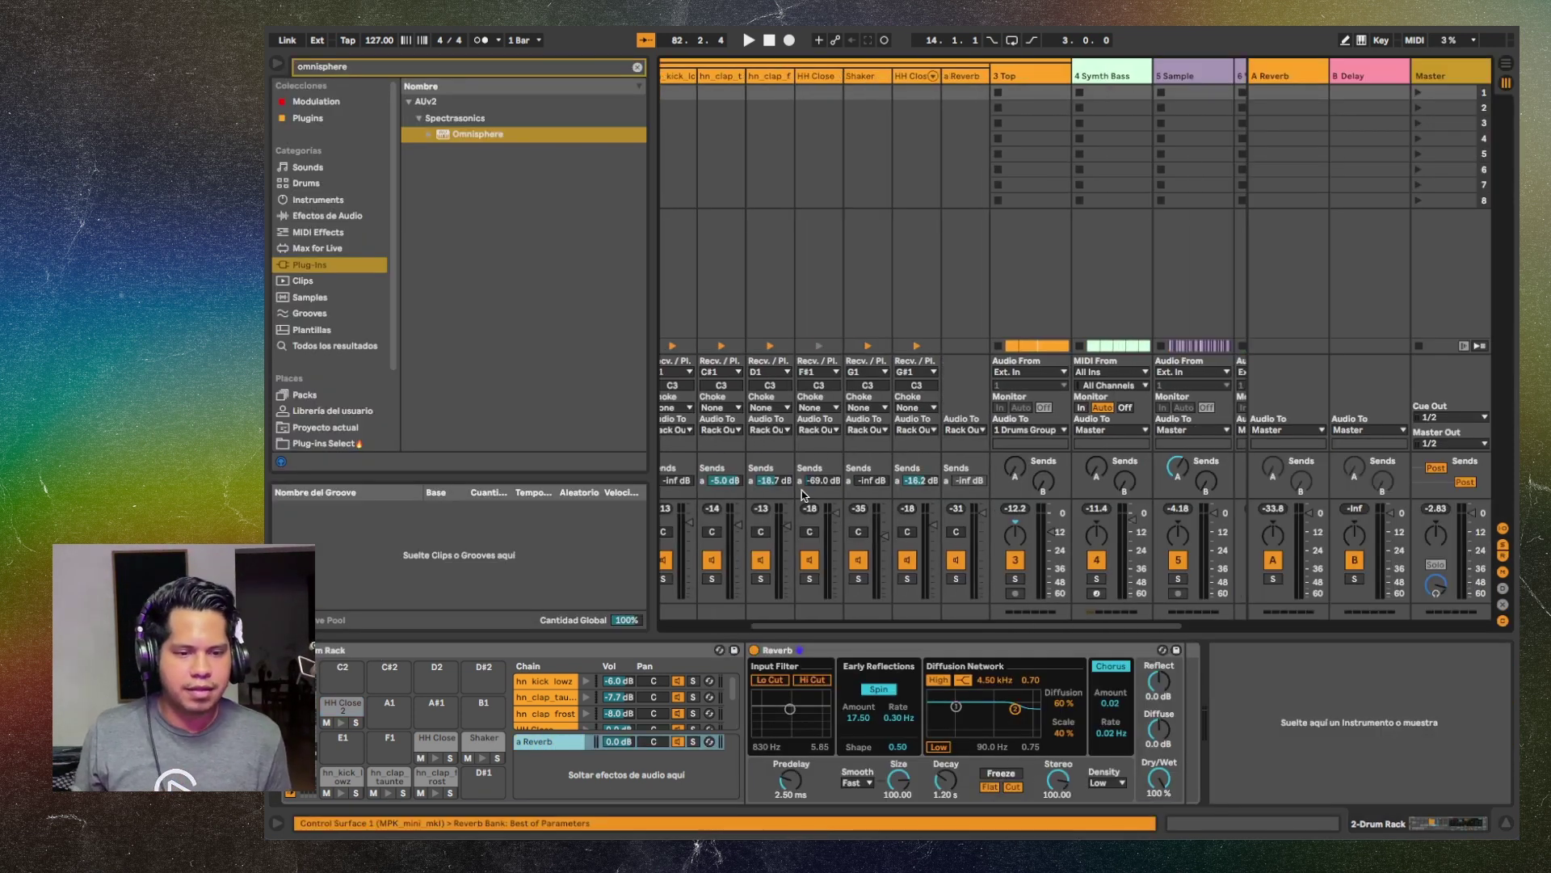
left_click(888, 75)
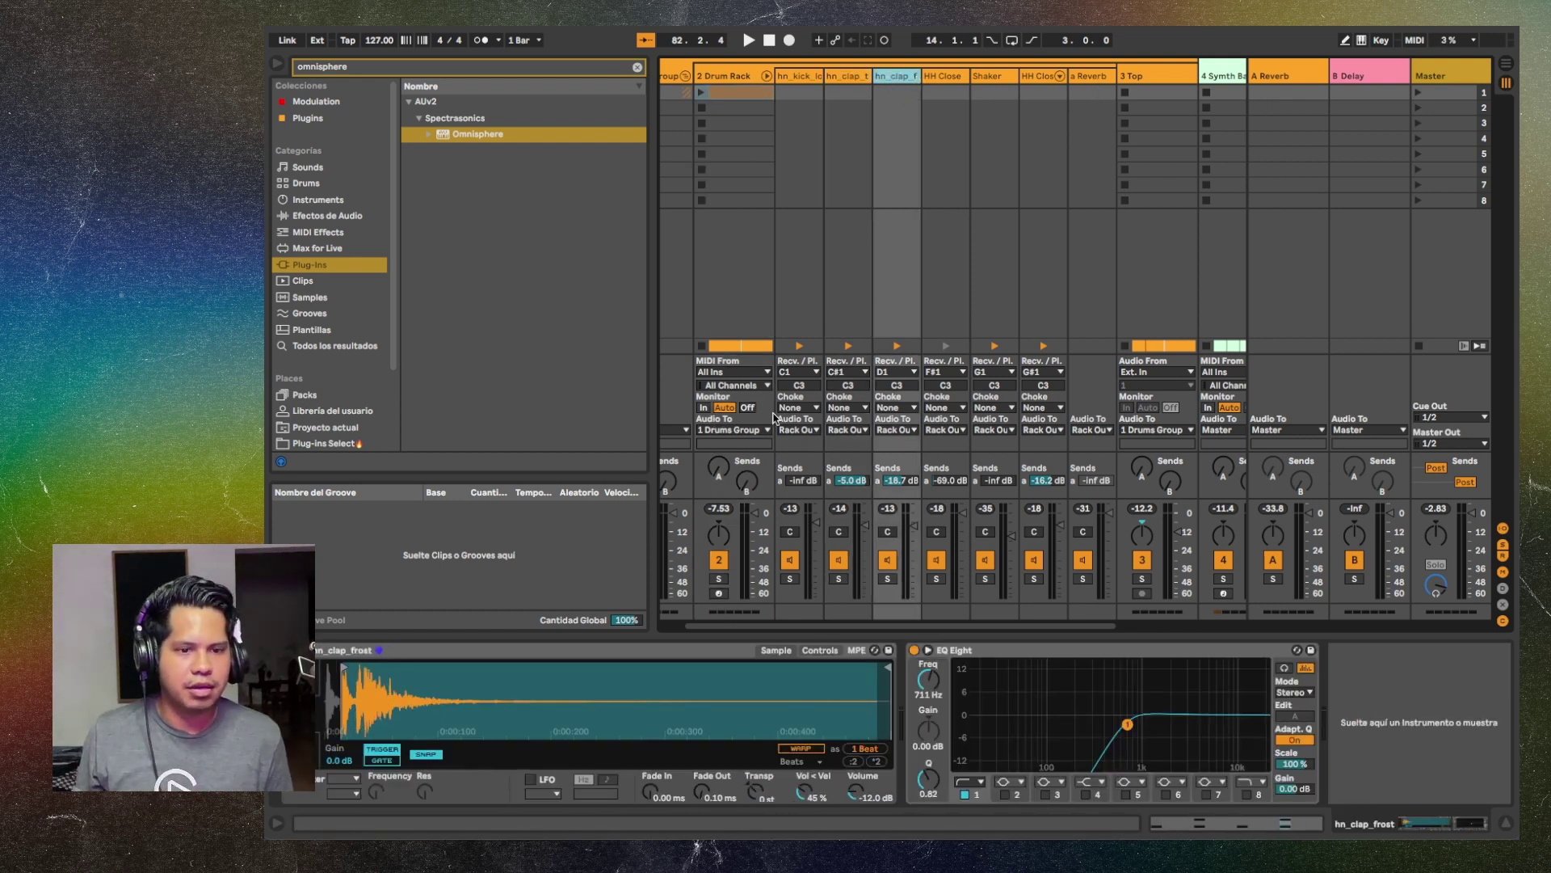
left_click(860, 80)
left_click(884, 77, "shift")
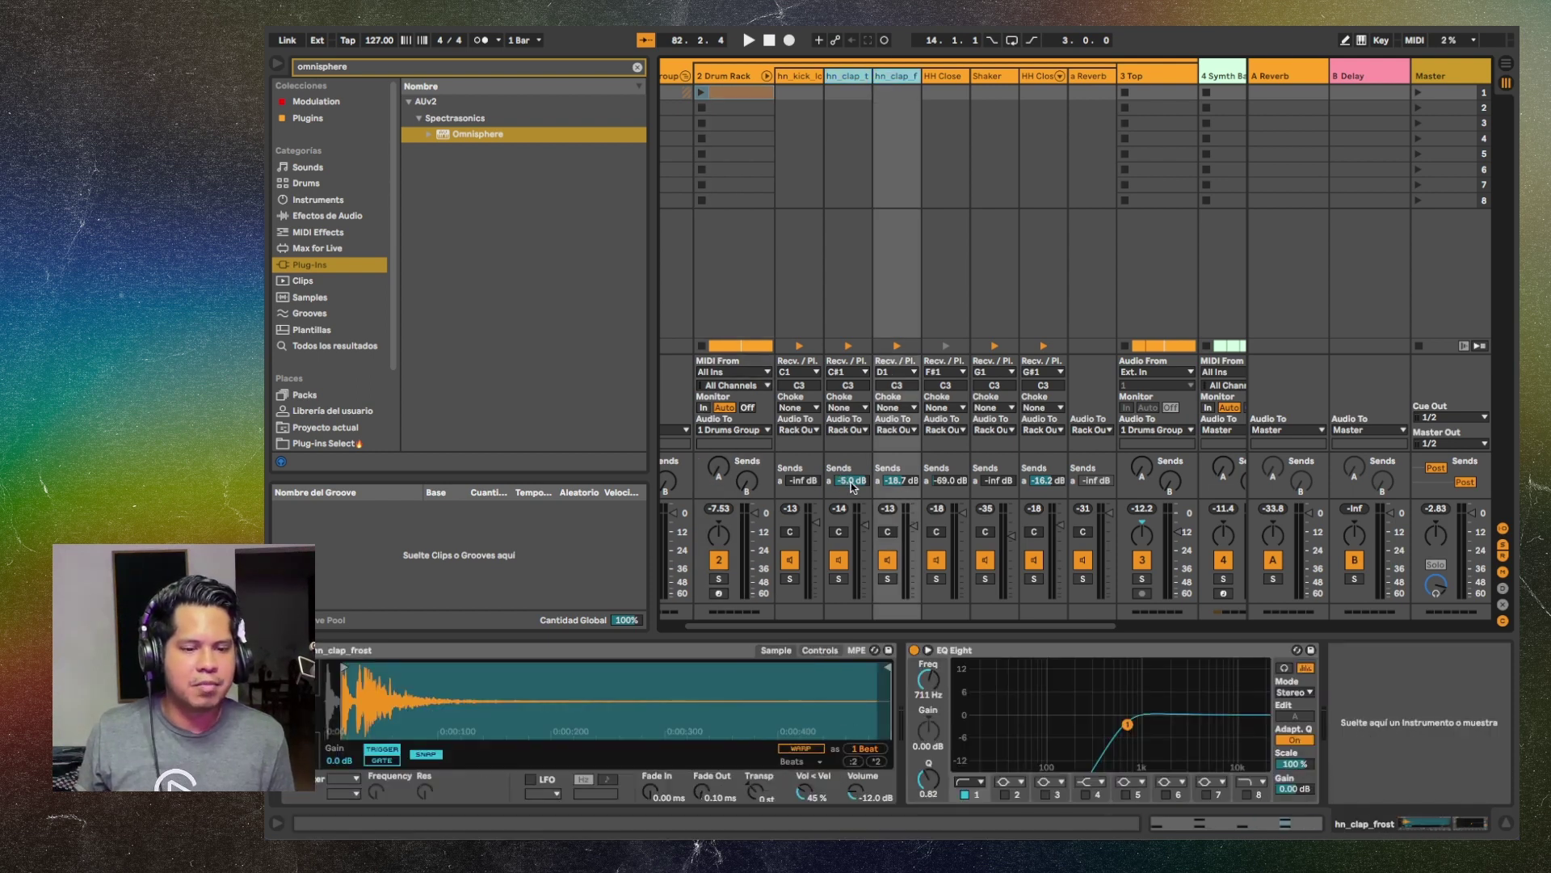
left_click(1087, 79)
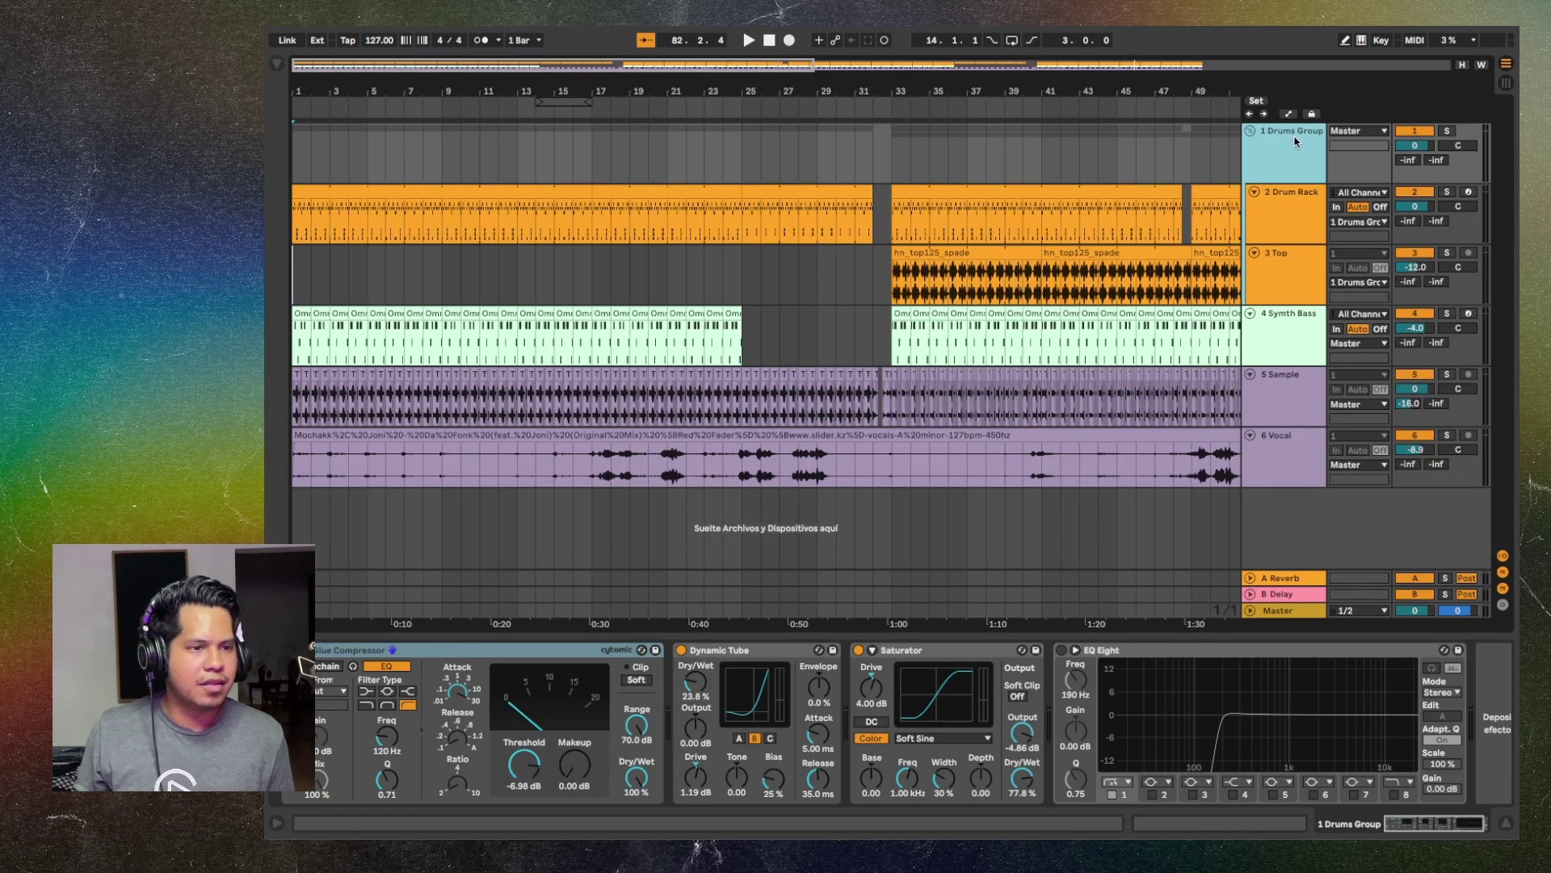
Inspect the Top track's EQ Eight and Echo devices in Arrangement View, and listen to the track soloed from bar 33
left_click(1284, 280)
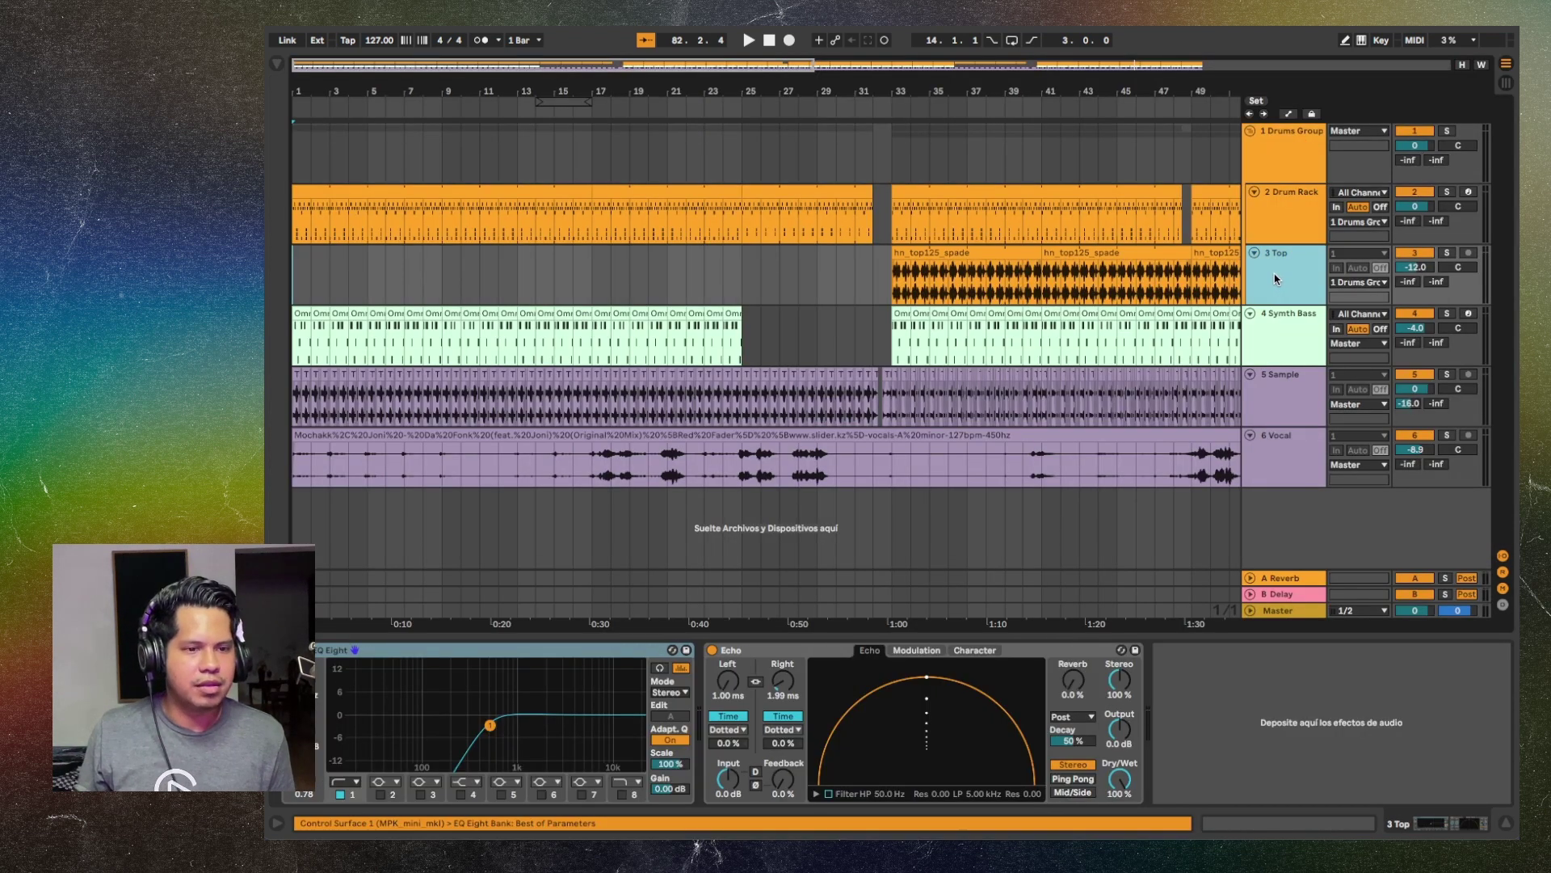
scroll(848, 291, "right", 5)
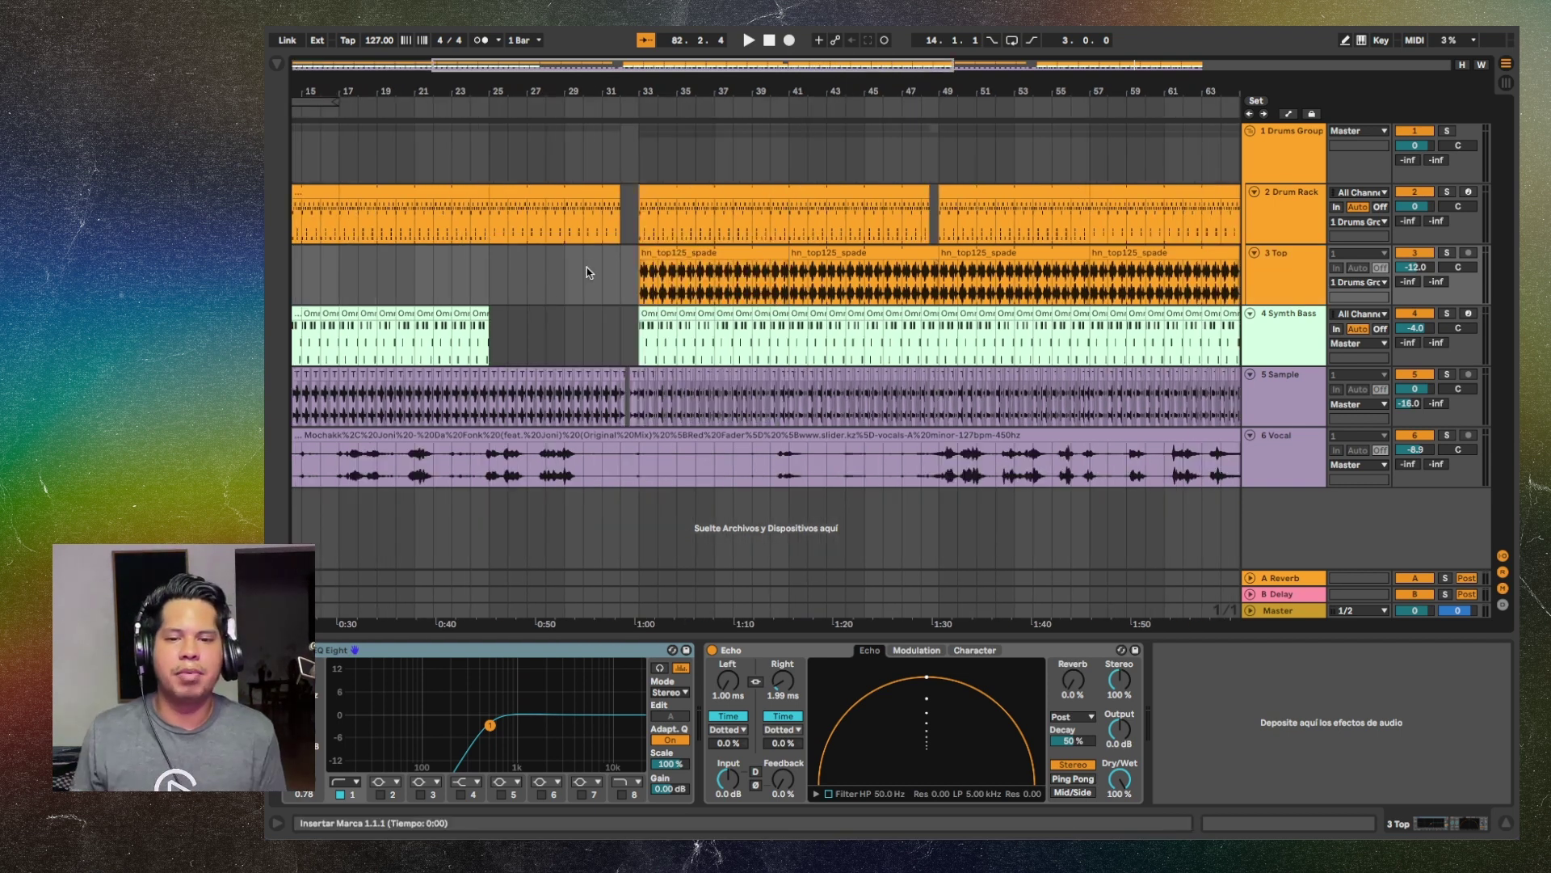
key("space")
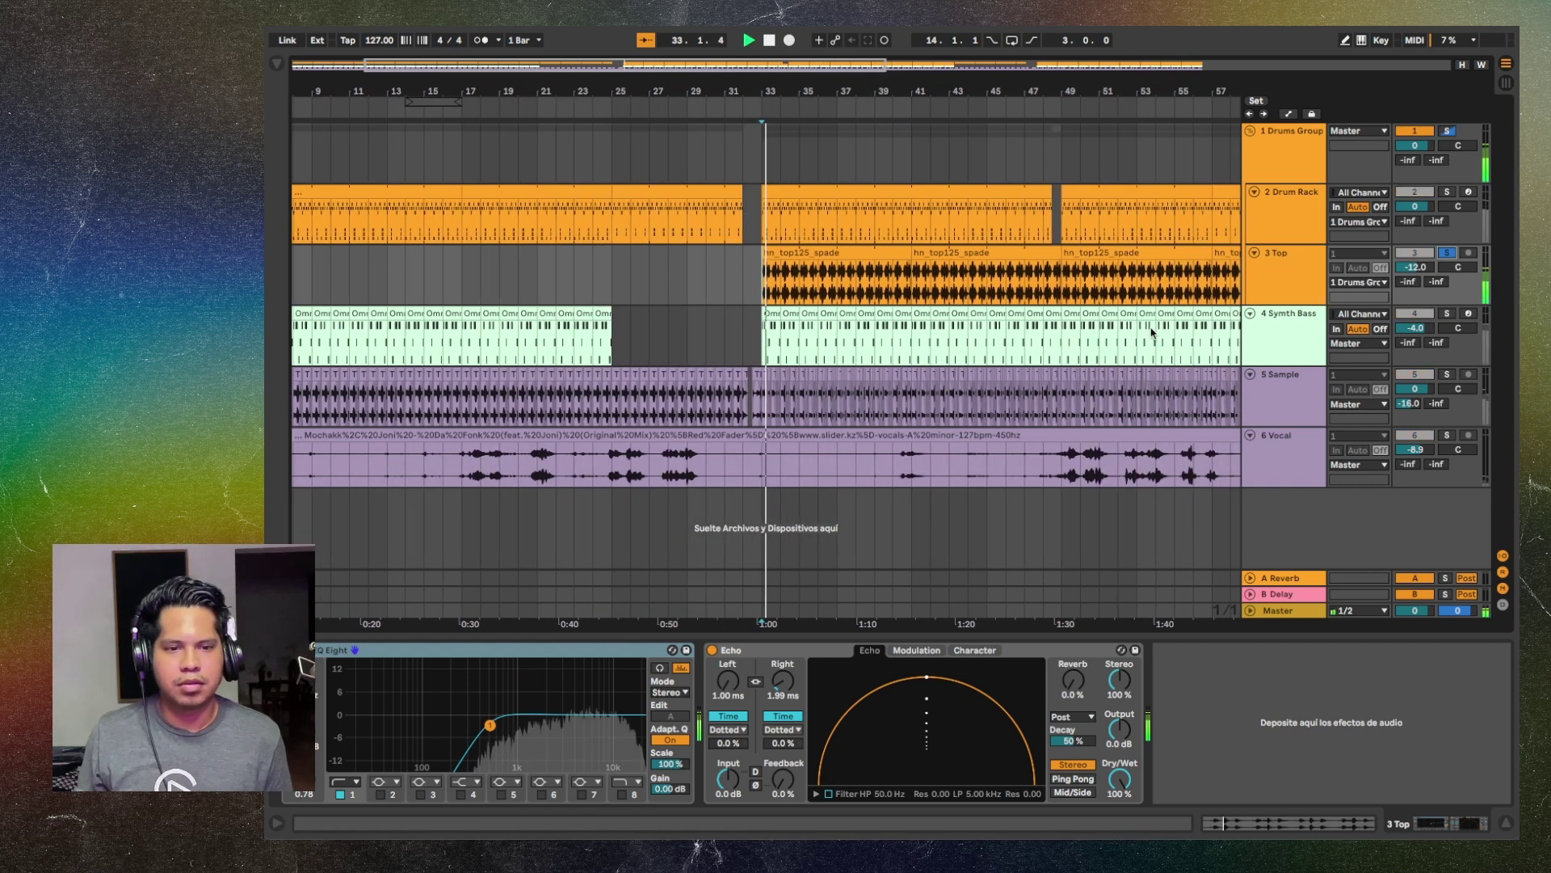
scroll(812, 289, "down", 3)
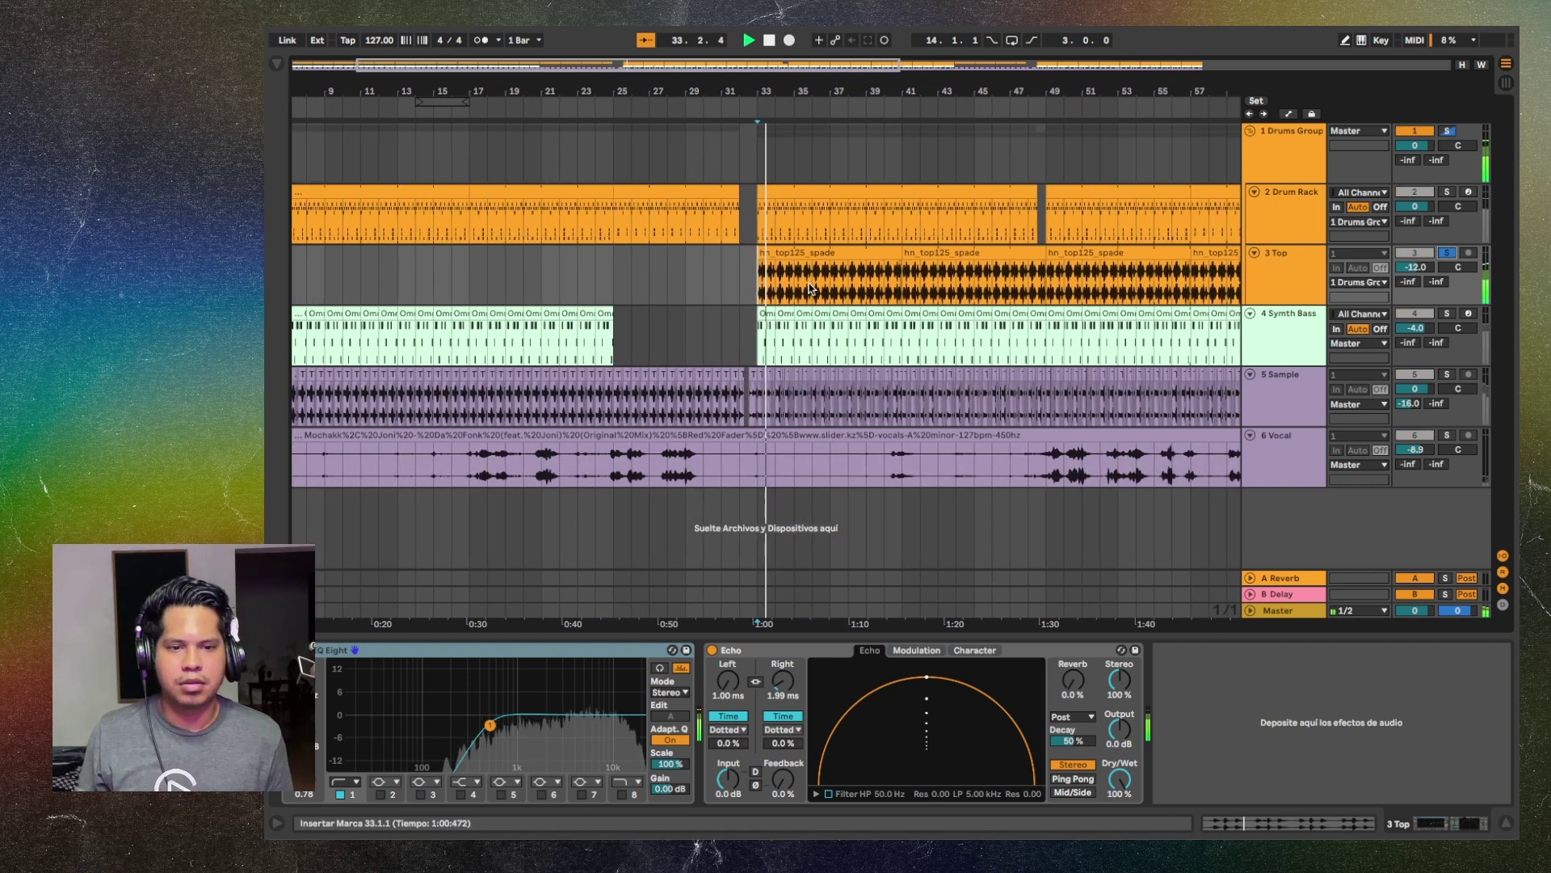
scroll(812, 288, "up", 2)
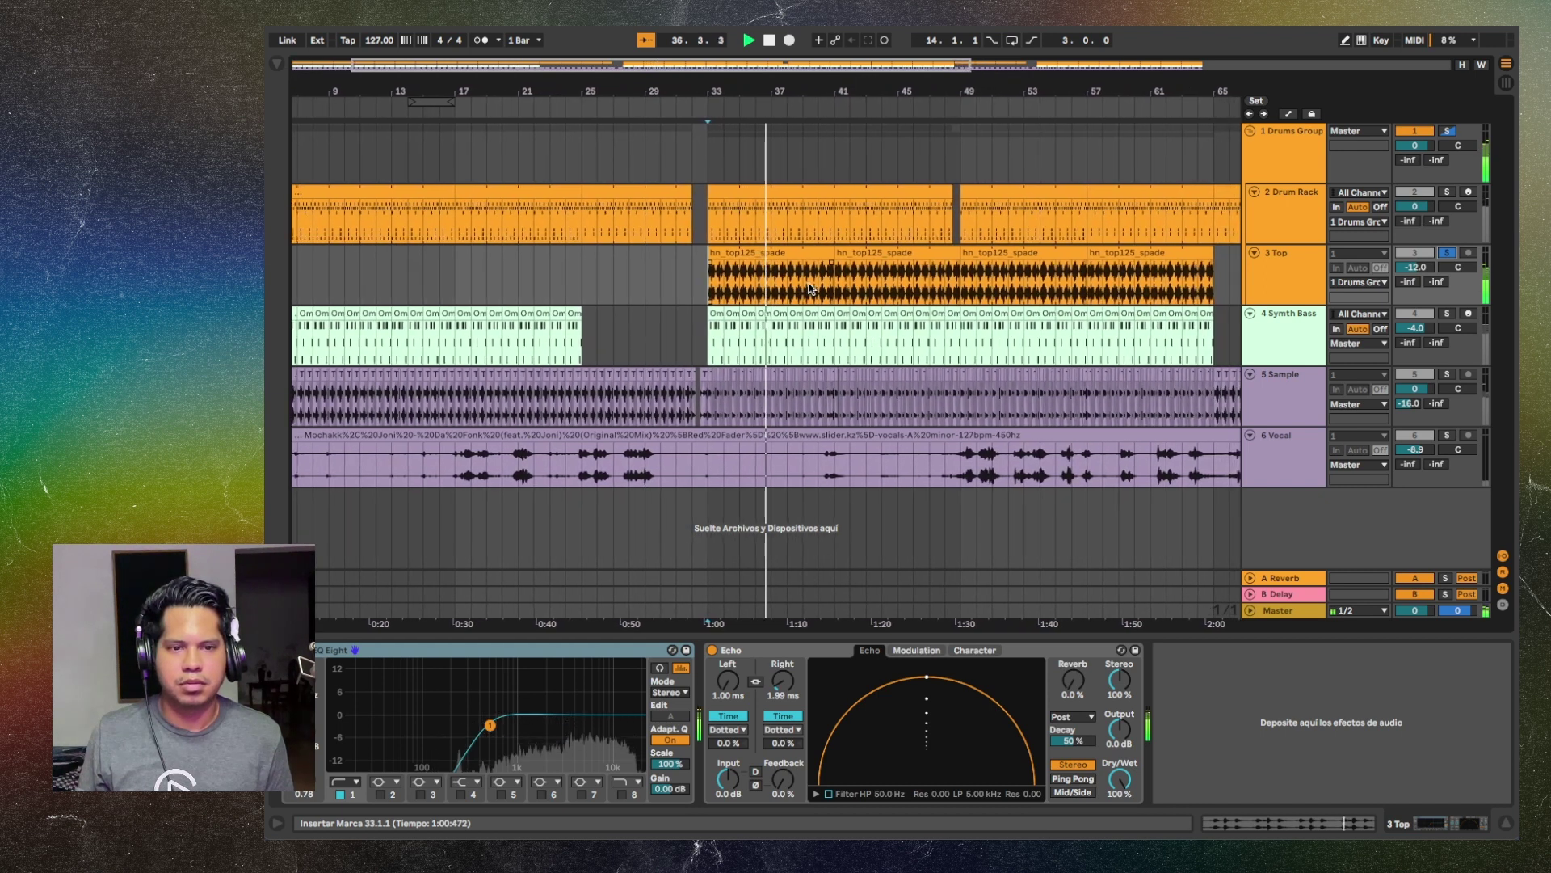
key("space")
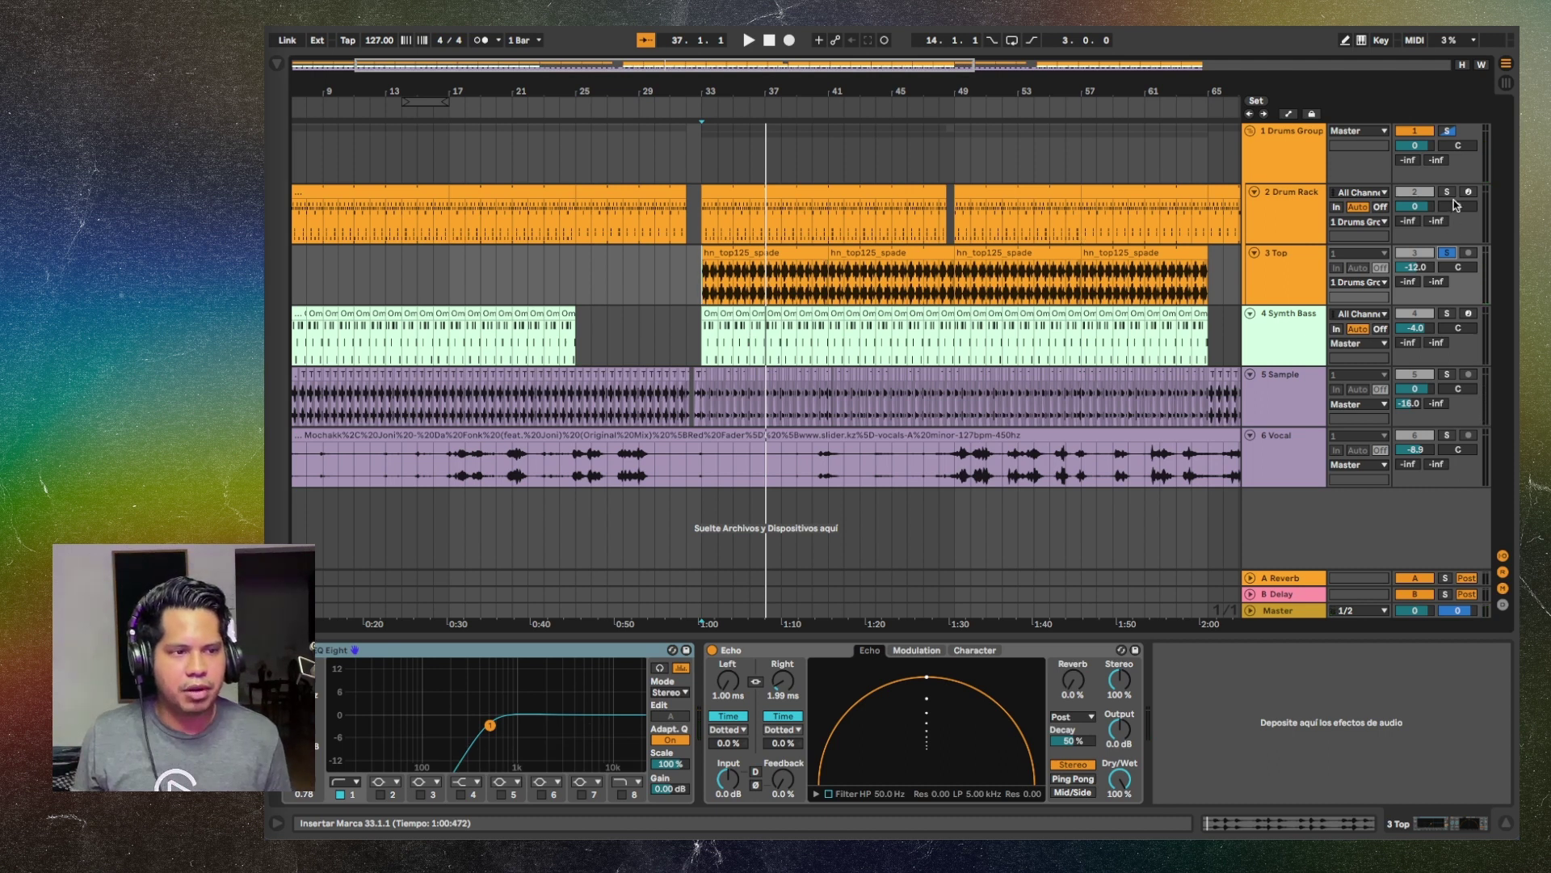
Examine the Drum Rack clip's MIDI pattern with the track soloed, and play the soloed Drums Group from bar 33
double_click(774, 235)
key("space")
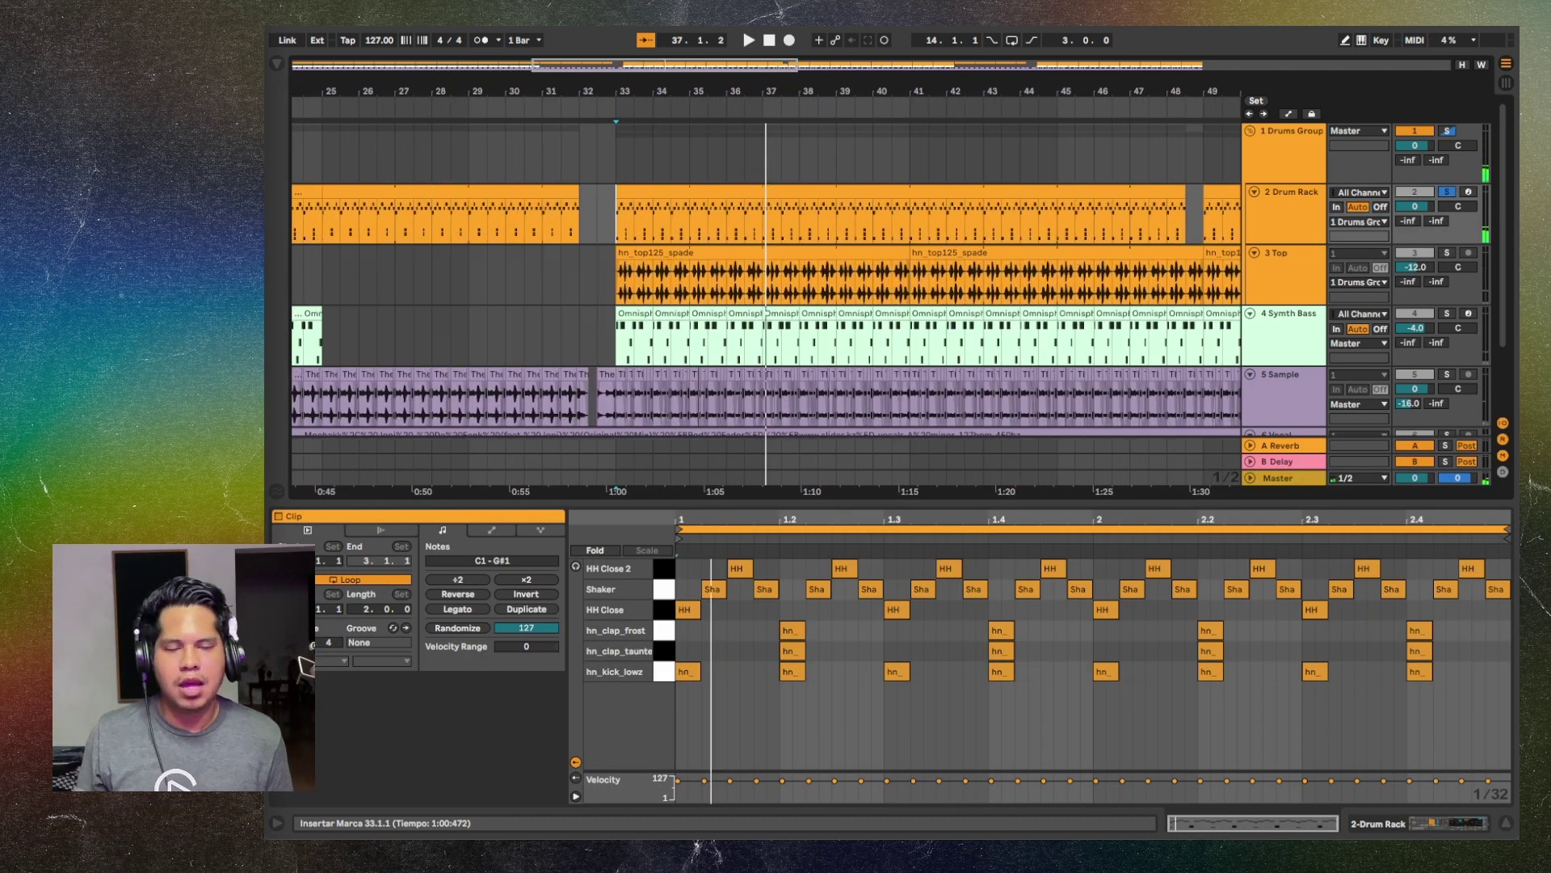
left_click(622, 160)
key("minus")
key("minus")
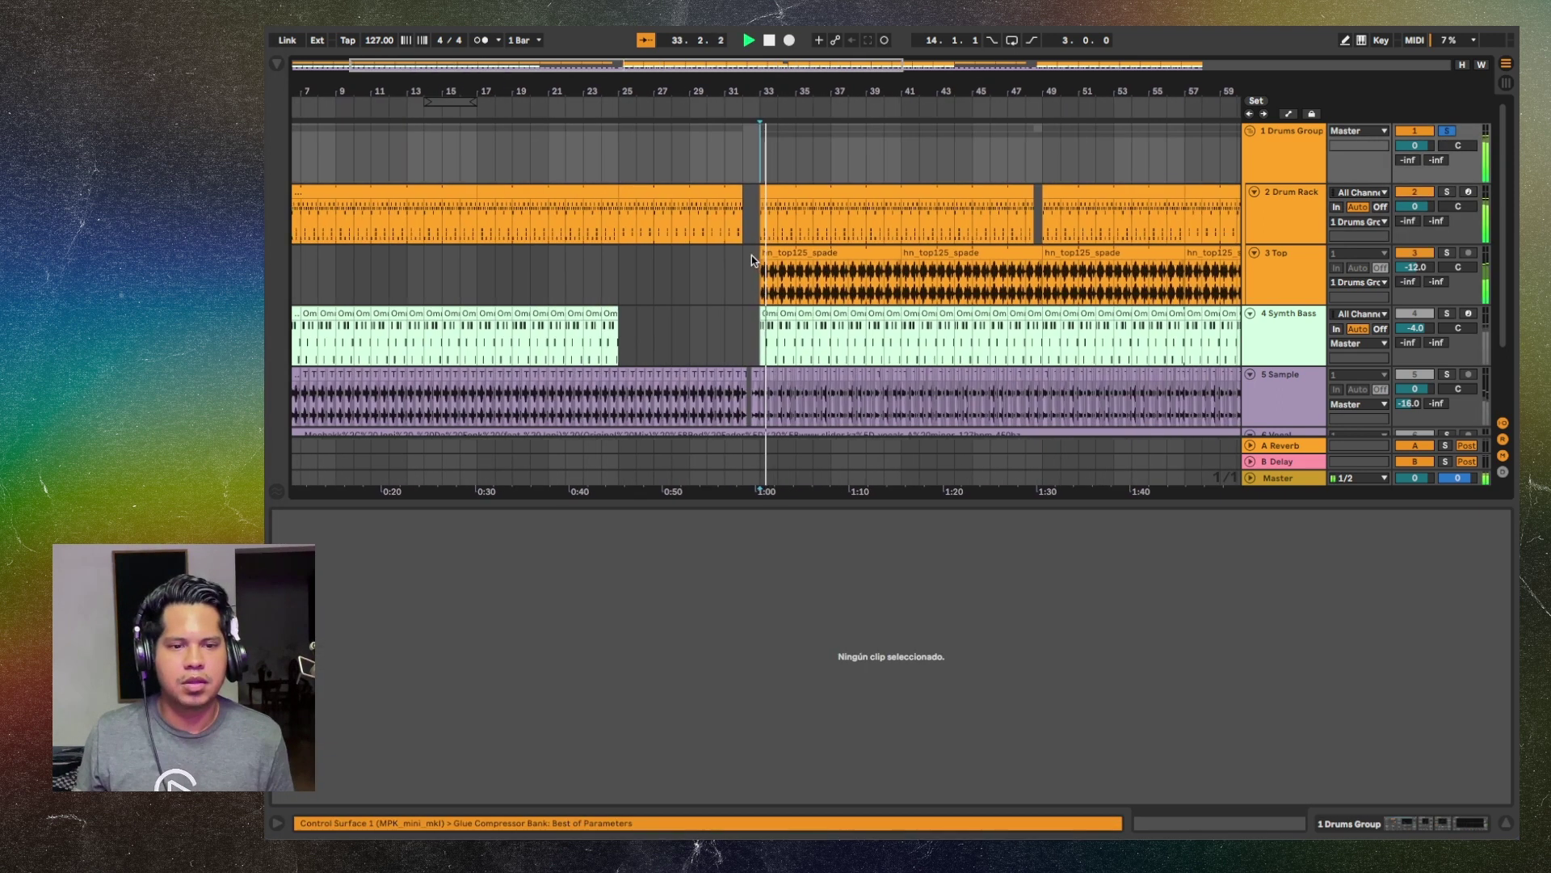
scroll(706, 303, "right", 3)
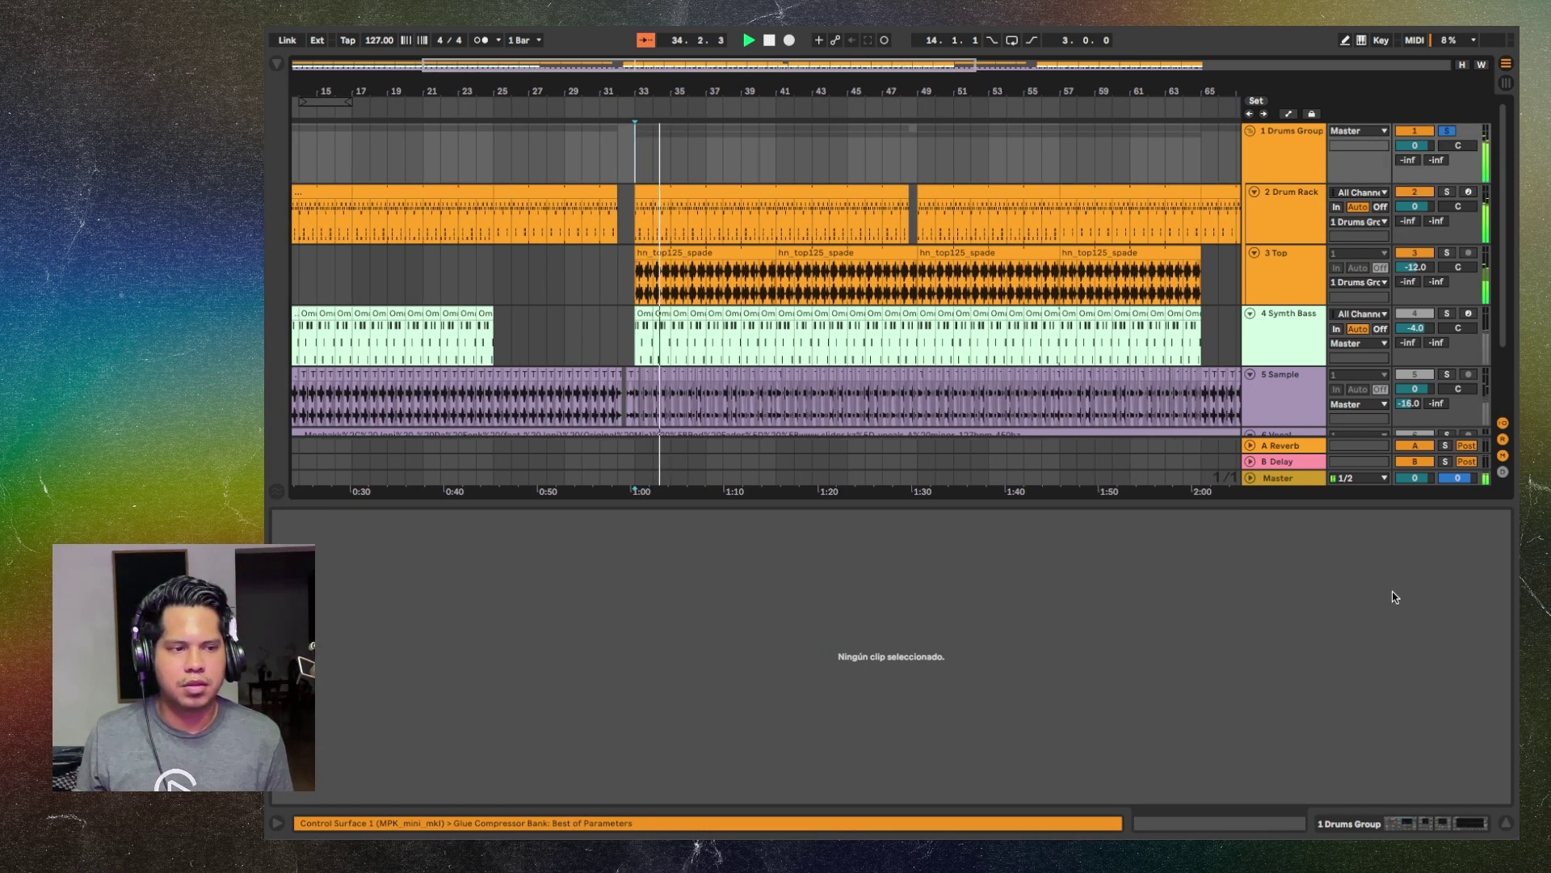
Display the Synth Bass track's devices, open its Omnisphere instrument, and deactivate the Audio Effect Rack behind it
left_click(1504, 821)
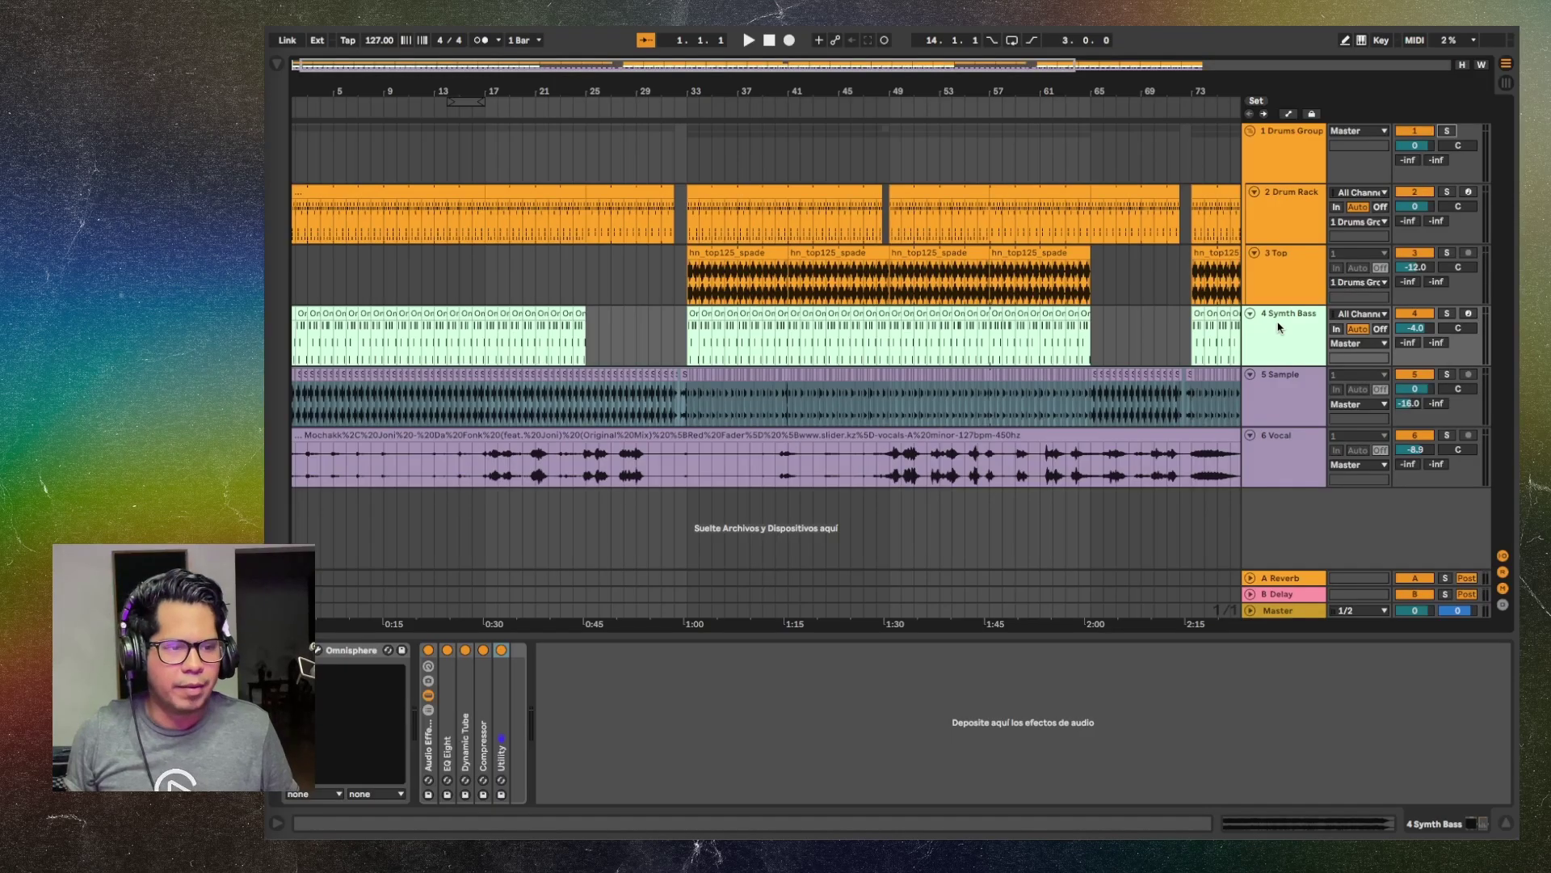
left_click(316, 651)
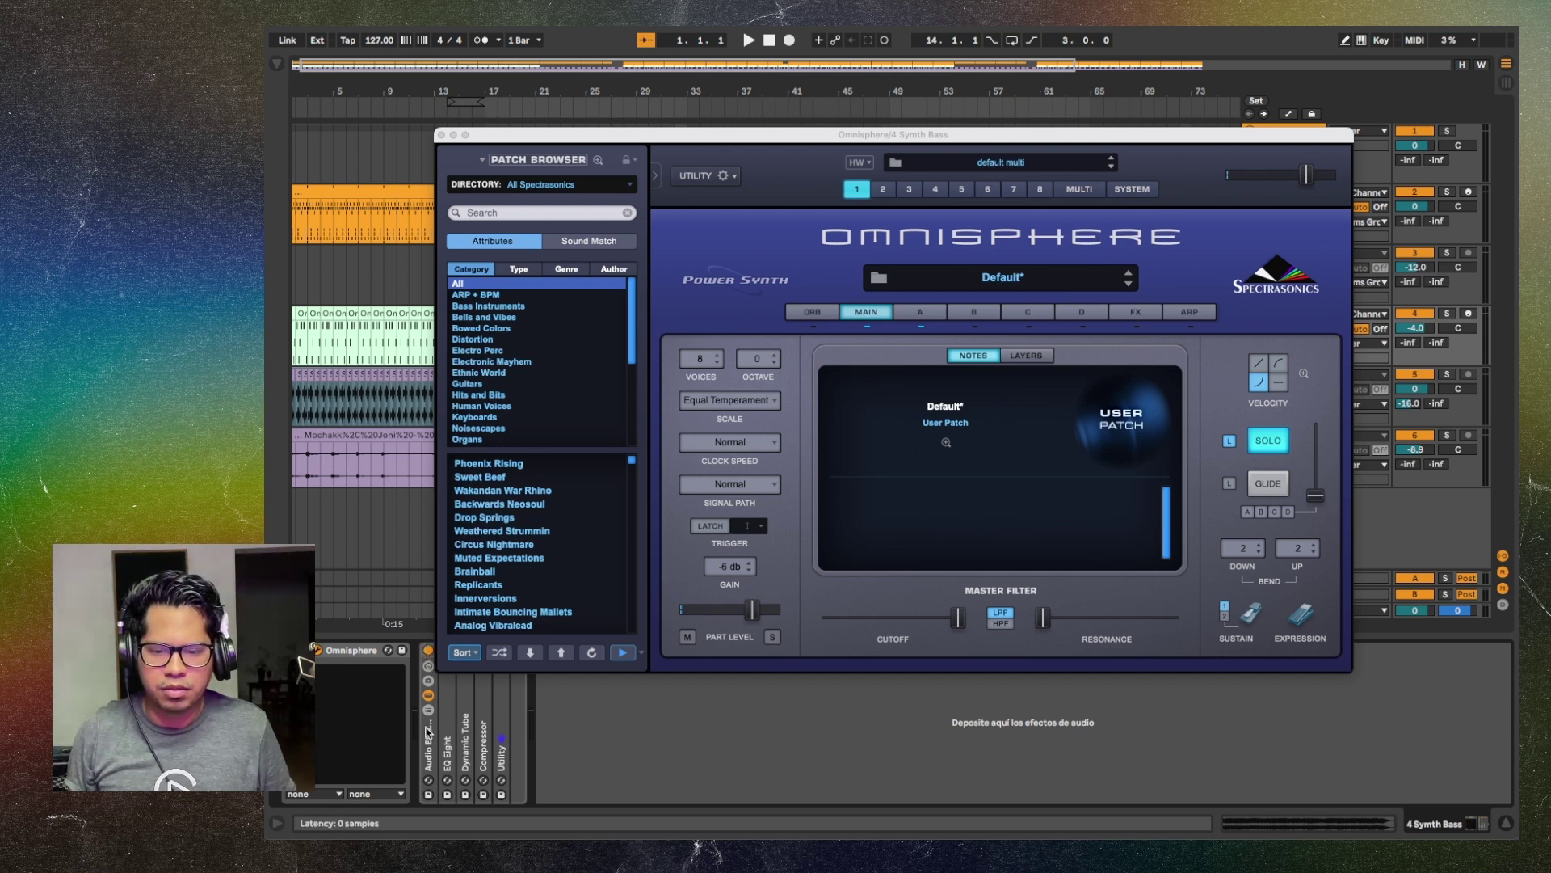
left_click(428, 731)
left_click(426, 651)
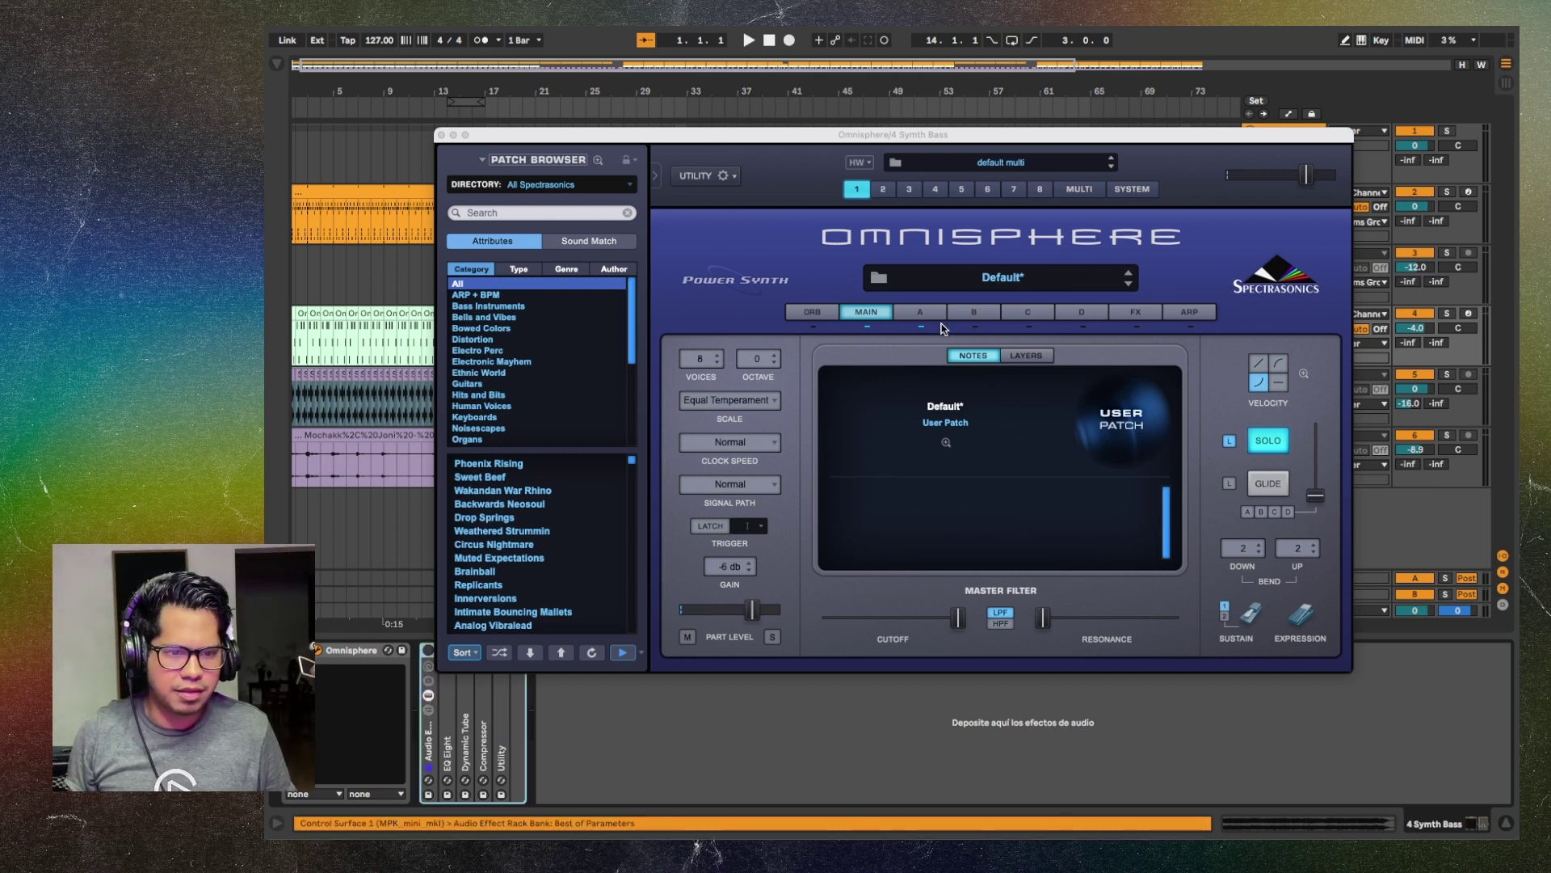
Inspect the TR-SH101 Fat Saw soundsource used by Omnisphere's layer A oscillator in the Soundsource Browser
left_click(919, 312)
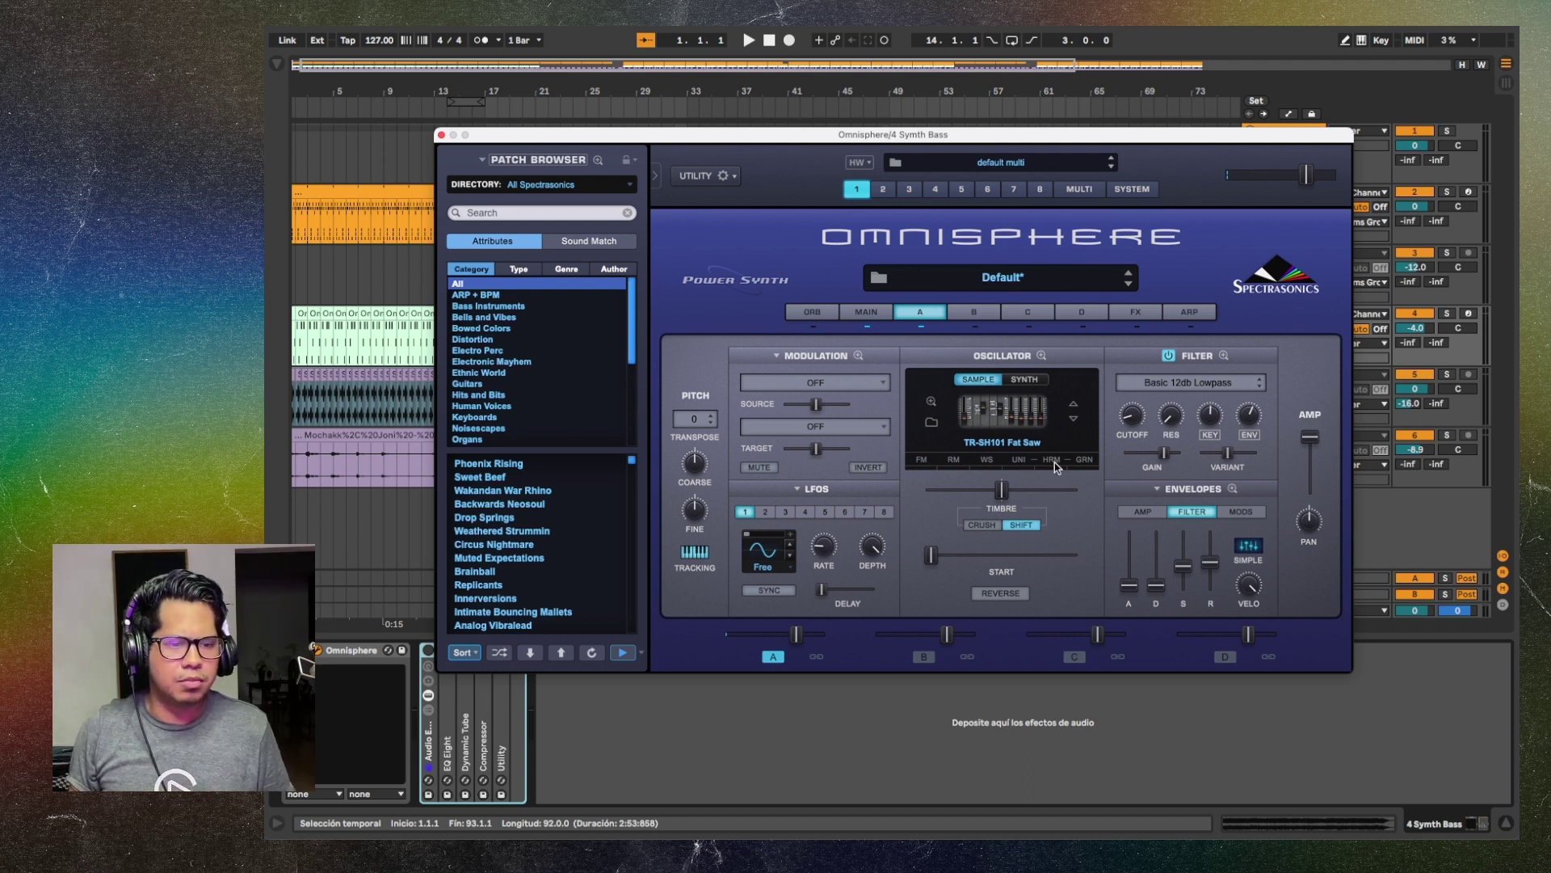
left_click(1007, 415)
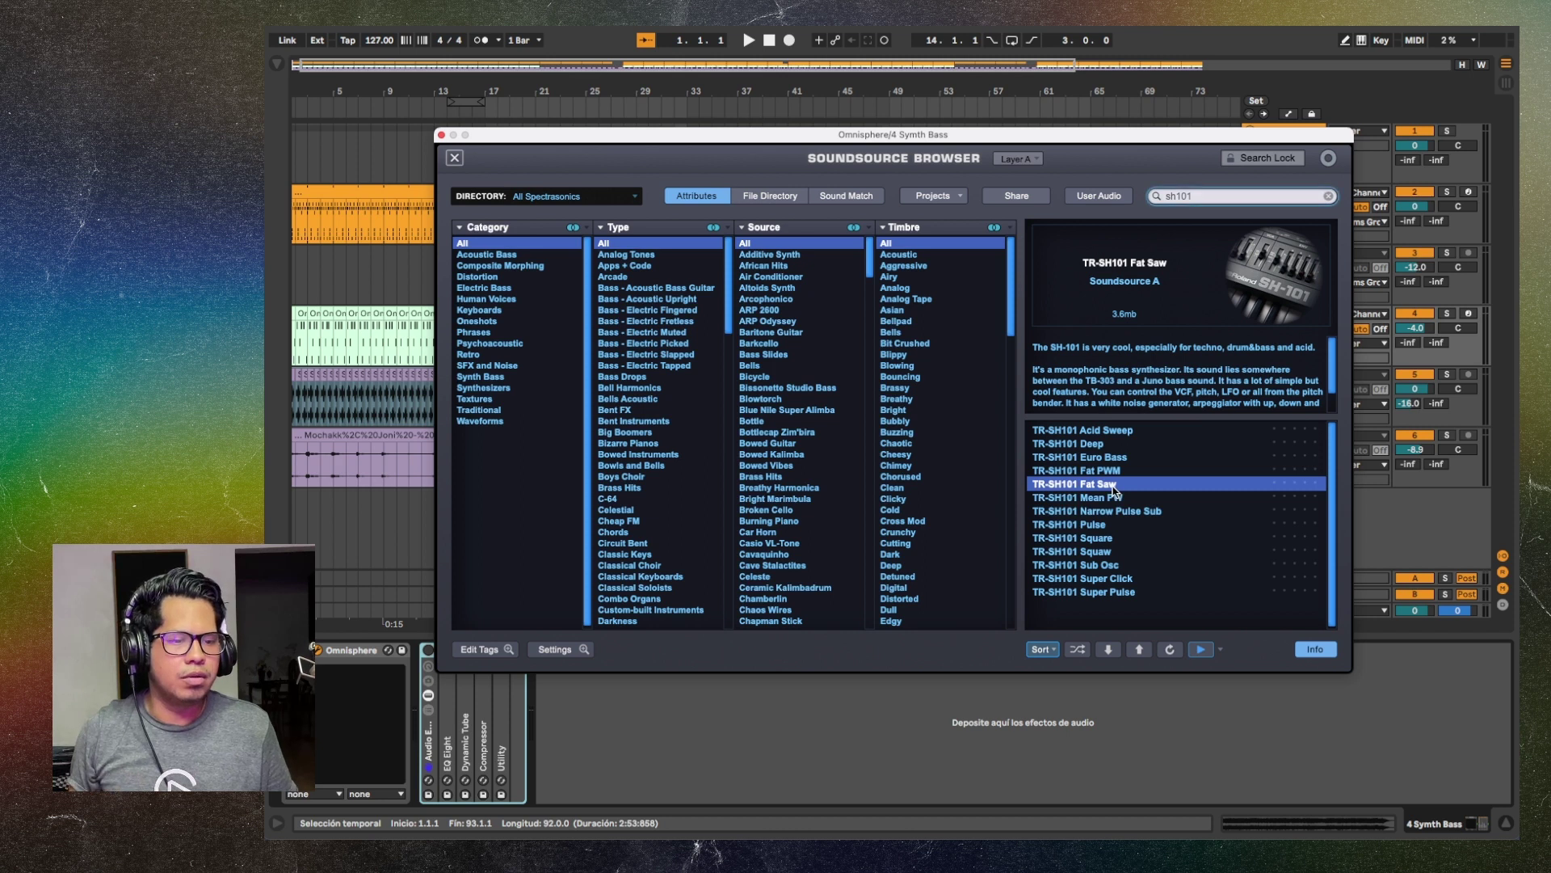
left_click(455, 158)
Play the soloed Synth Bass from the start of the arrangement and examine the note pattern of its Omnisphere 2 clips
key("space")
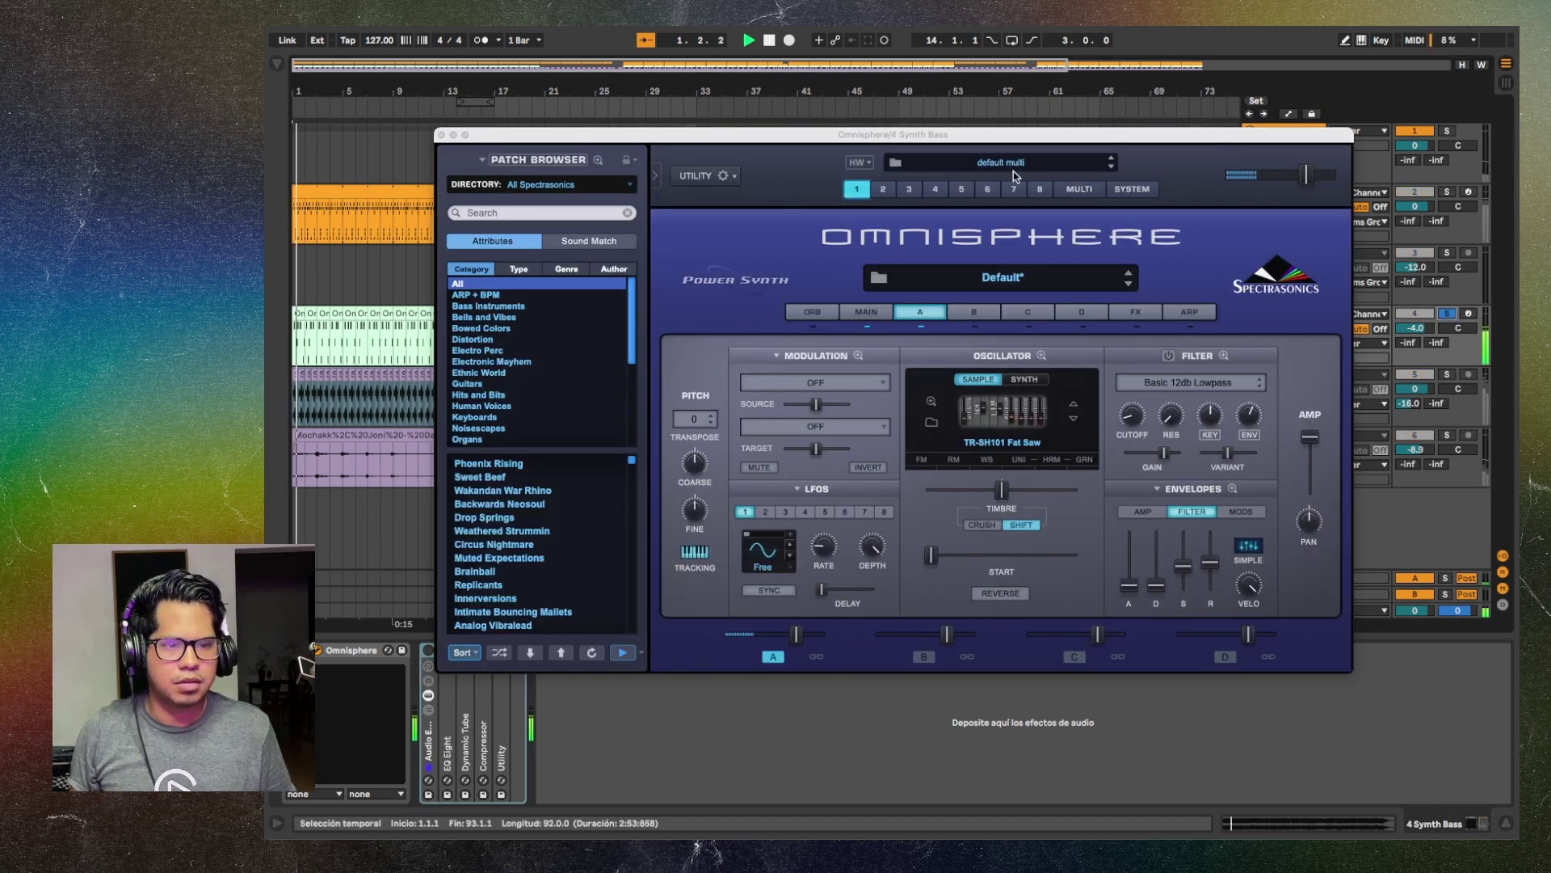
scroll(297, 377, "up", 6)
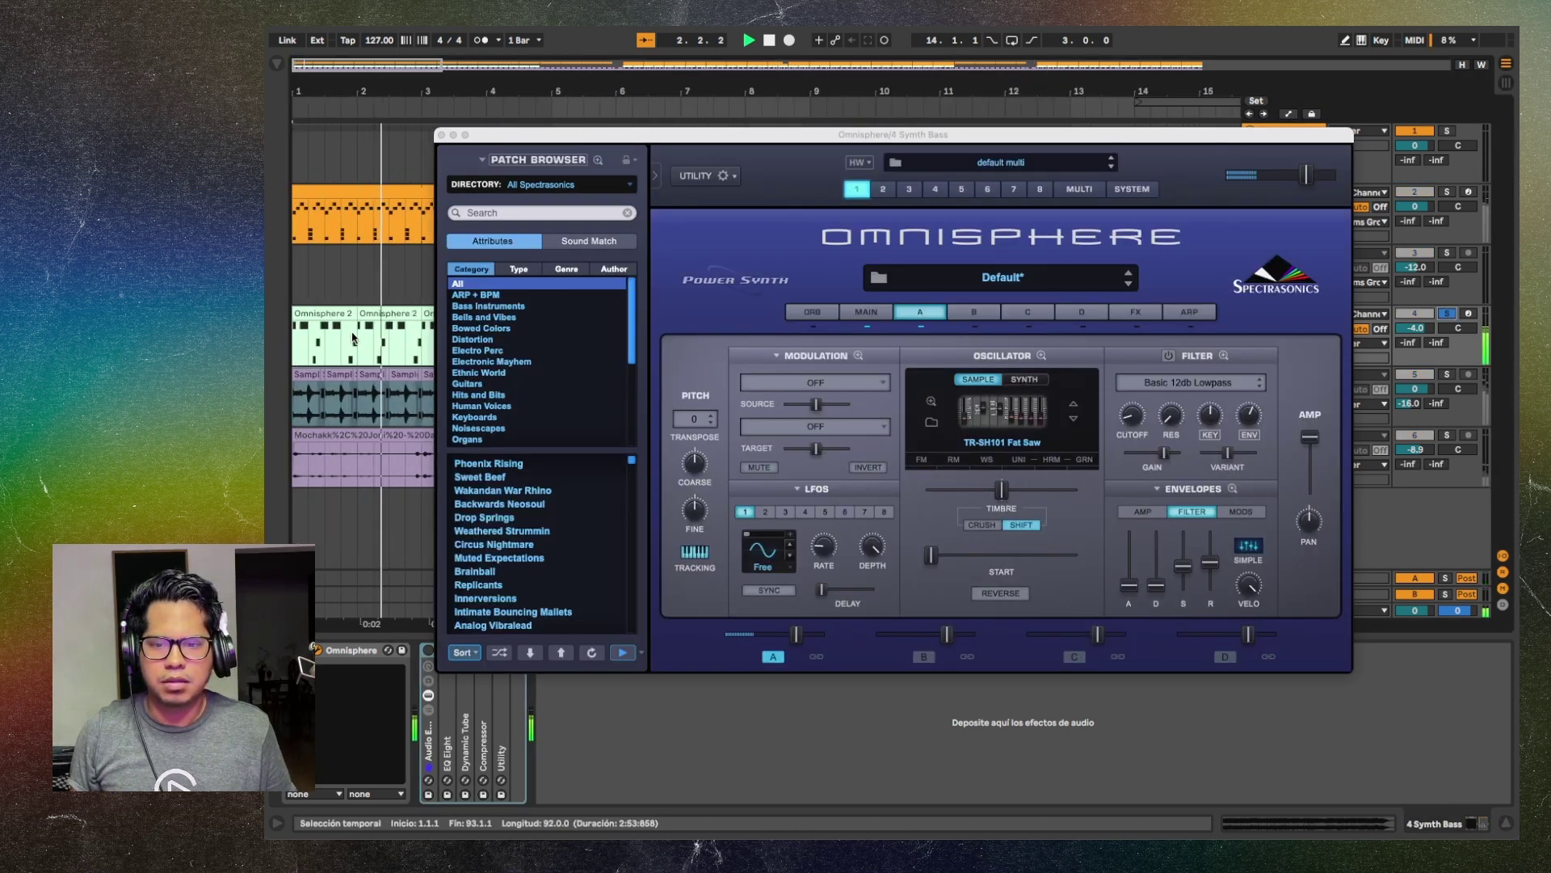
double_click(391, 314)
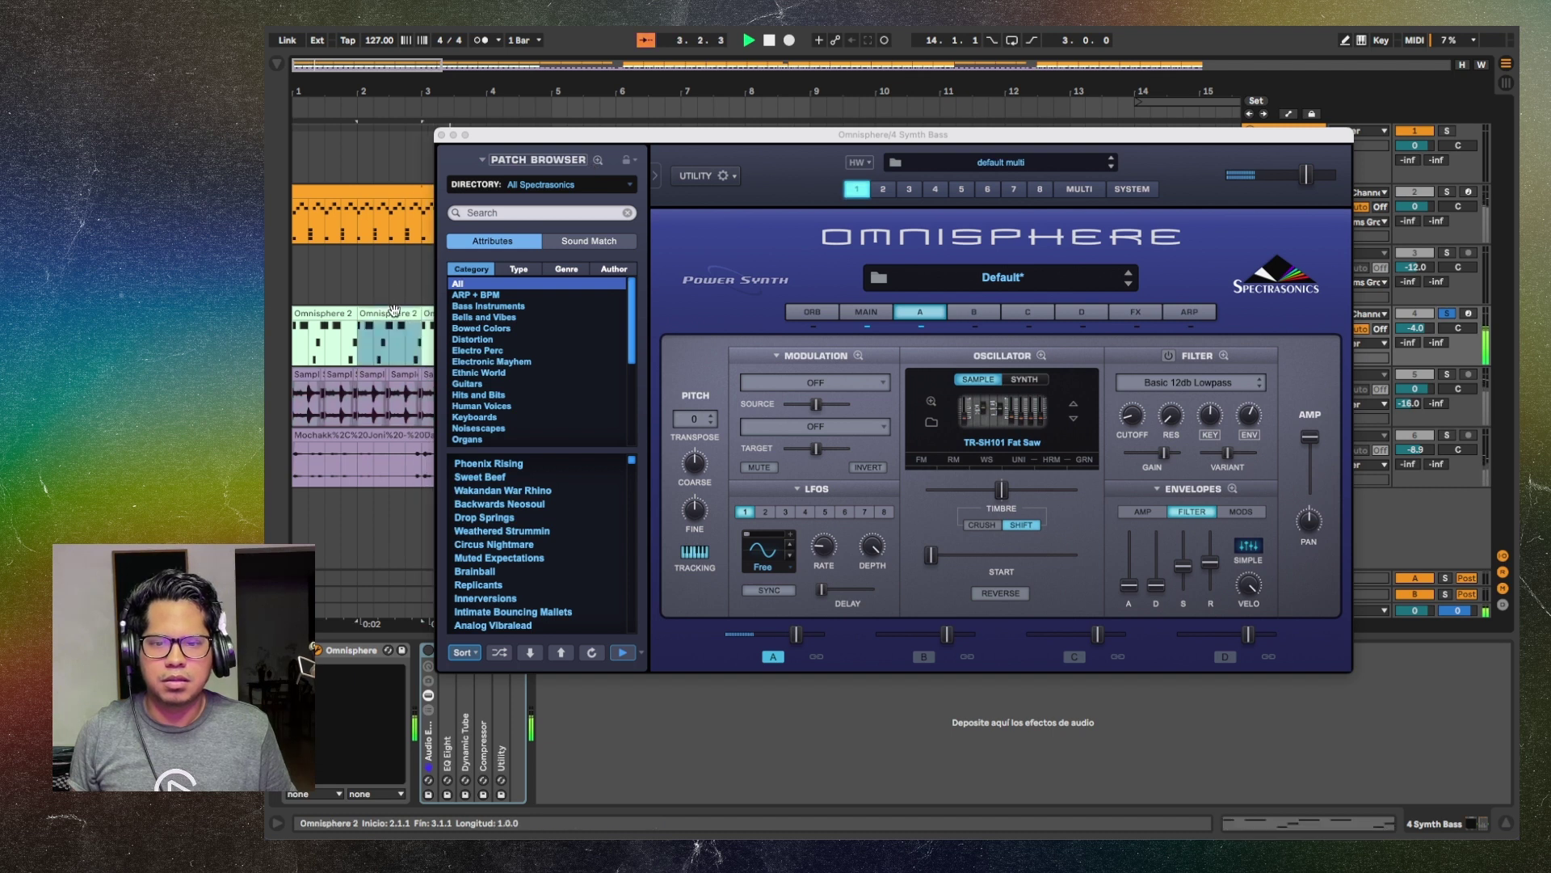
left_click(441, 134)
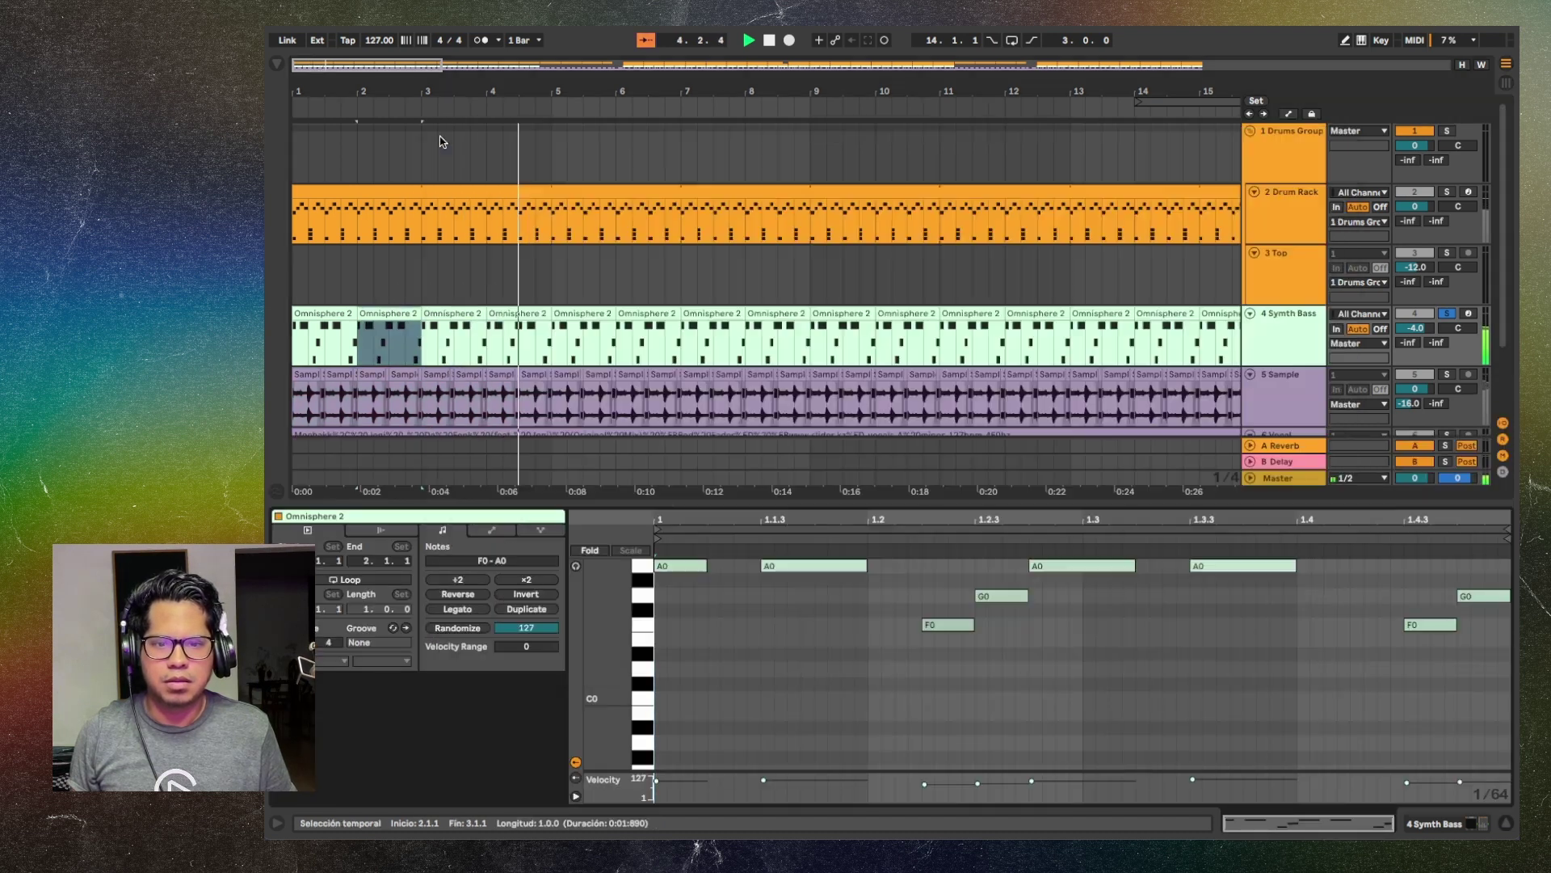
left_click(581, 313)
scroll(1015, 590, "up", 5)
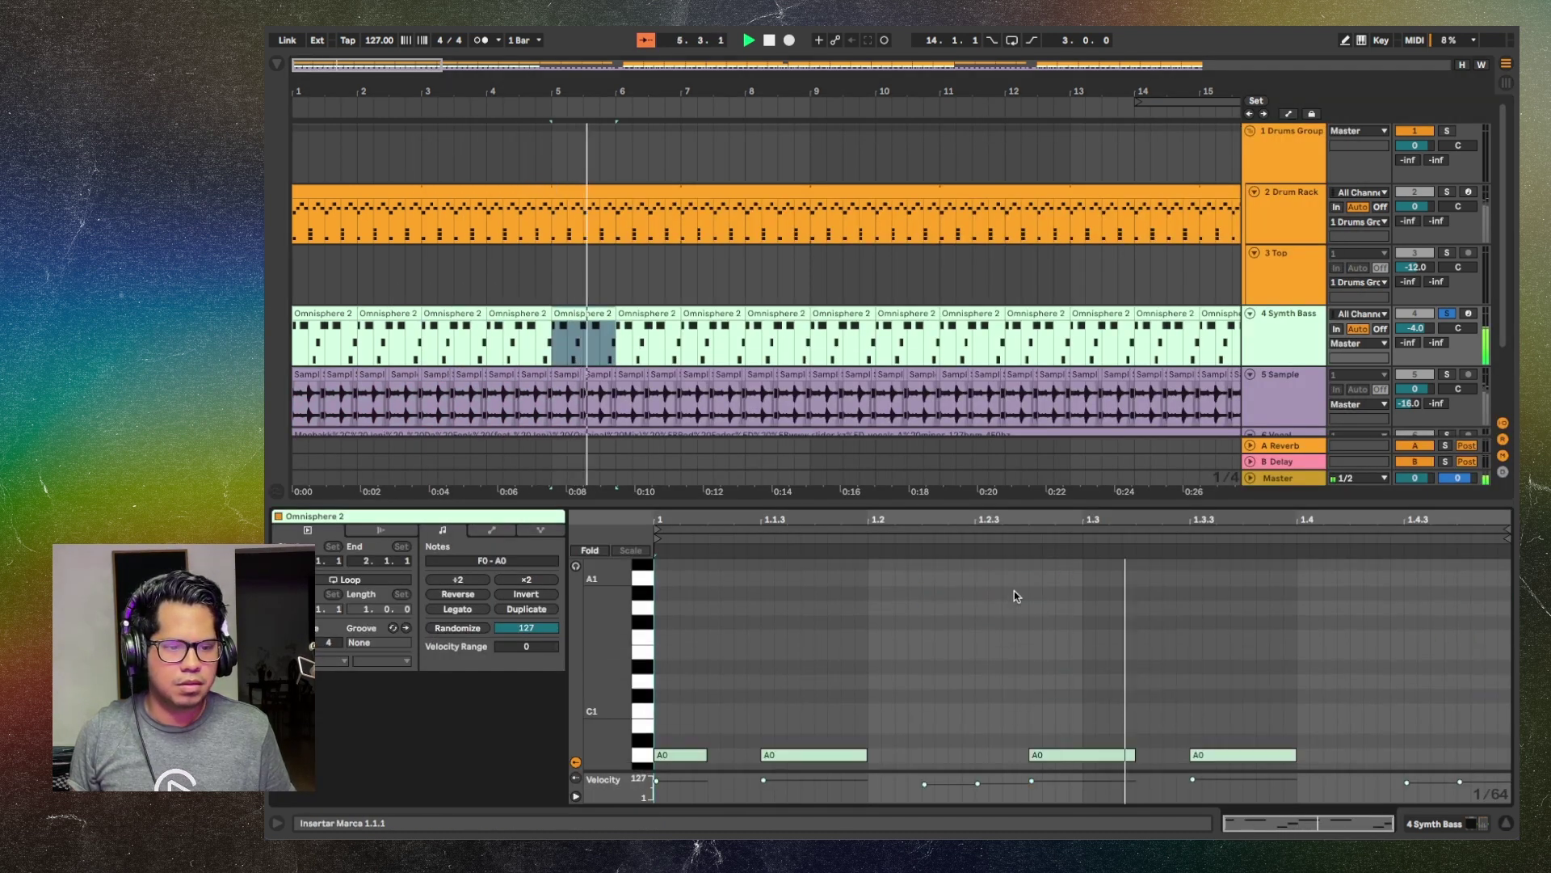
scroll(975, 606, "down", 3)
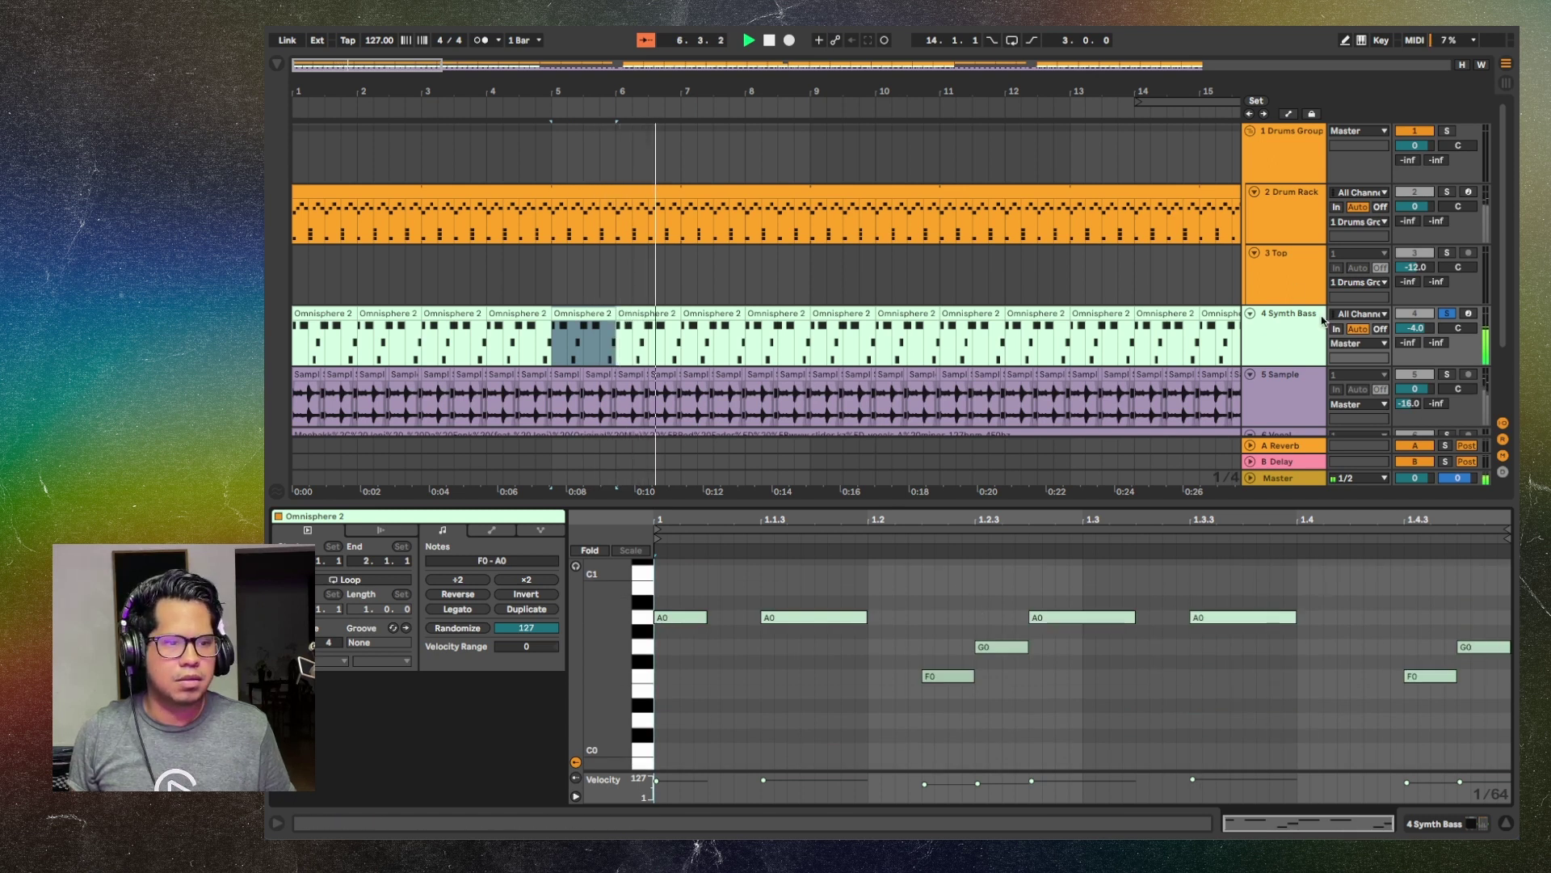
Reopen the Synth Bass track's Omnisphere, enable layer A's Basic 12db Lowpass filter, and lower the filter envelope's release
key("shift+Tab")
left_click(317, 650)
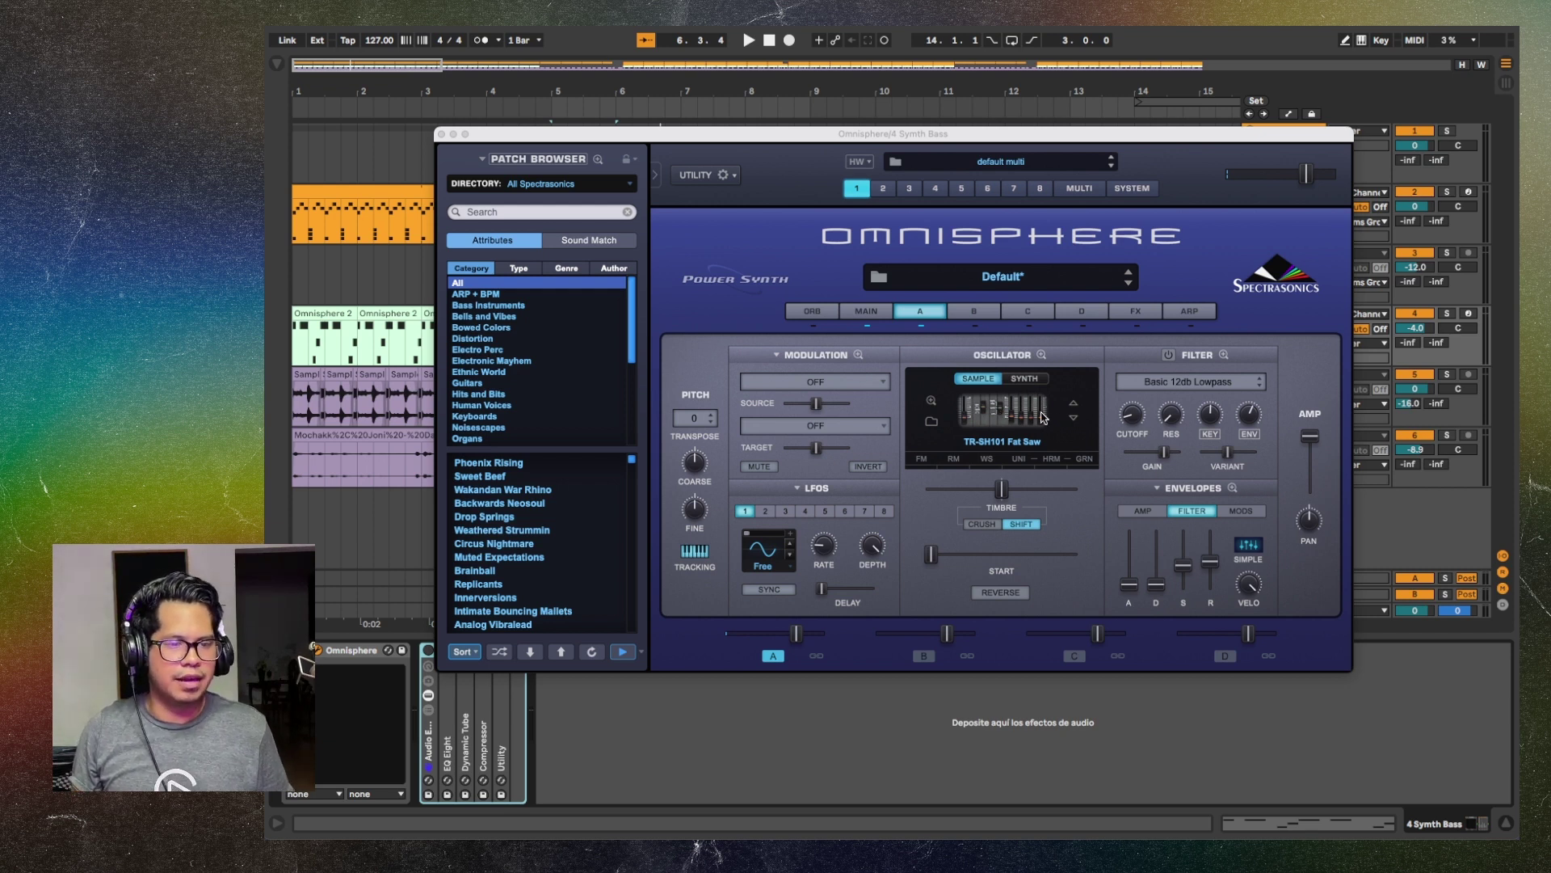
left_click(1169, 355)
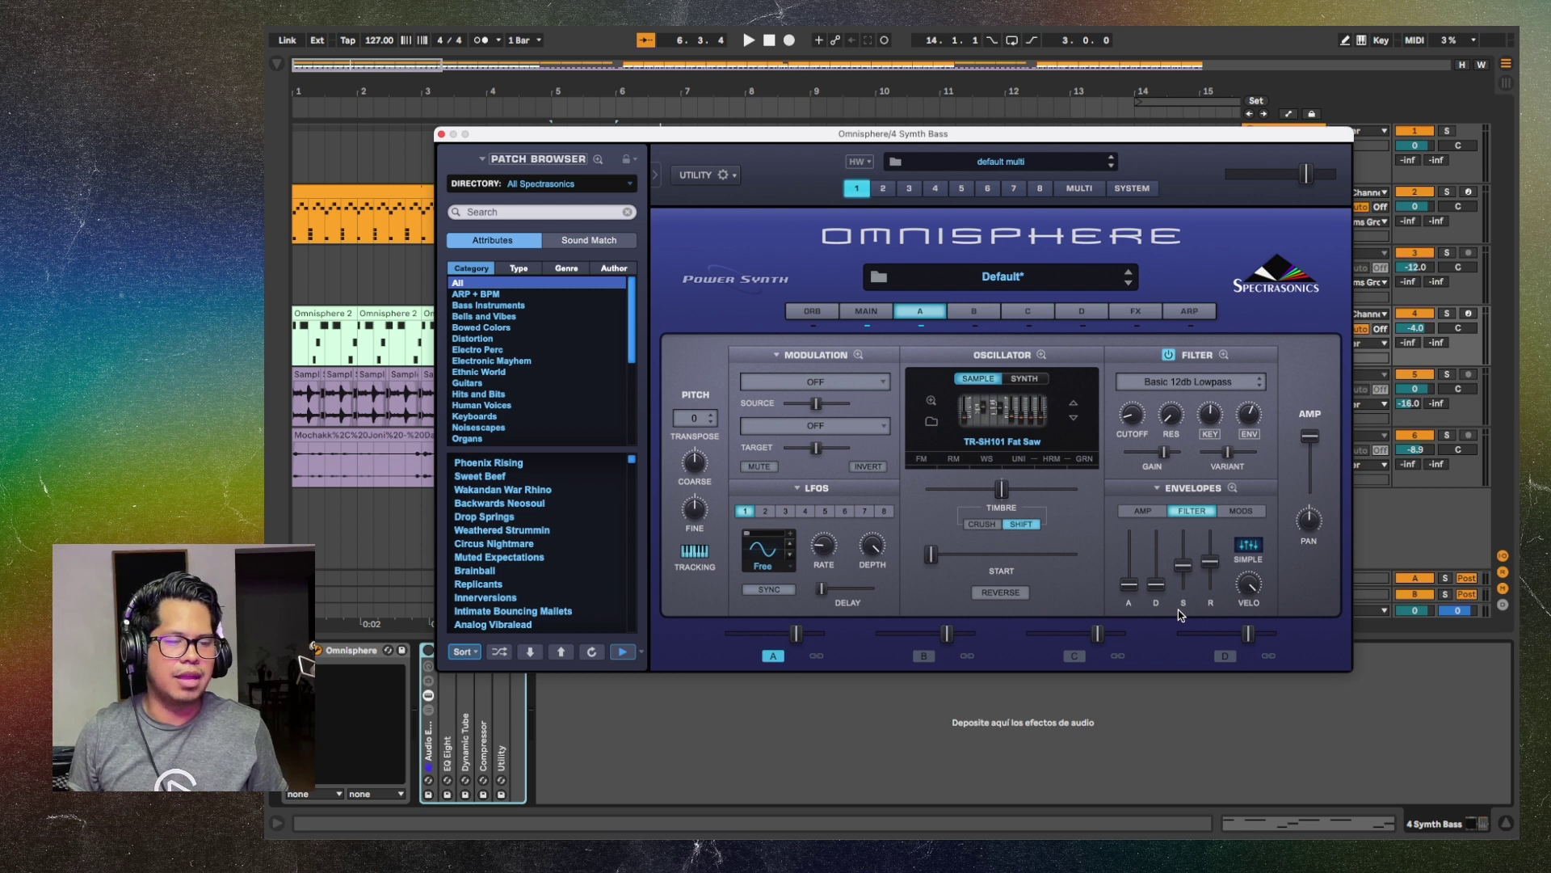
left_click_drag(1216, 568, 1215, 580)
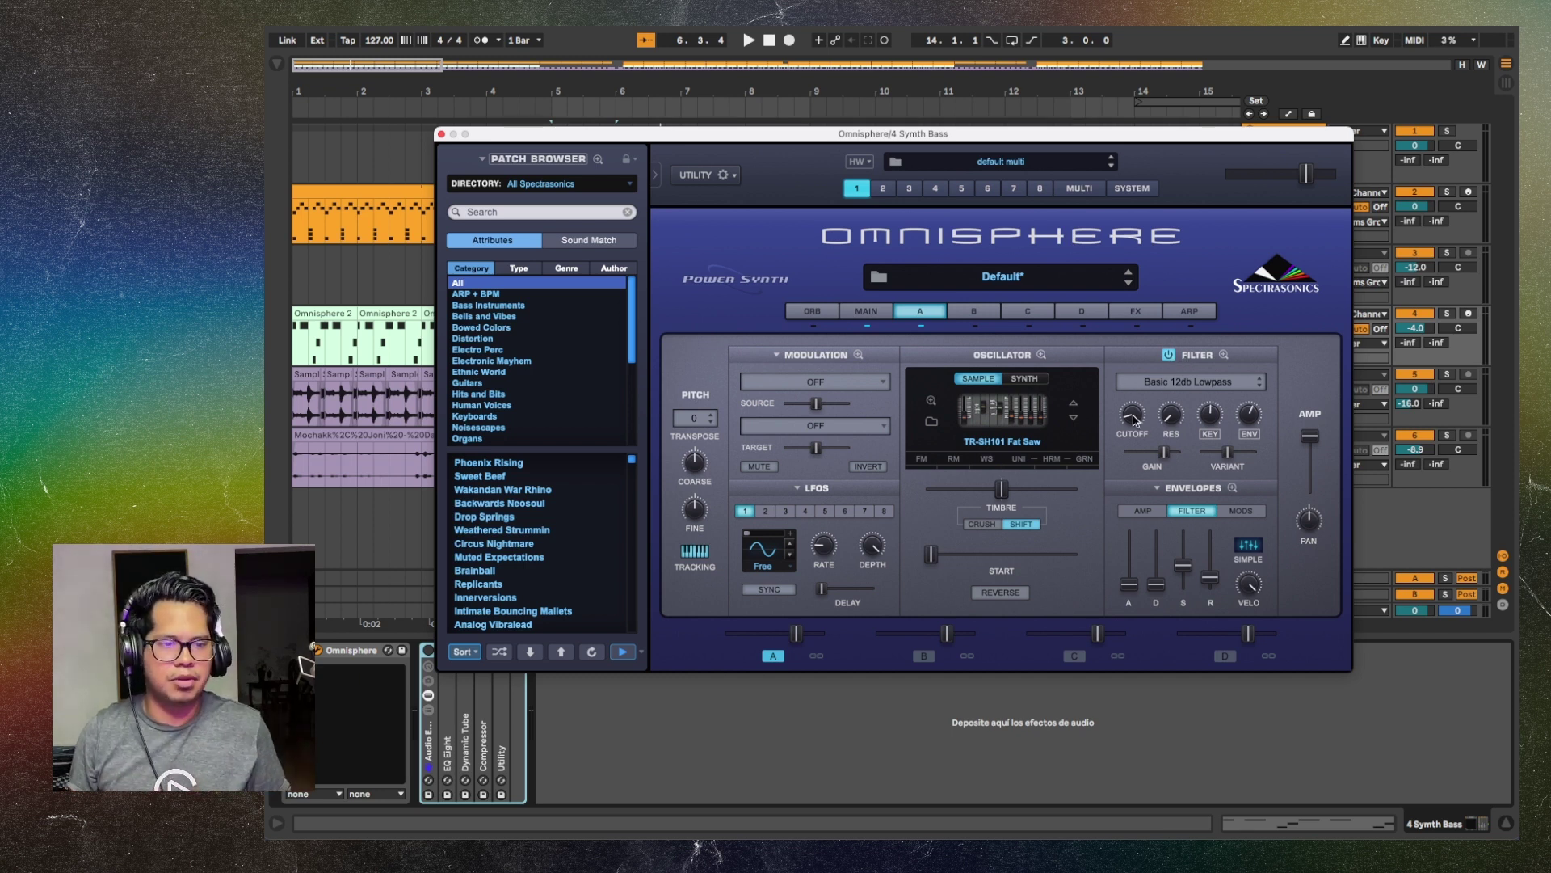
Lower layer A's filter cutoff while the soloed Synth Bass plays from bar 5, and stop playback
key("space")
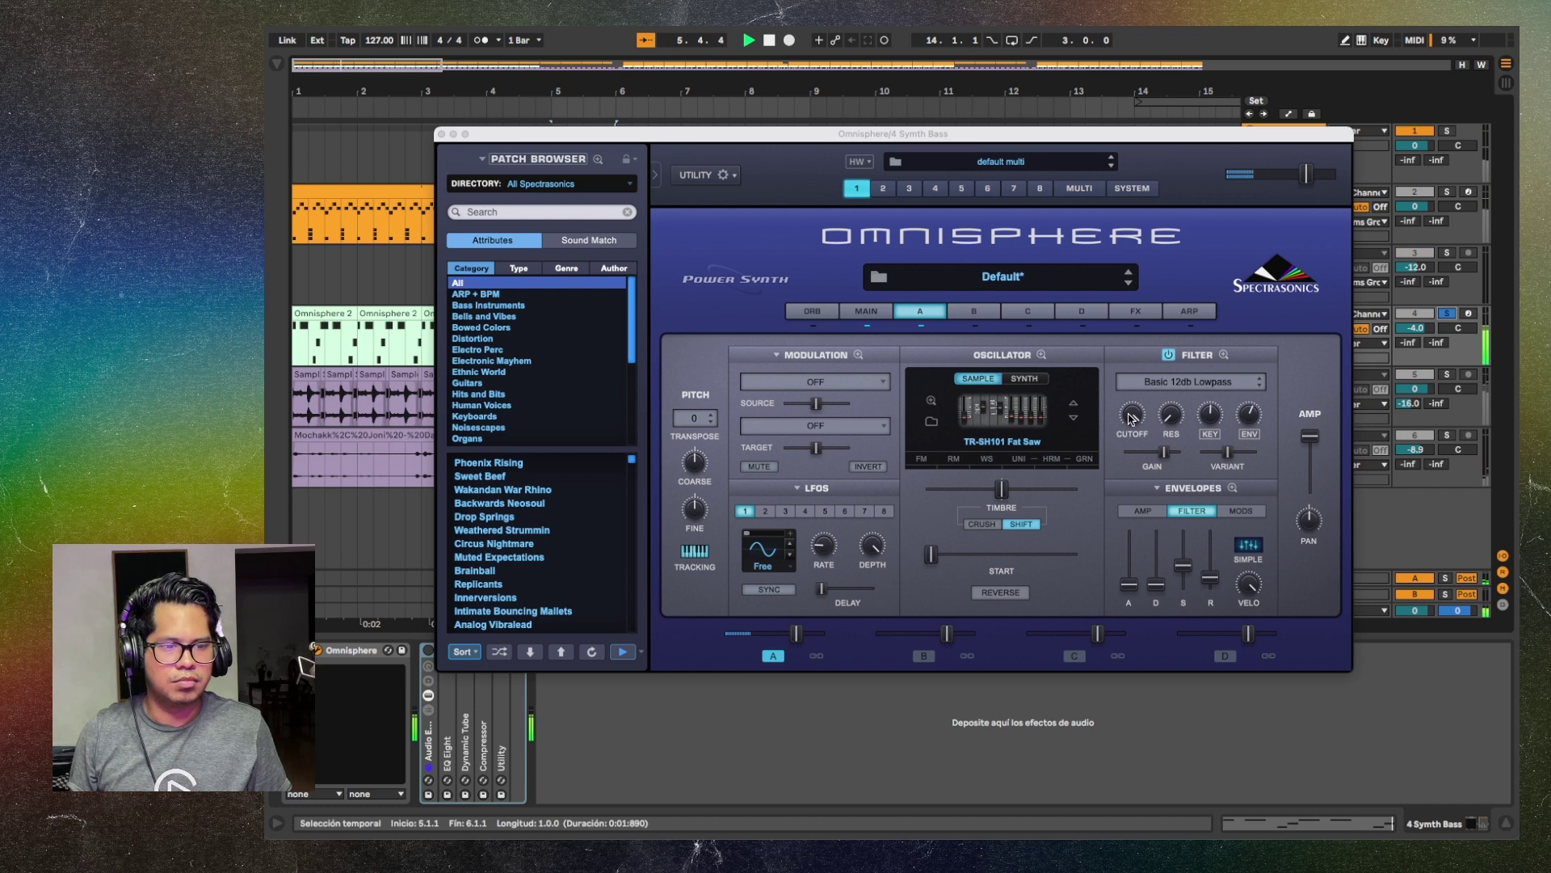
left_click_drag(1129, 417, 1109, 541)
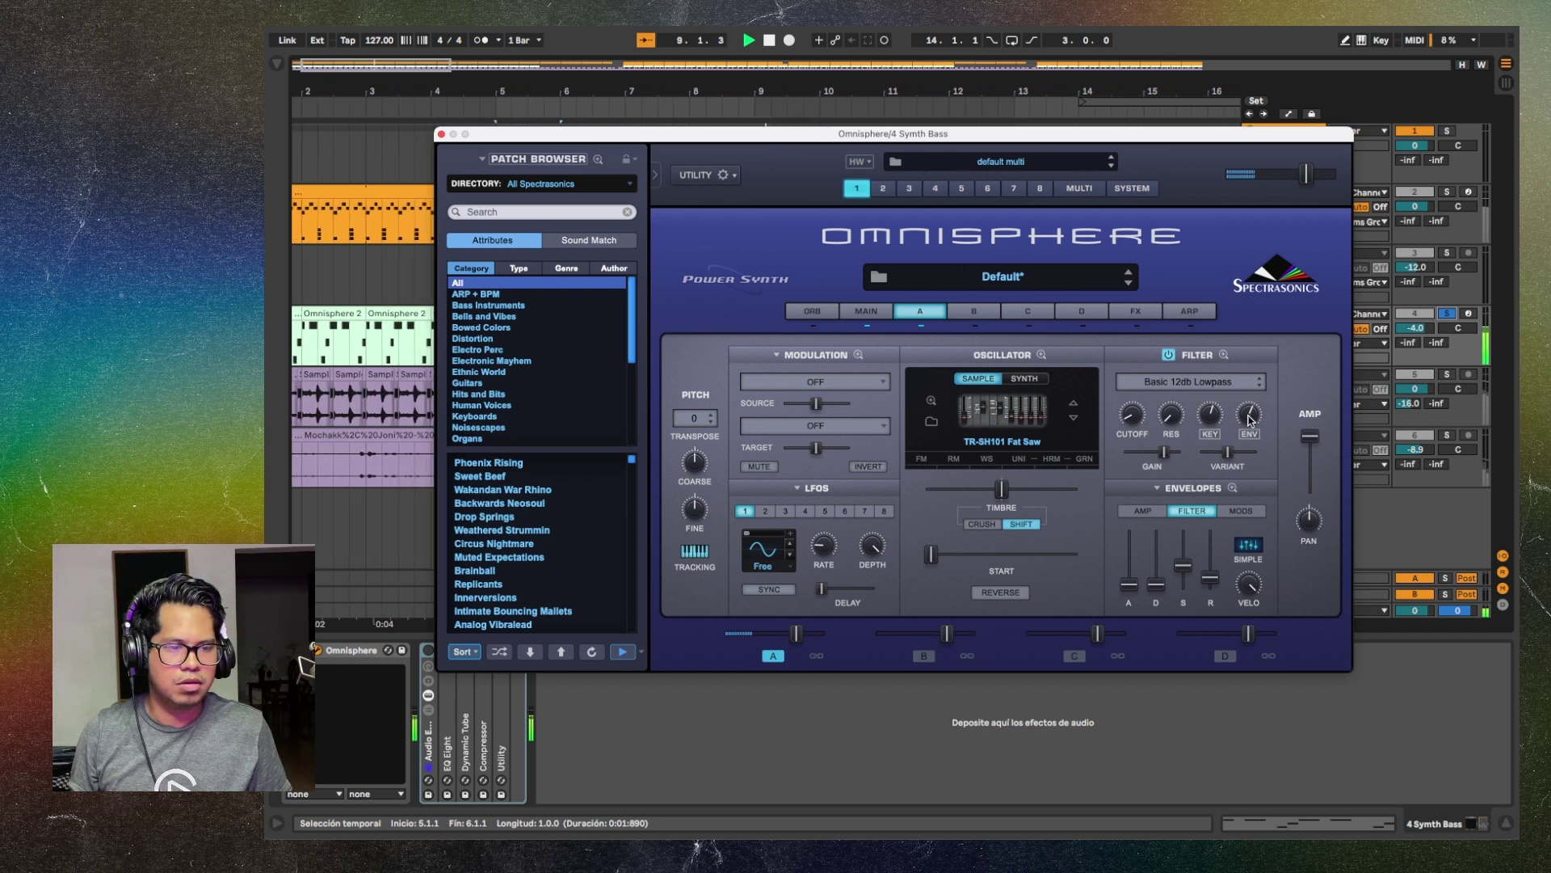
mouse_move(1161, 423)
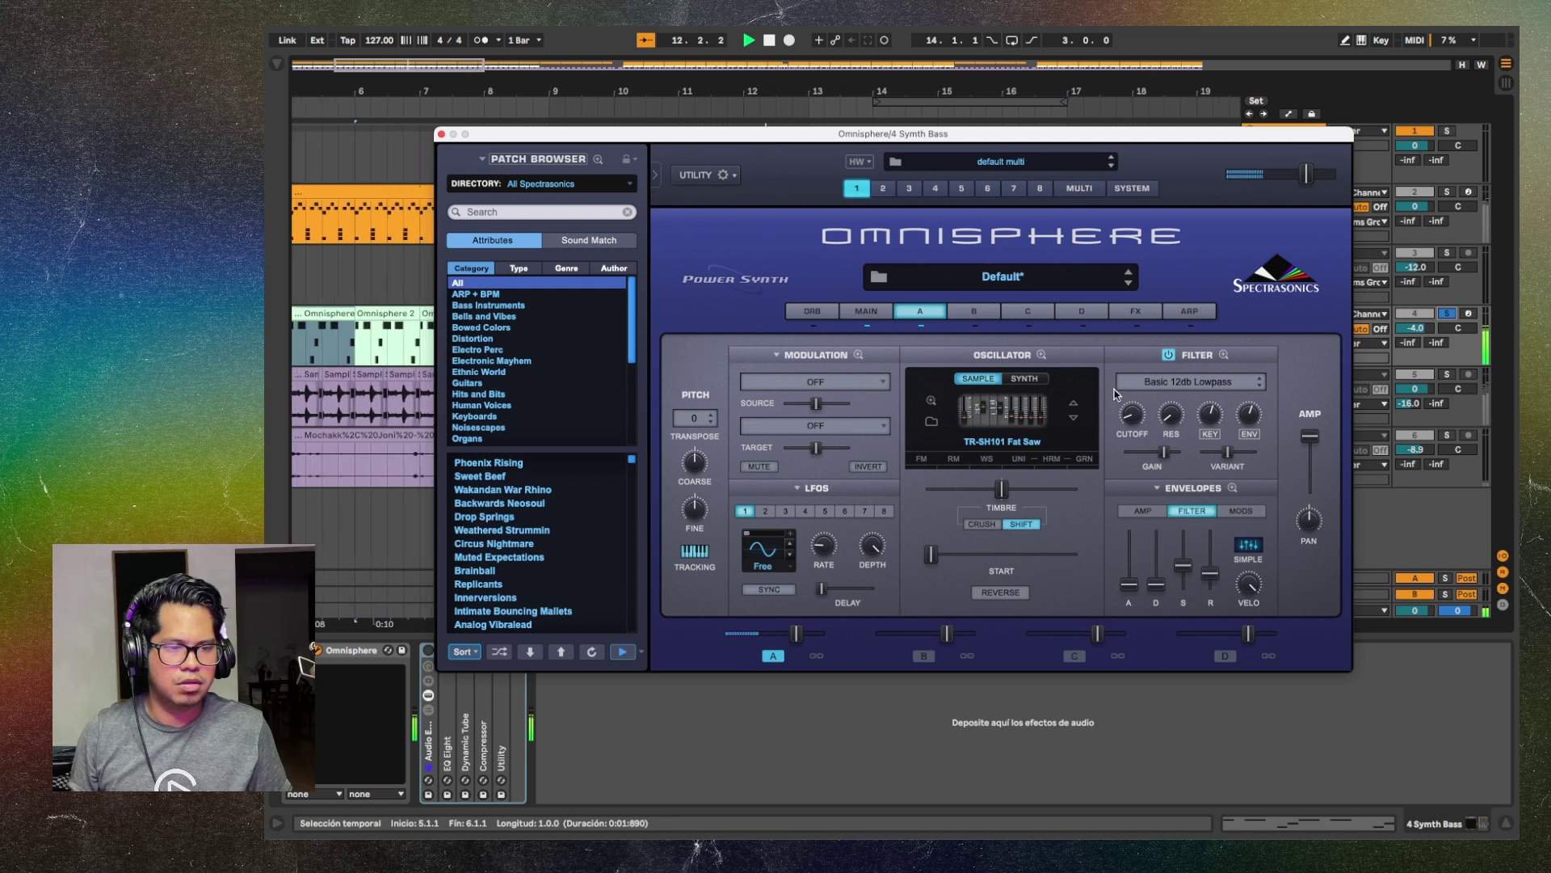
key("space")
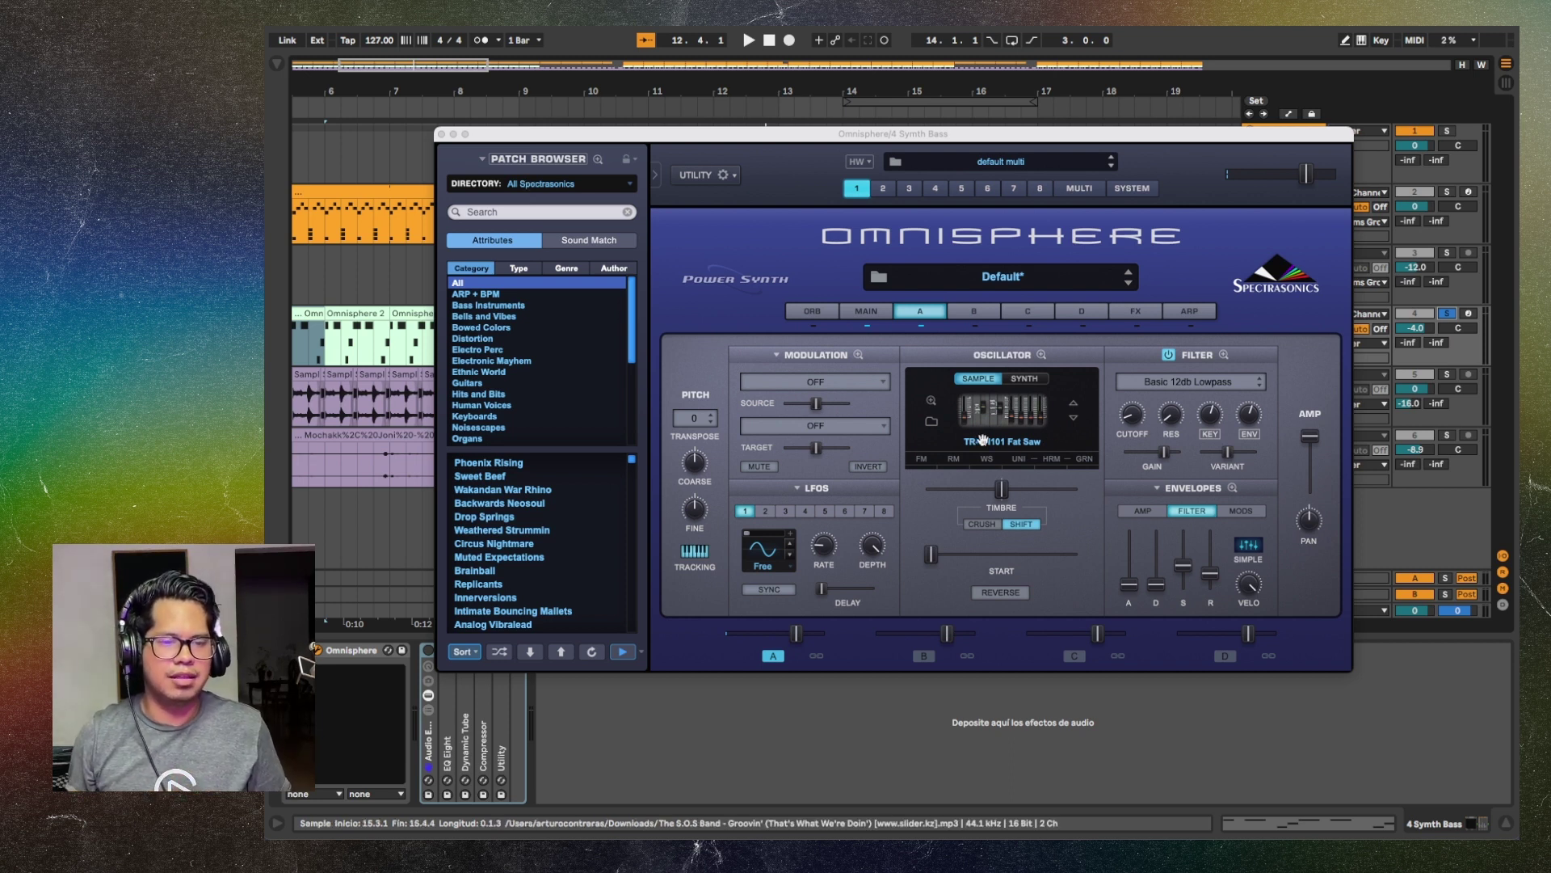
Audition layer A's oscillator in Synth mode with the SawSquare Bright waveform, and switch it back to Sample mode
left_click(1025, 378)
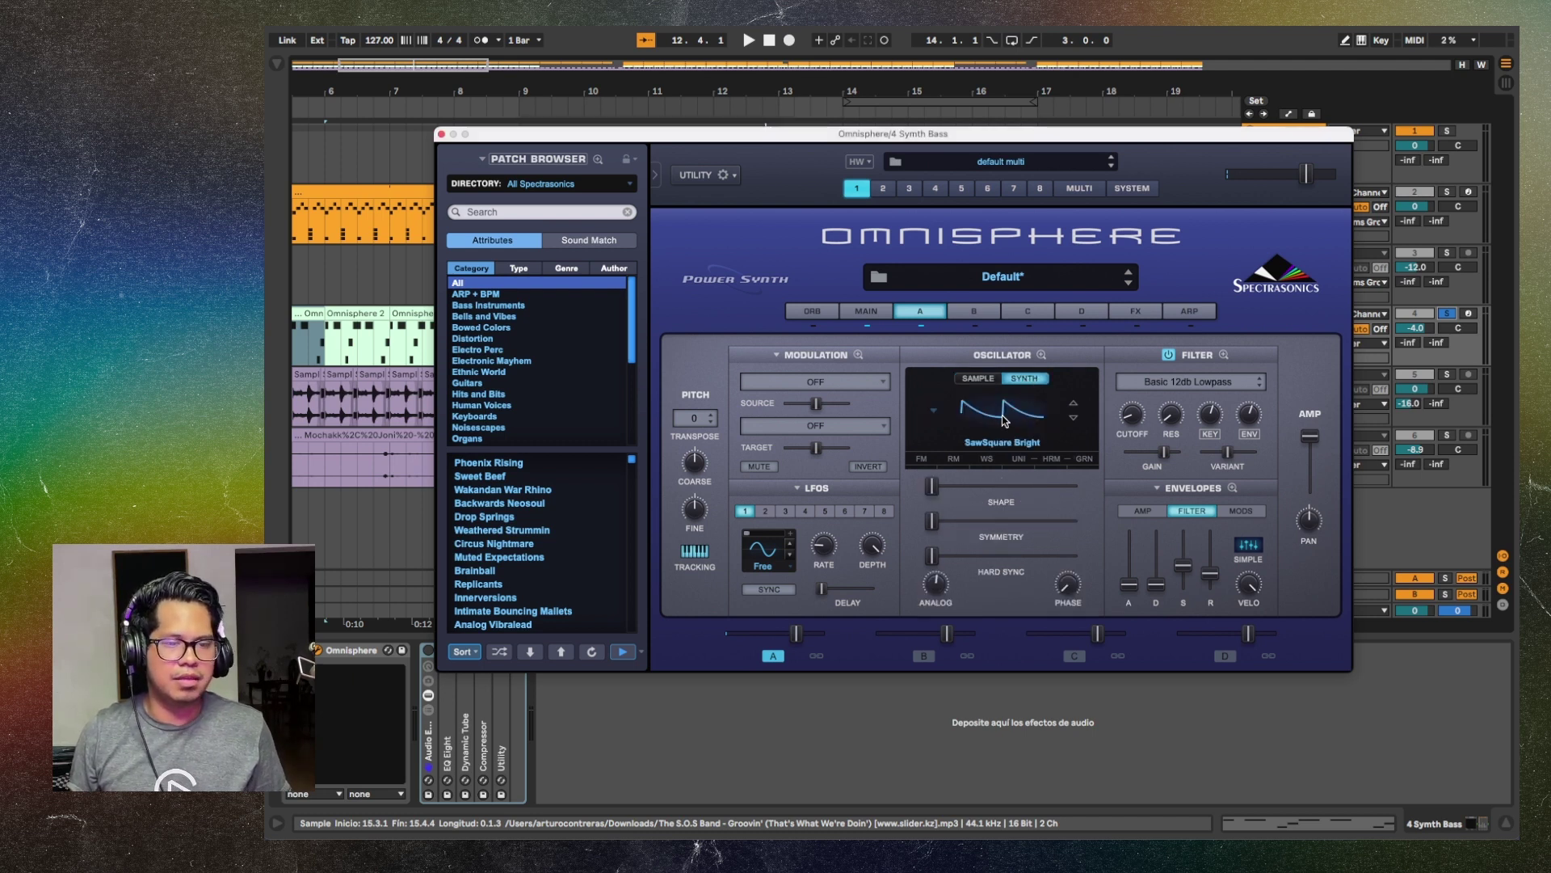
left_click(1004, 420)
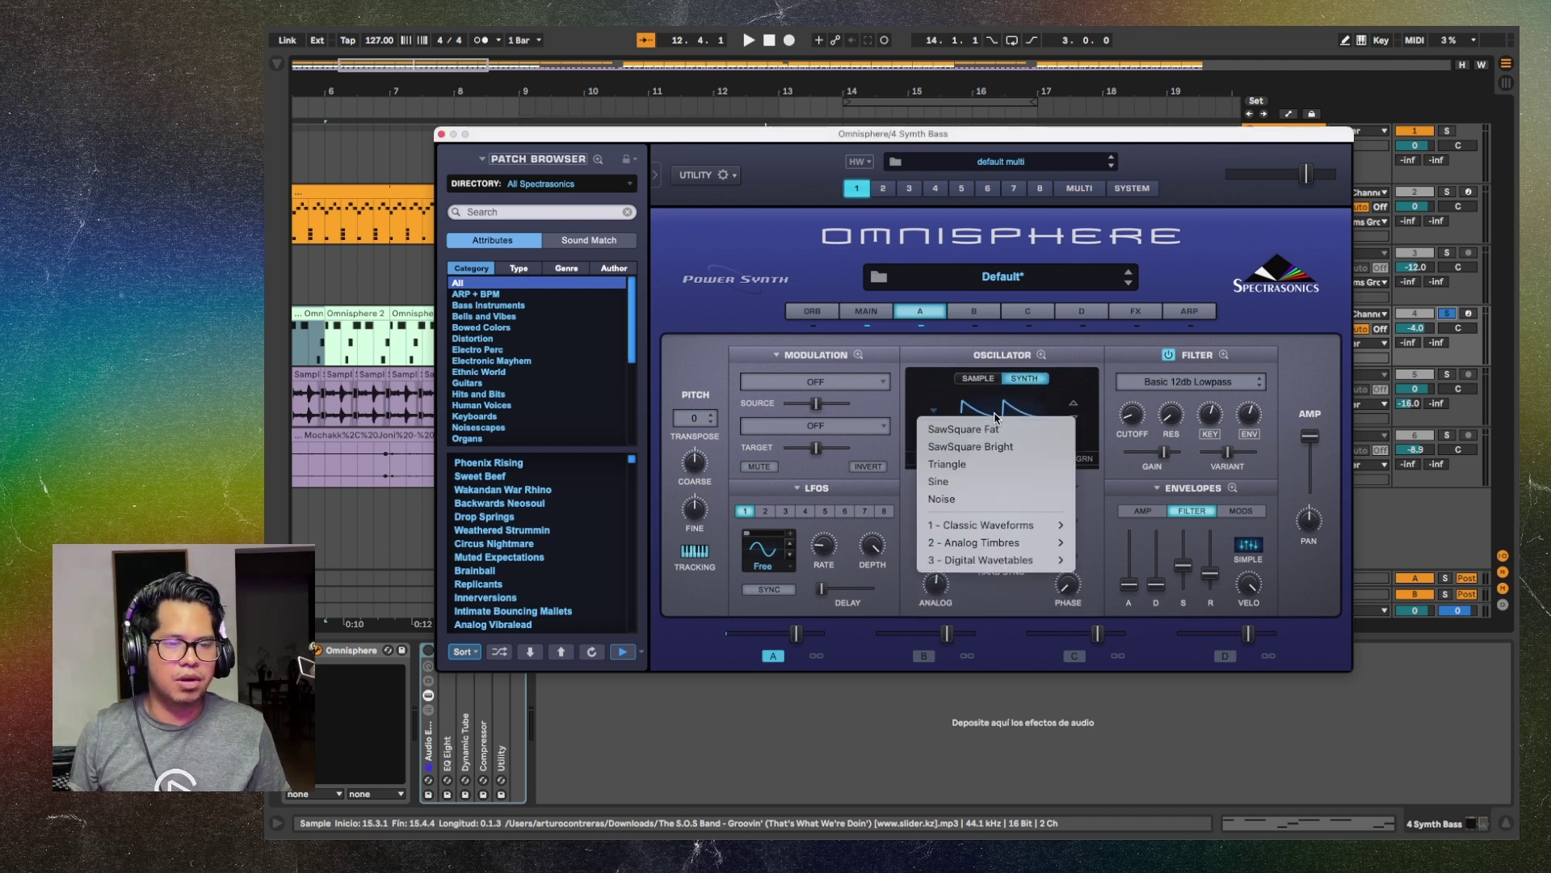
left_click(941, 363)
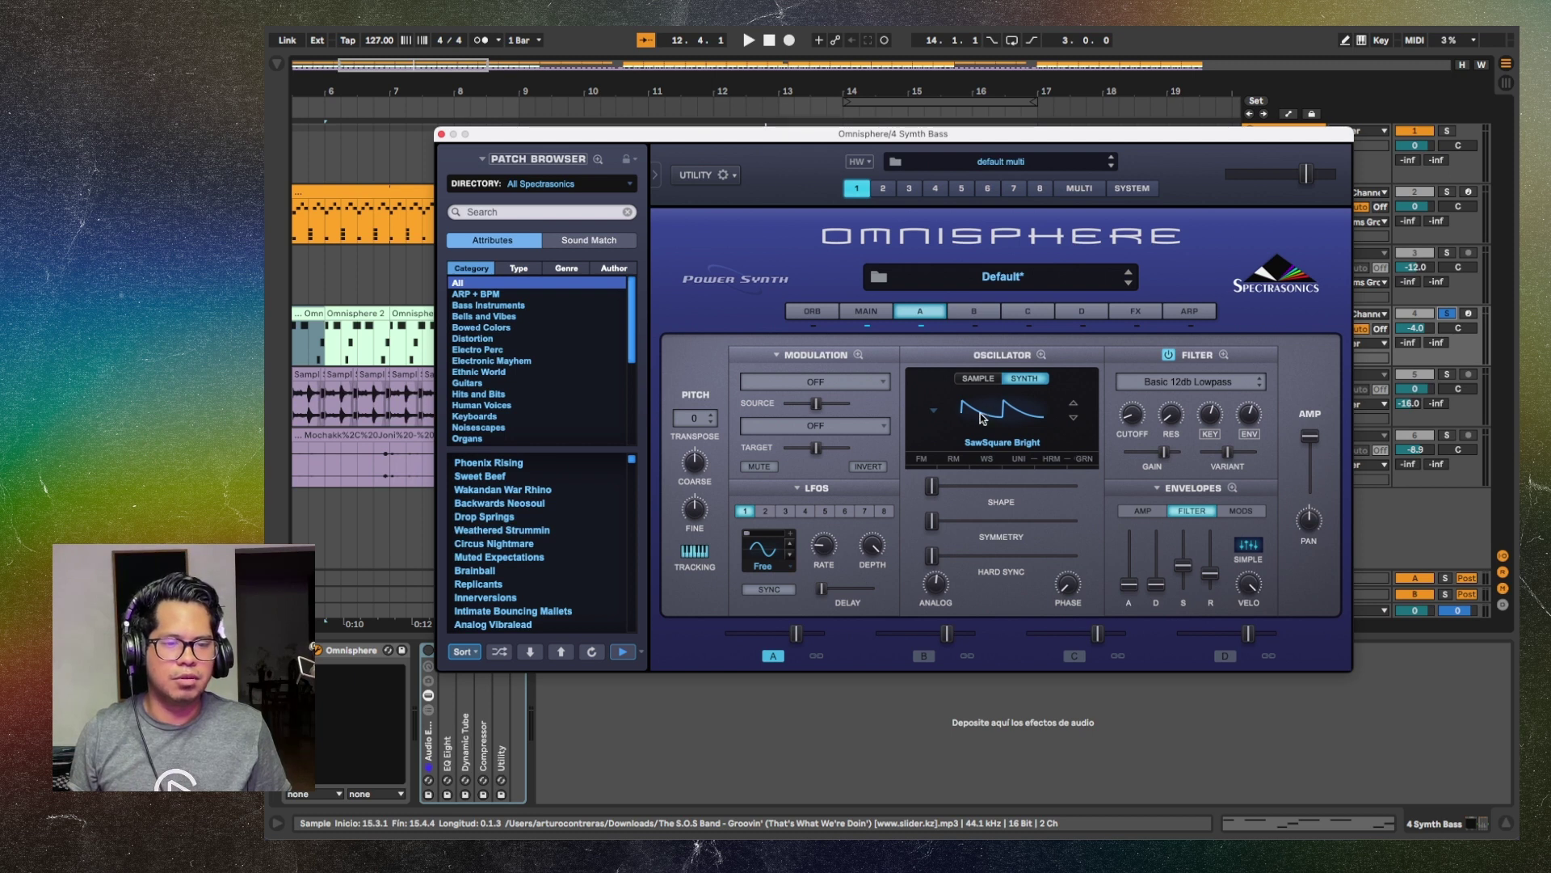
key("space")
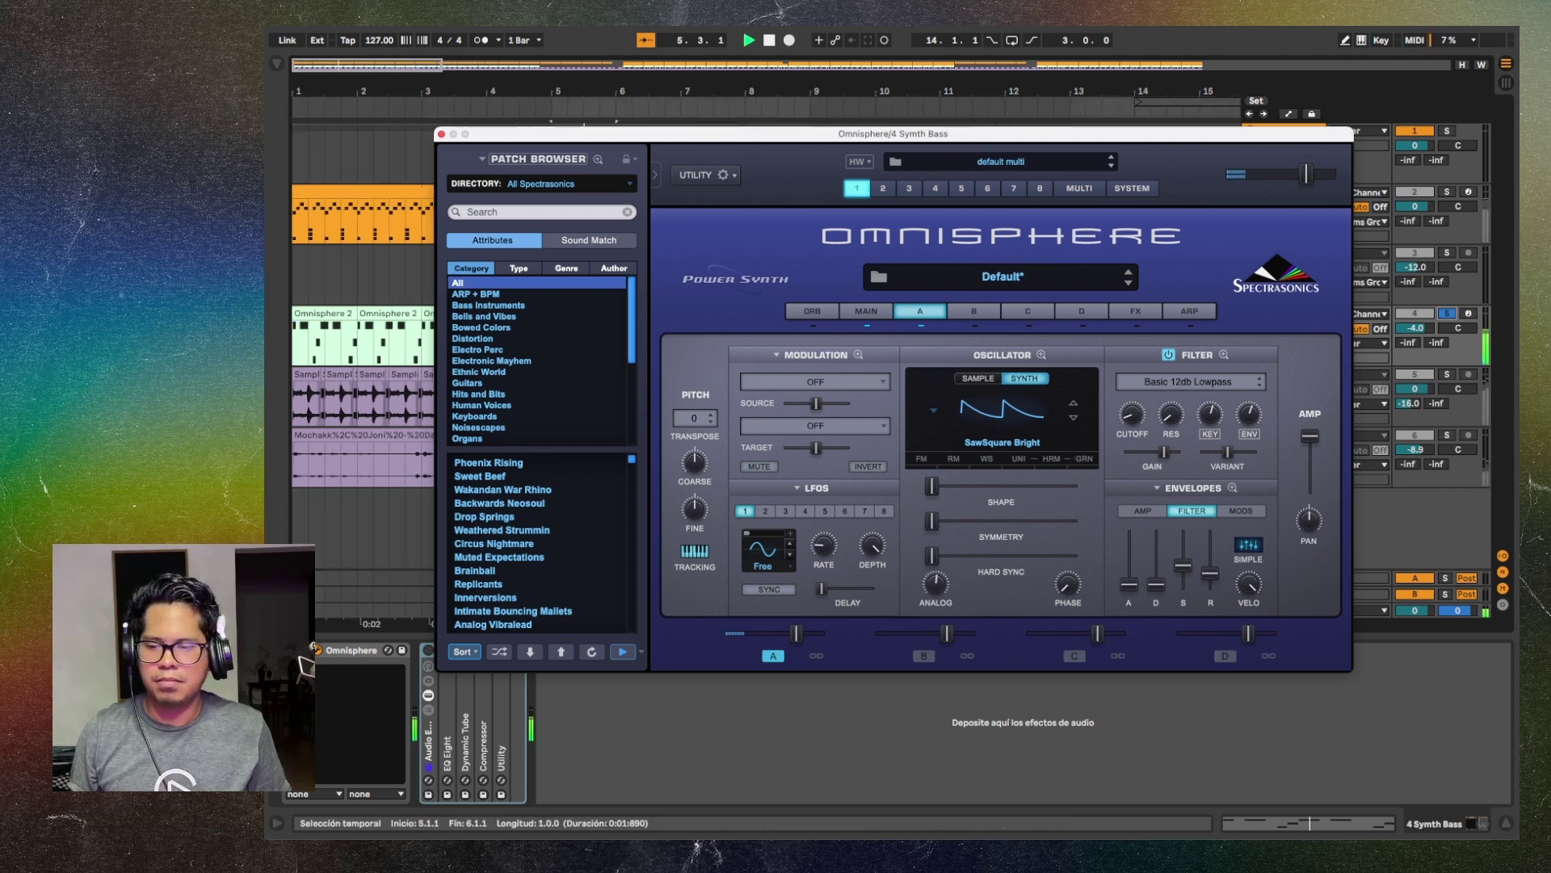
key("super+alt+p")
key("super+alt+p")
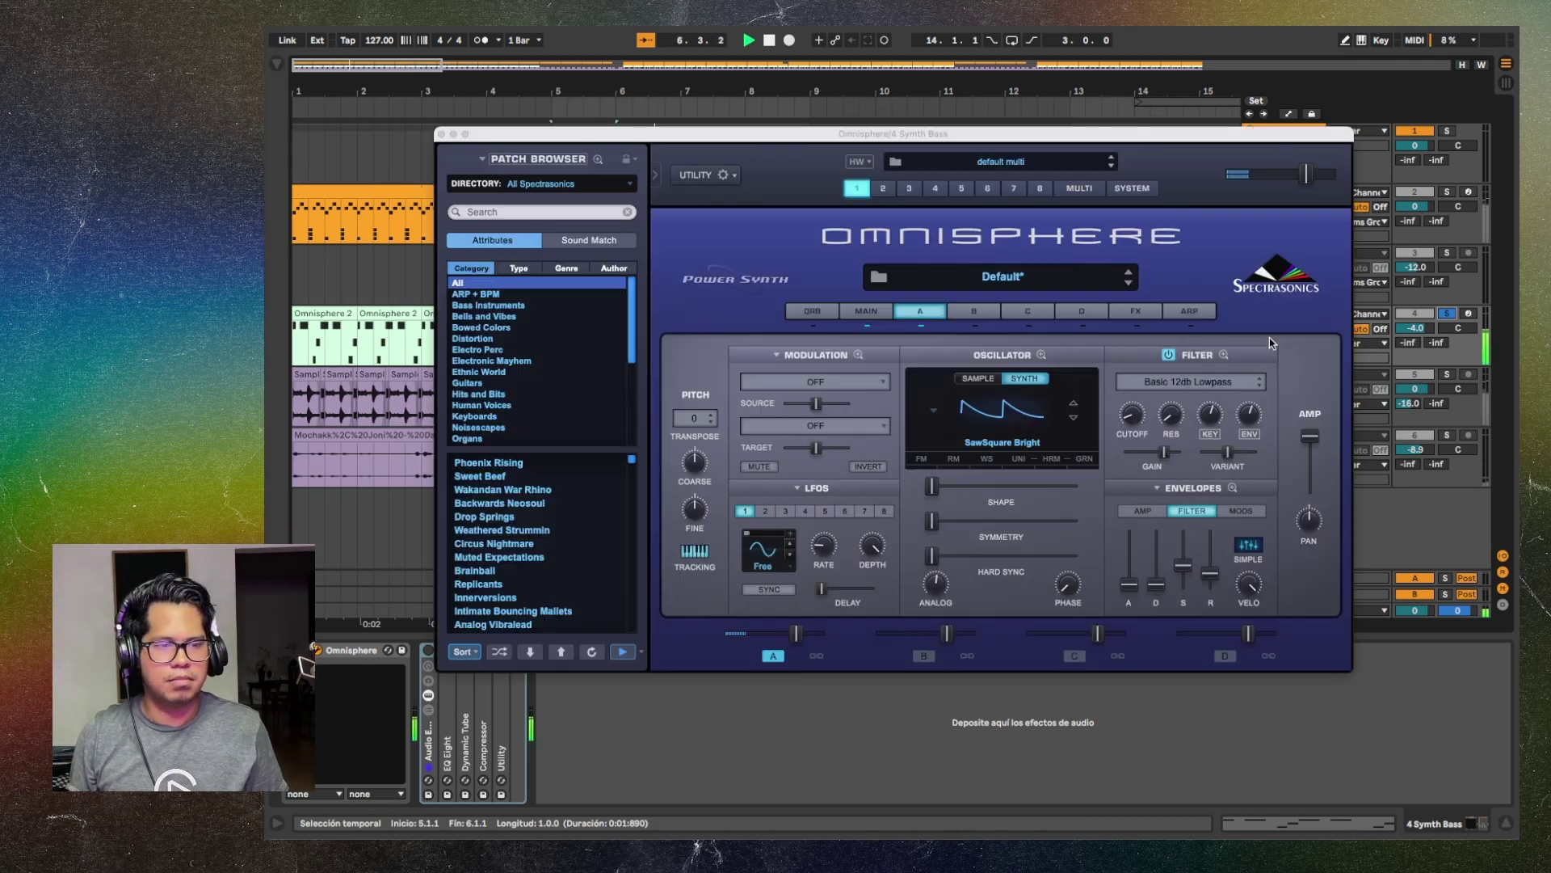
left_click(993, 385)
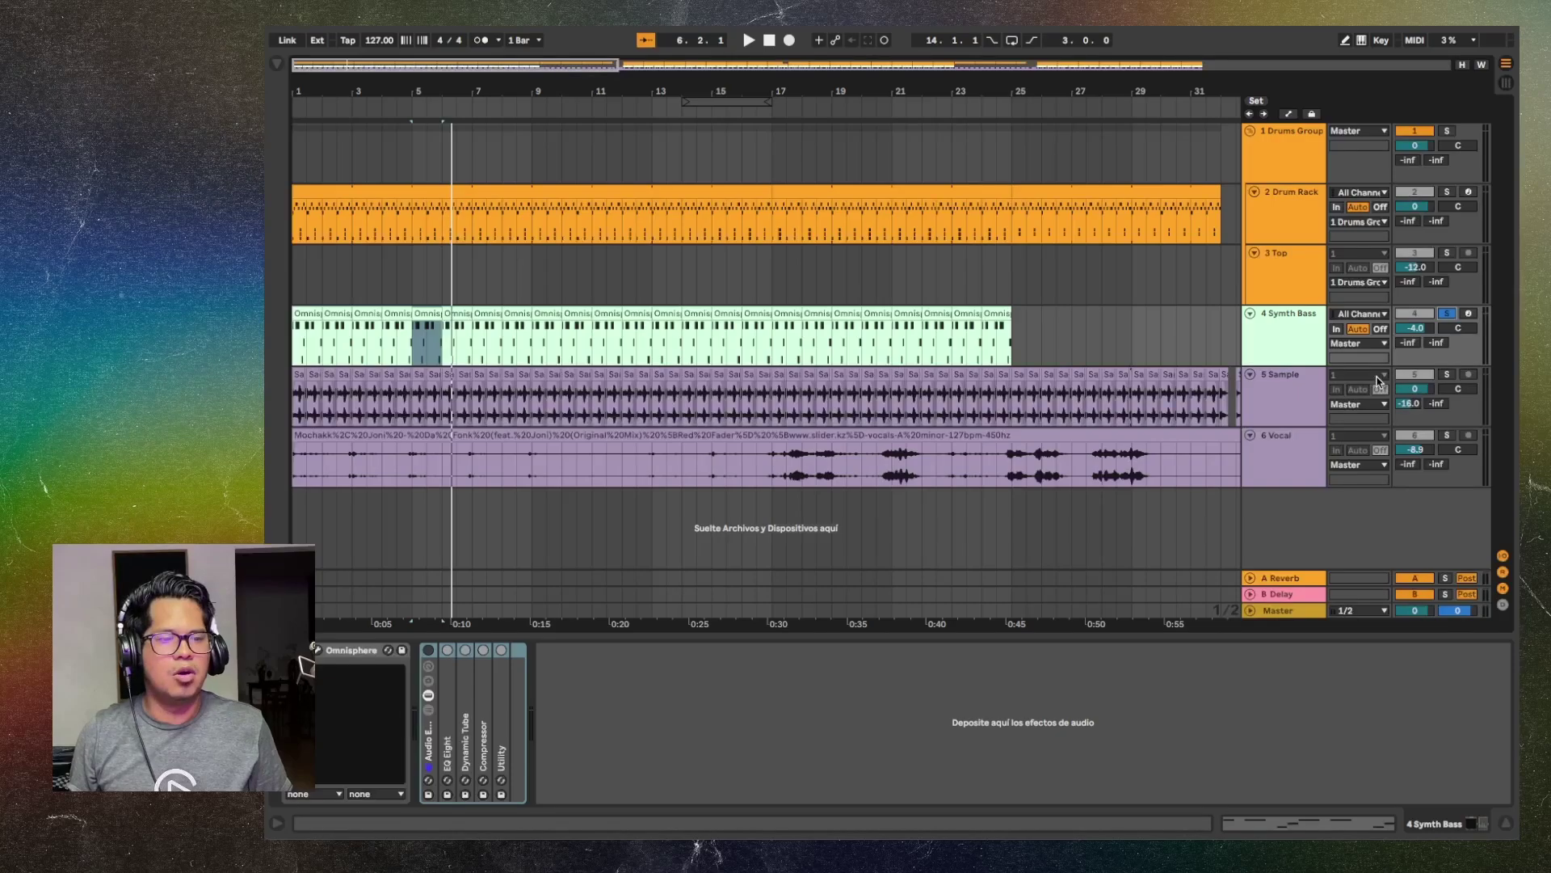
Display the Sample track's effect devices and examine its chopped clips around the break at bar 32
left_click(1279, 394)
scroll(716, 423, "up", 1)
scroll(715, 423, "down", 5)
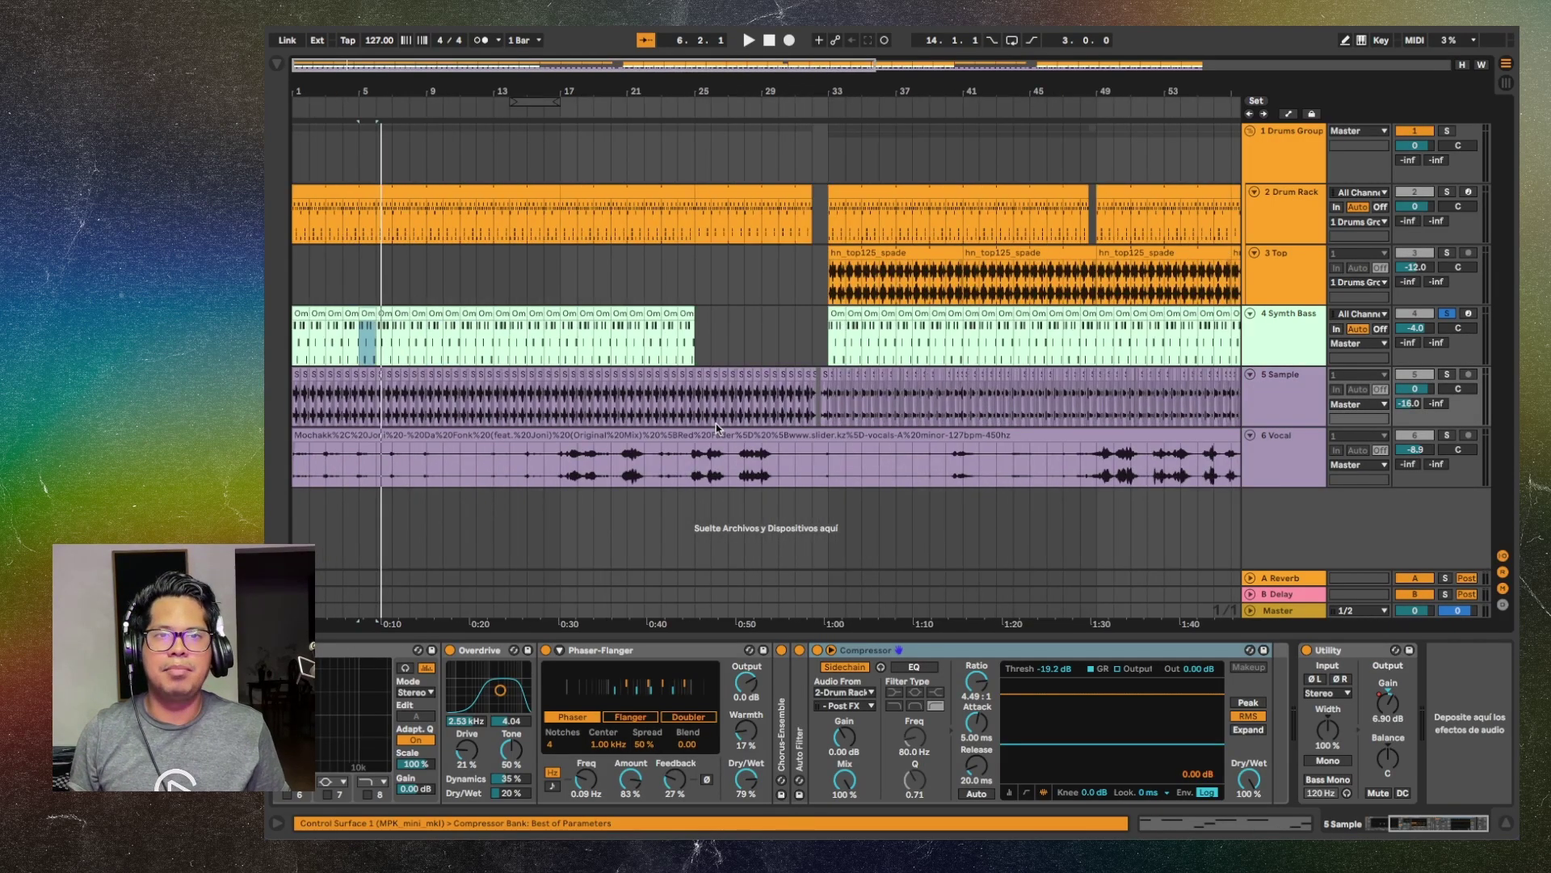
scroll(803, 397, "up", 5)
scroll(803, 397, "up", 4)
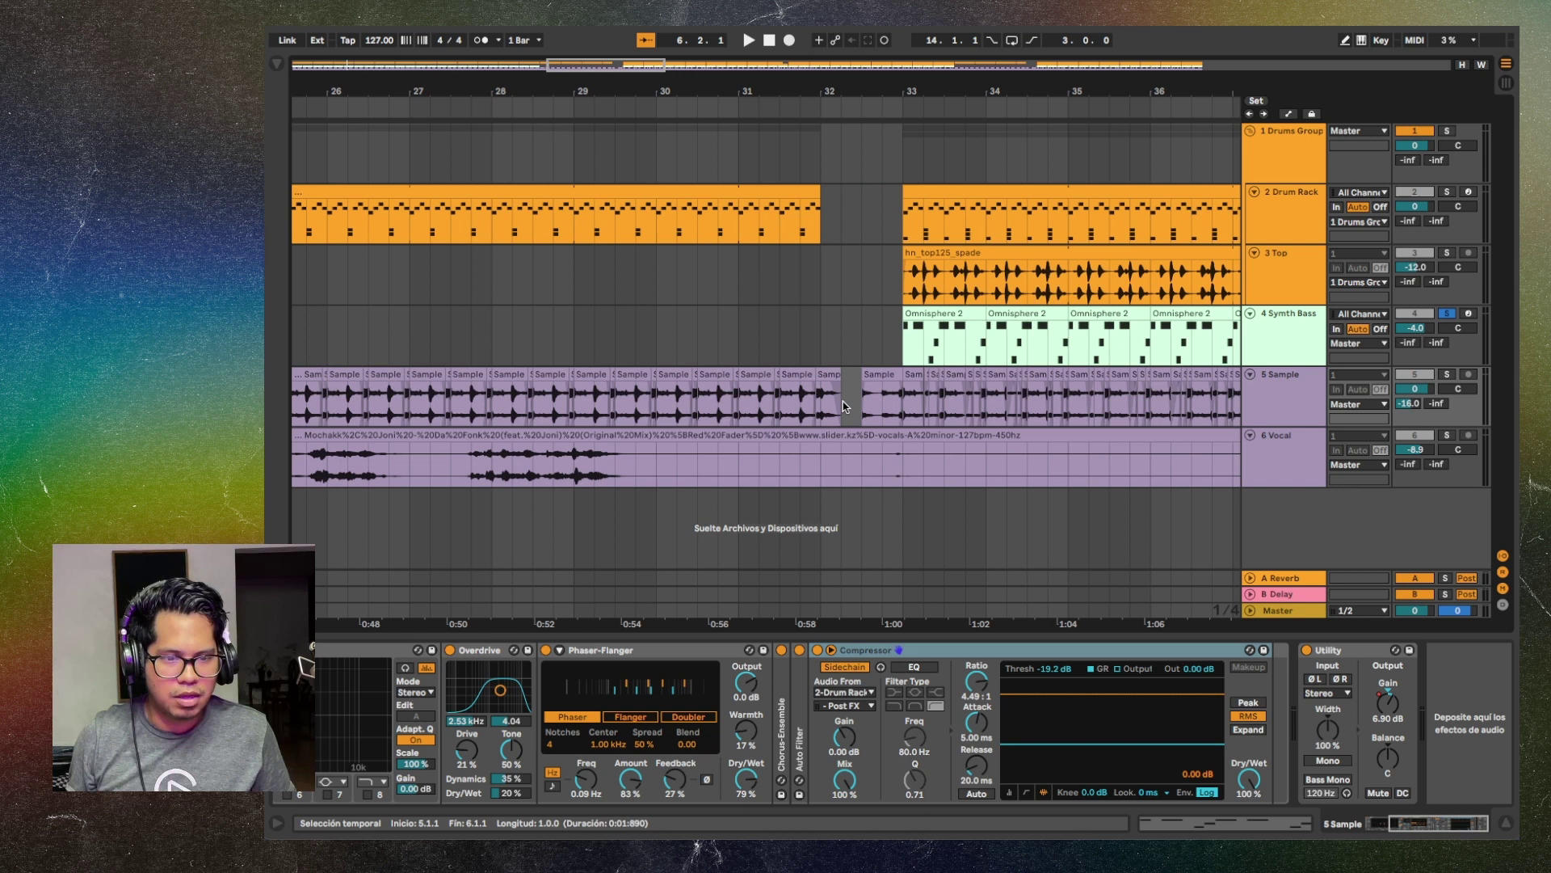
left_click(750, 373)
scroll(752, 374, "down", 10)
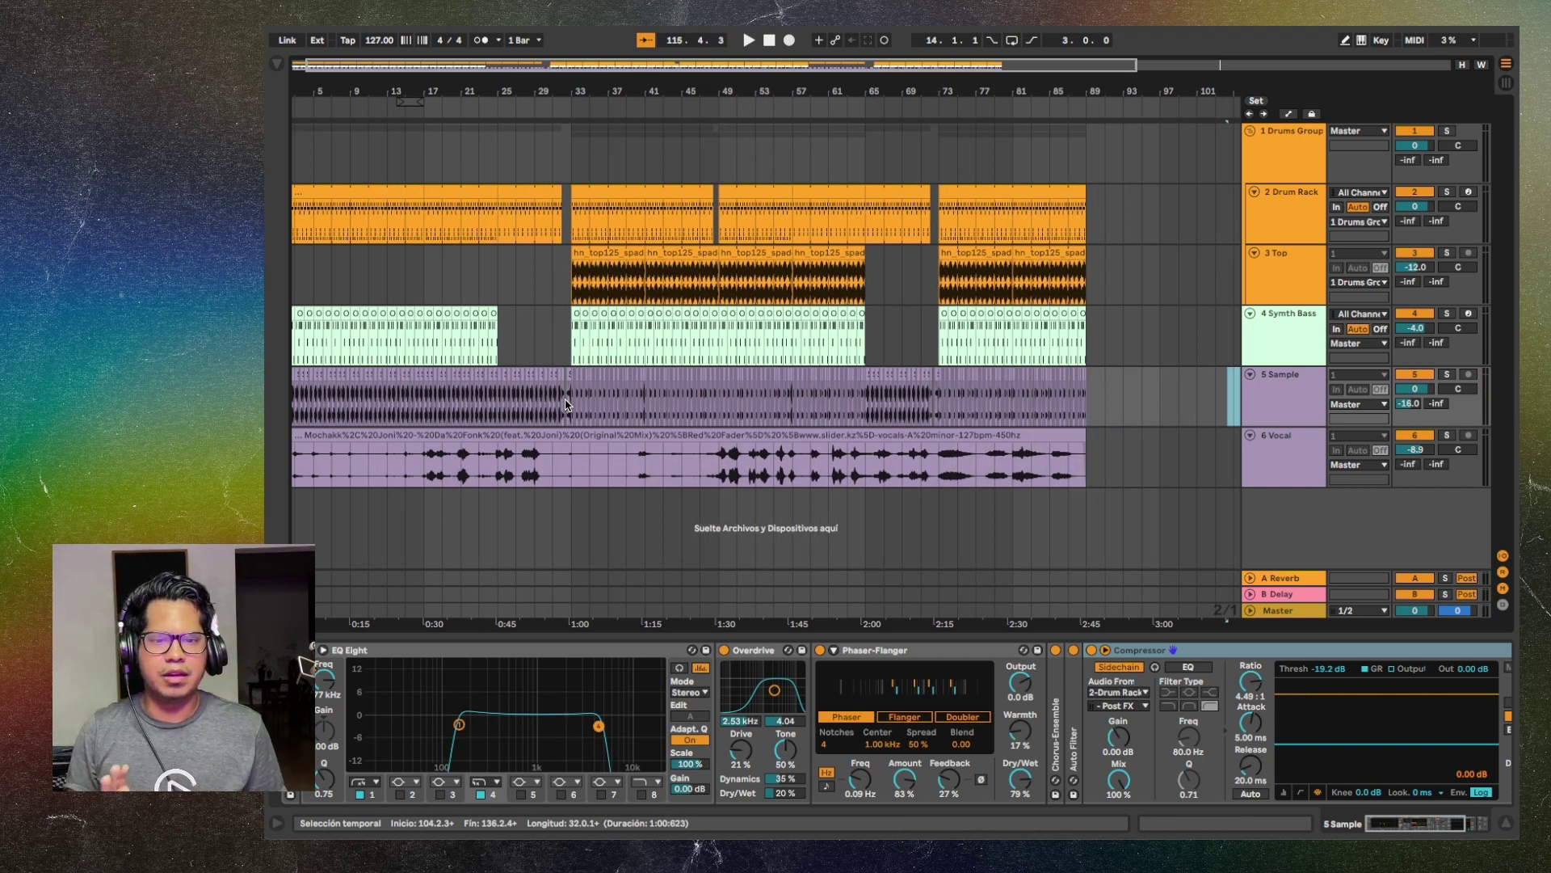
Turn off the Sample track's effects and play the track soloed from bar 17
scroll(566, 404, "up", 3)
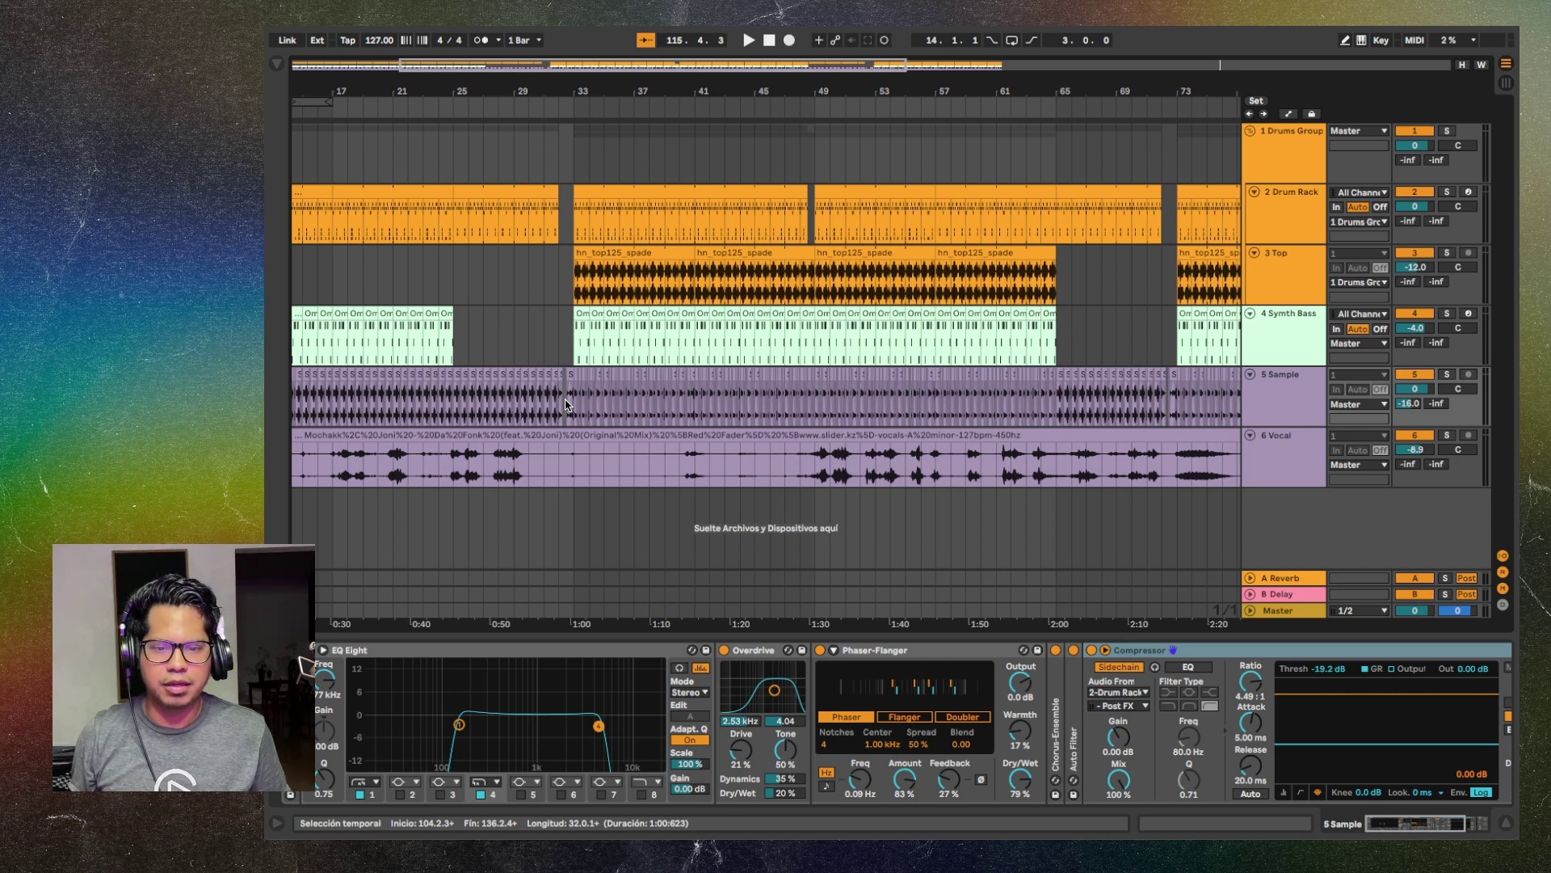
scroll(566, 404, "up", 5)
scroll(491, 428, "left", 10)
left_click(425, 403)
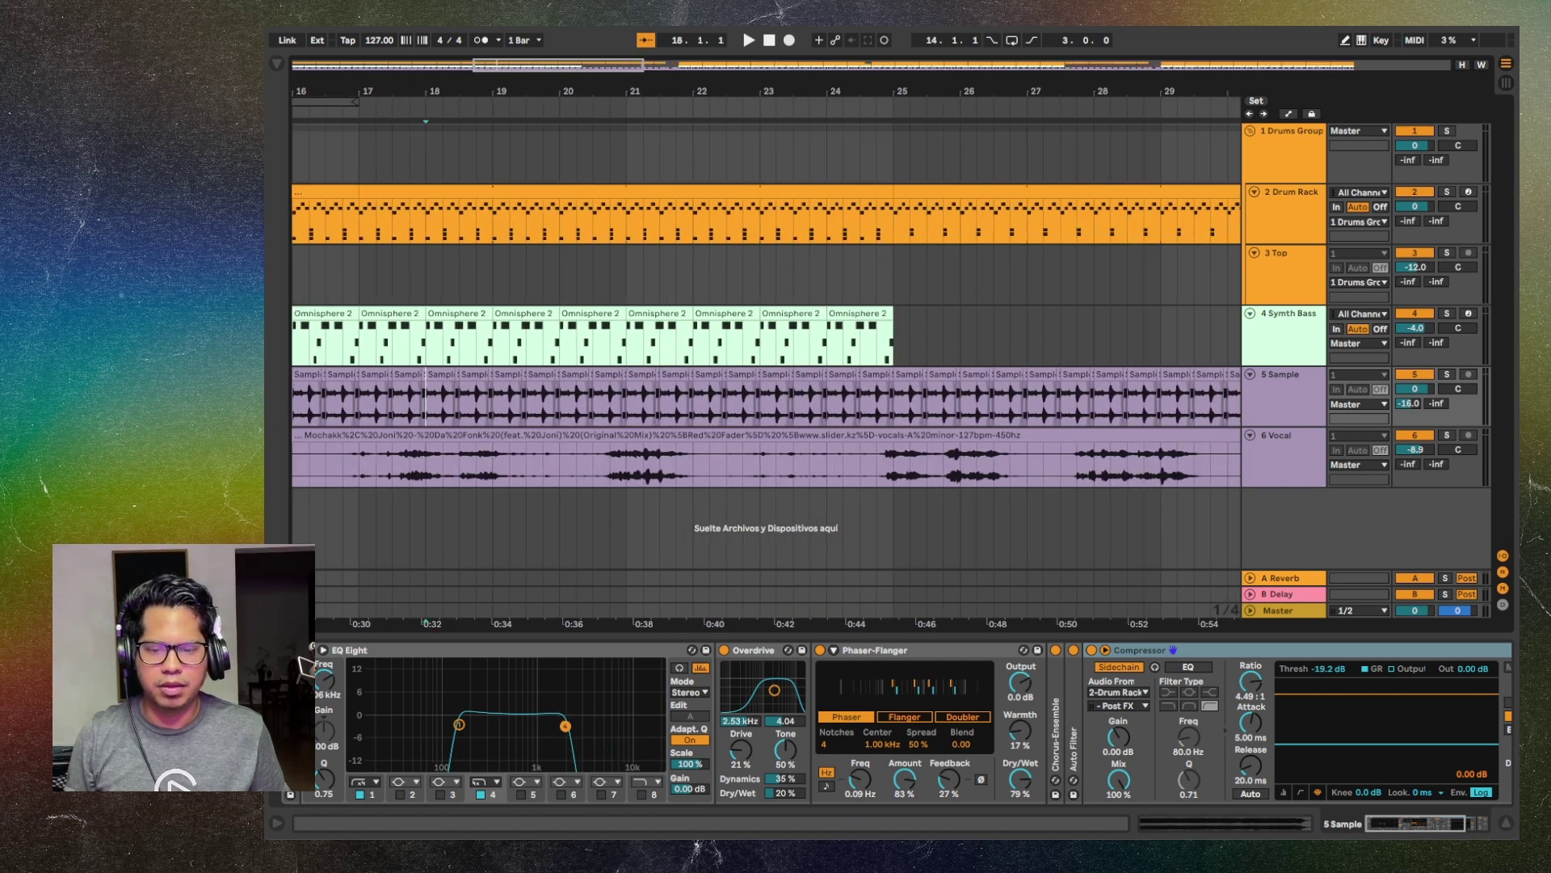
left_click(290, 649)
left_click(361, 398)
left_click(1447, 374)
key("space")
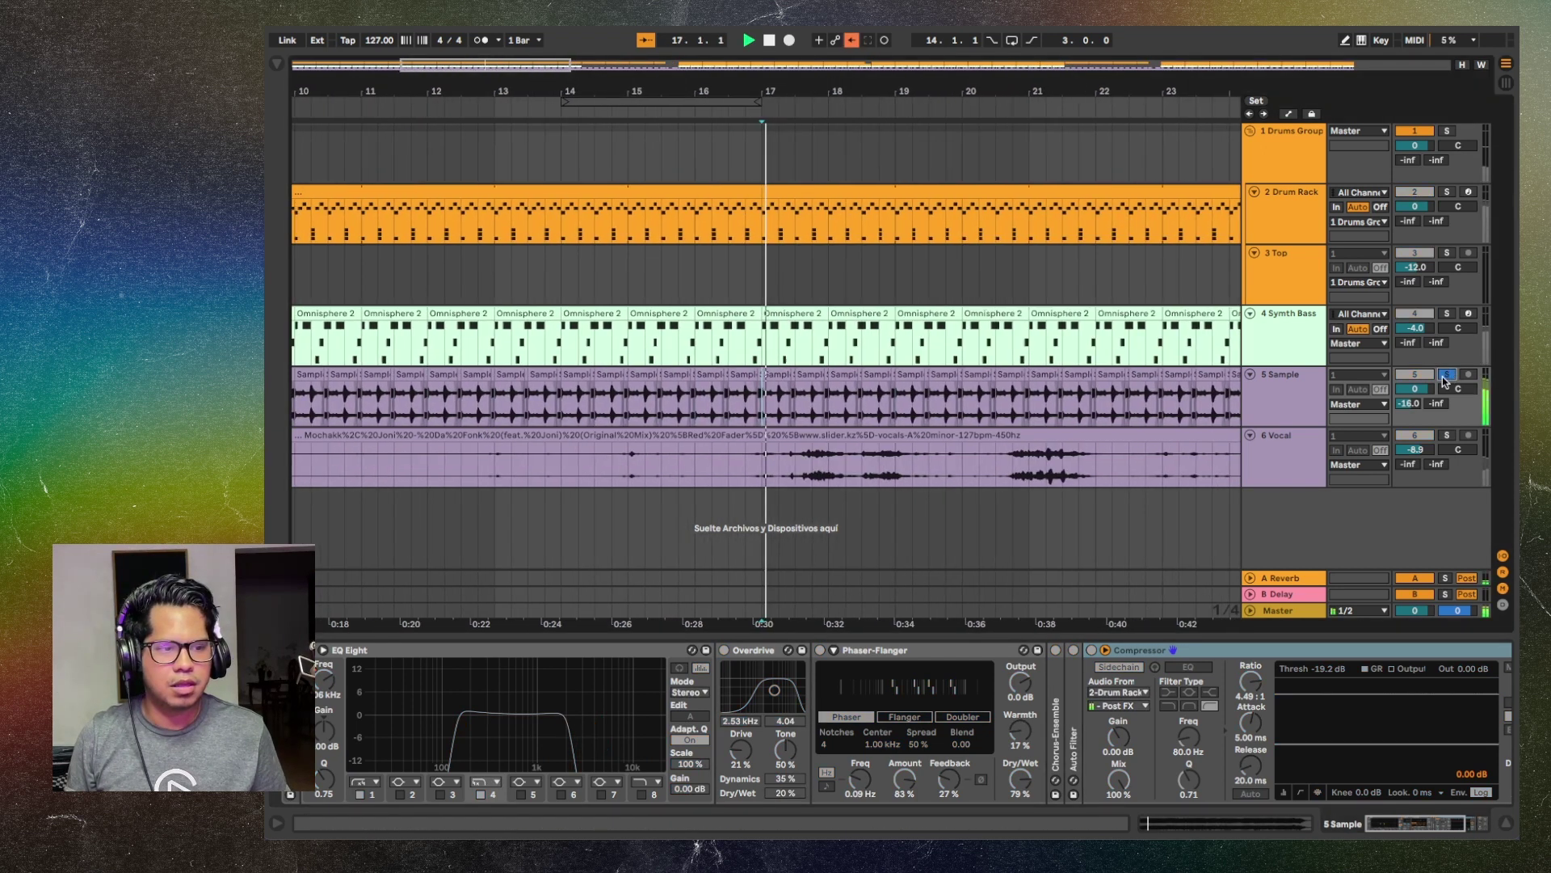
scroll(837, 393, "down", 3)
scroll(838, 393, "up", 3)
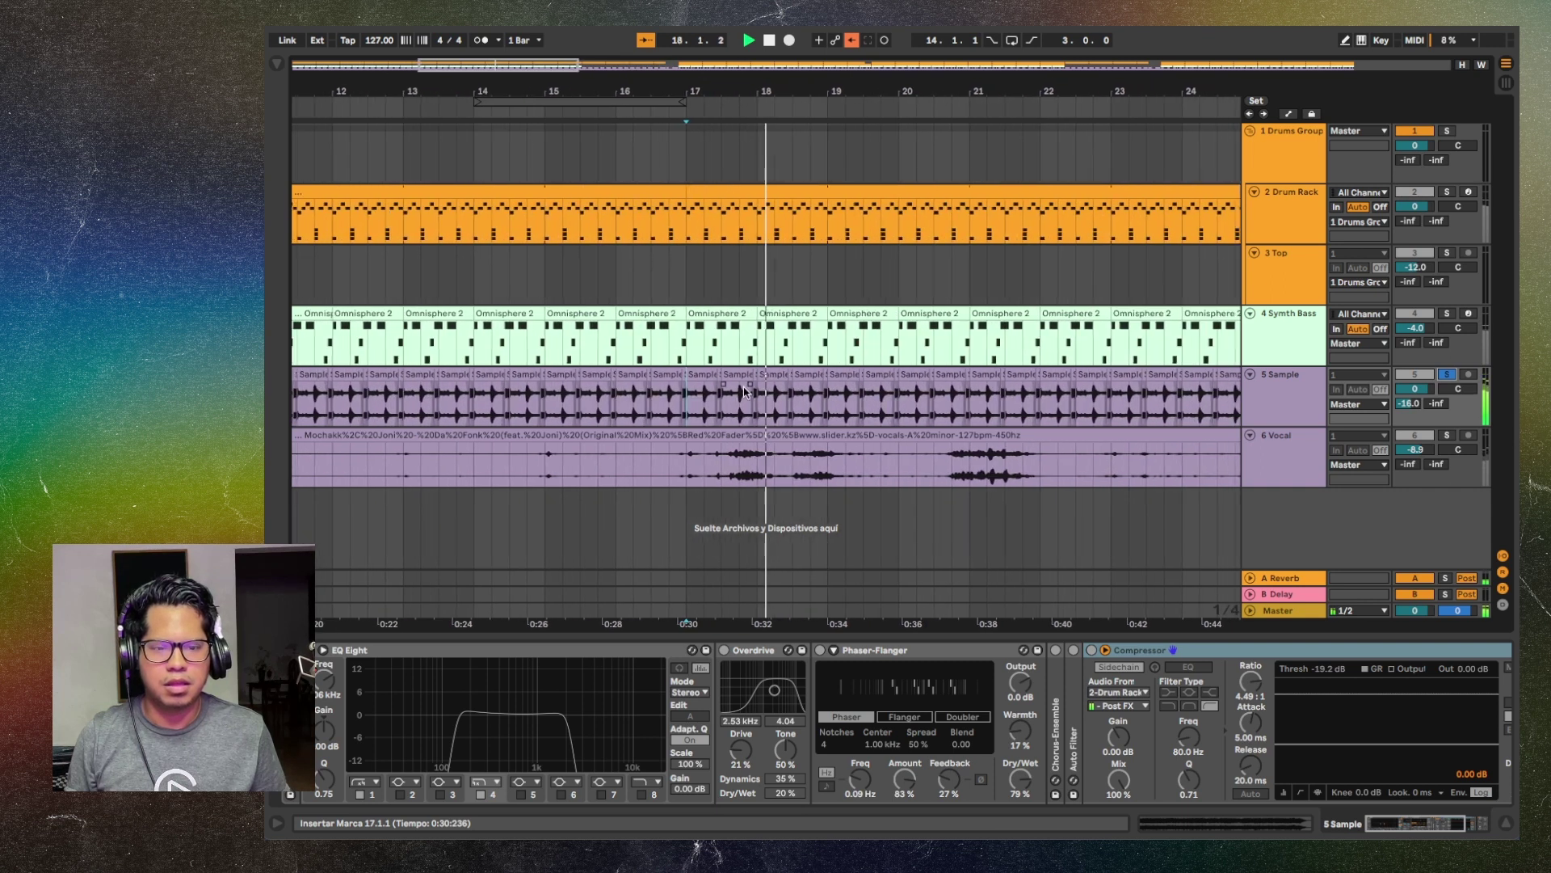
key("space")
Examine the source waveform of the Sample clip at bar 17.3, and play the soloed track from that clip
double_click(736, 374)
scroll(729, 633, "down", 8)
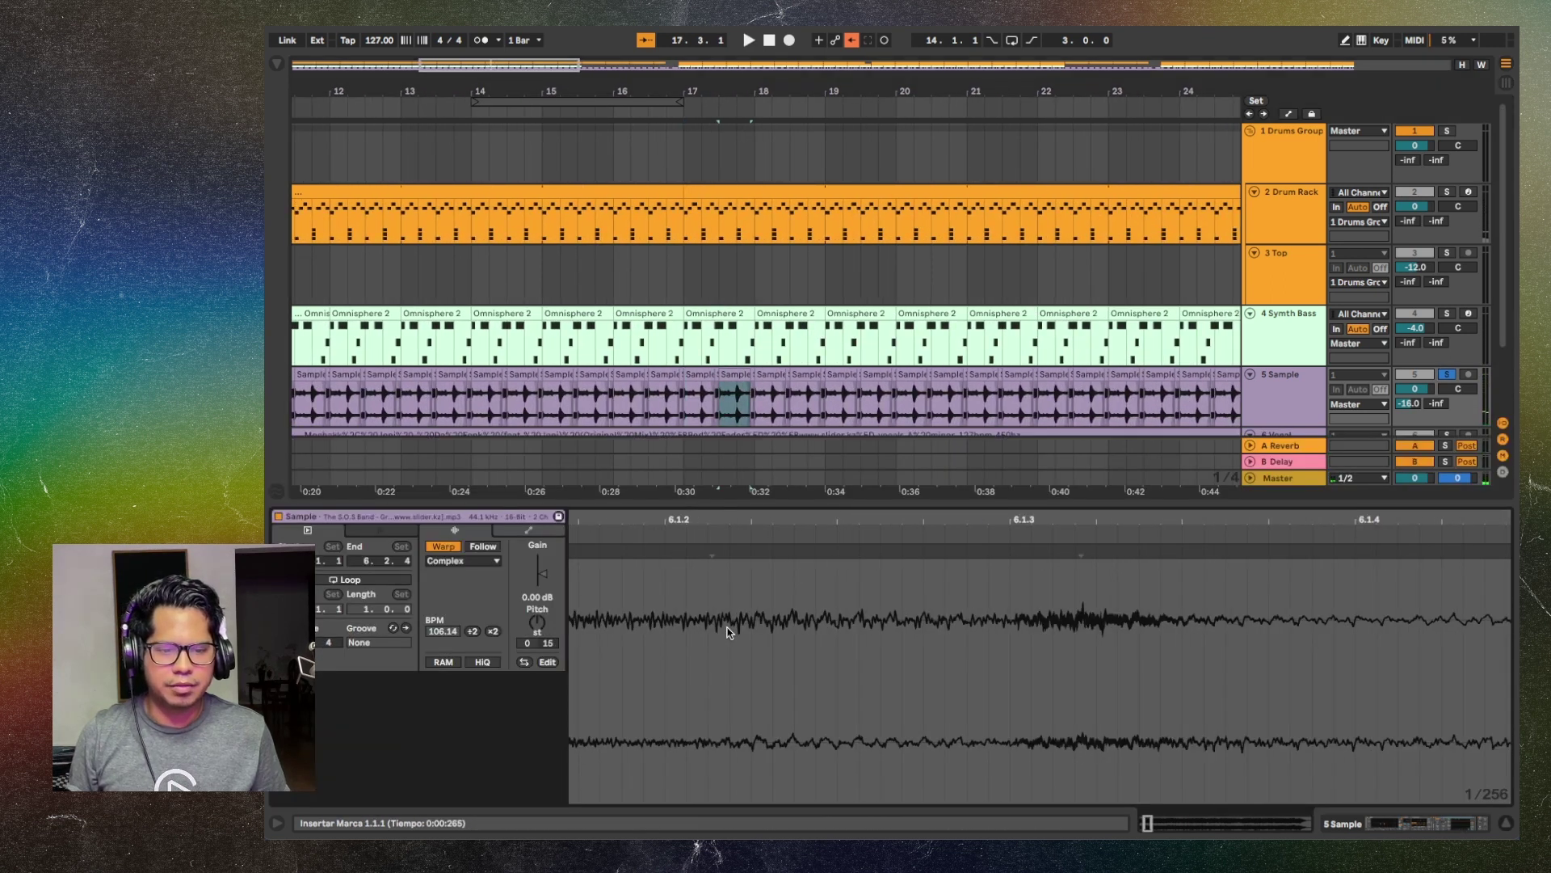
scroll(719, 639, "down", 4)
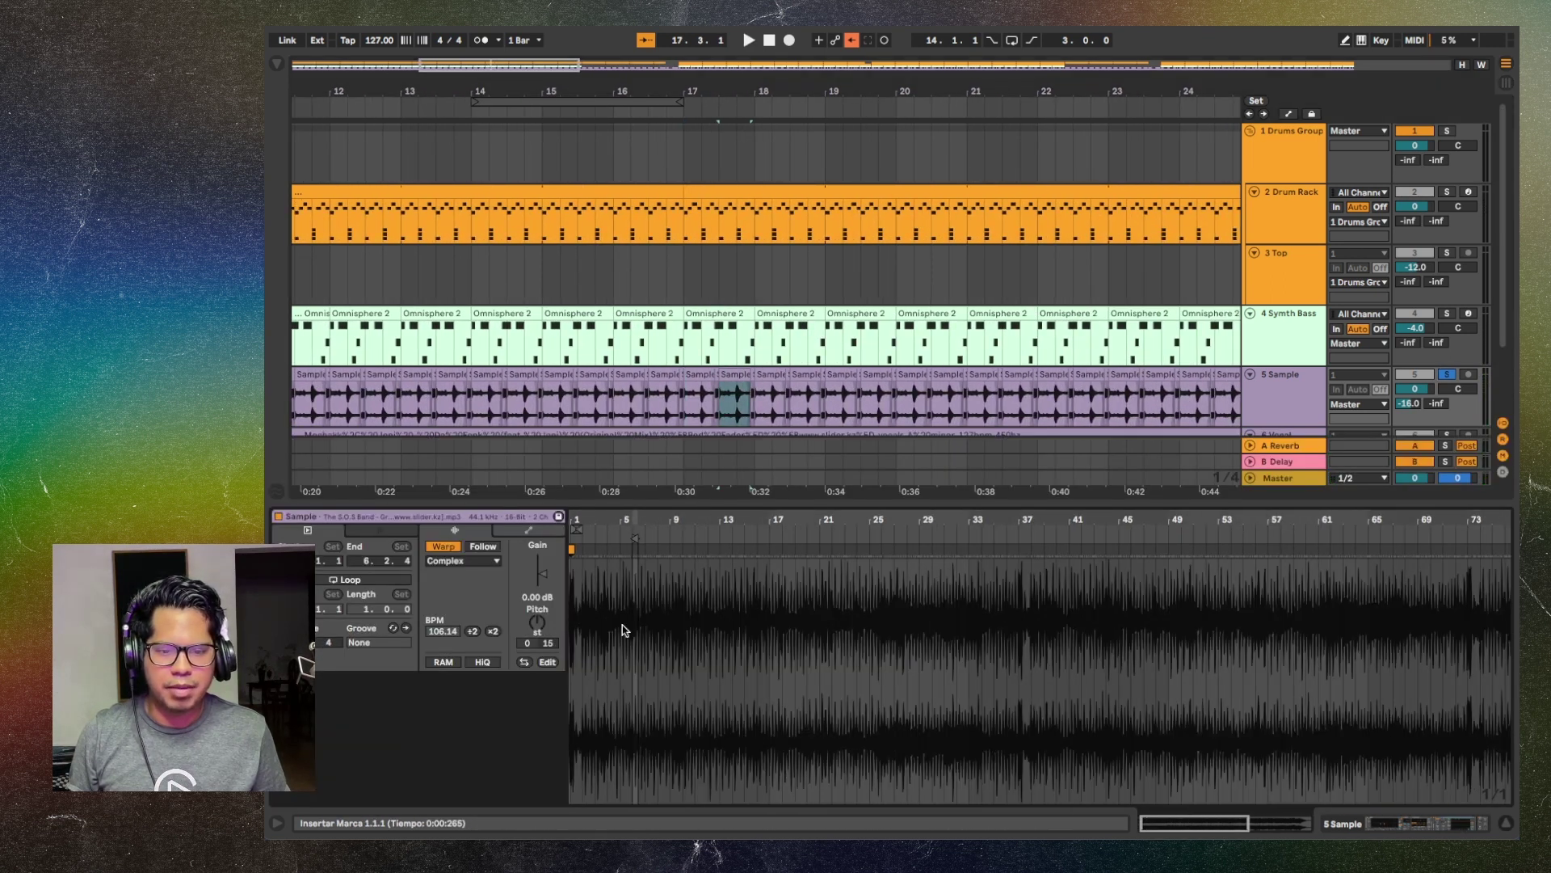
scroll(606, 630, "up", 4)
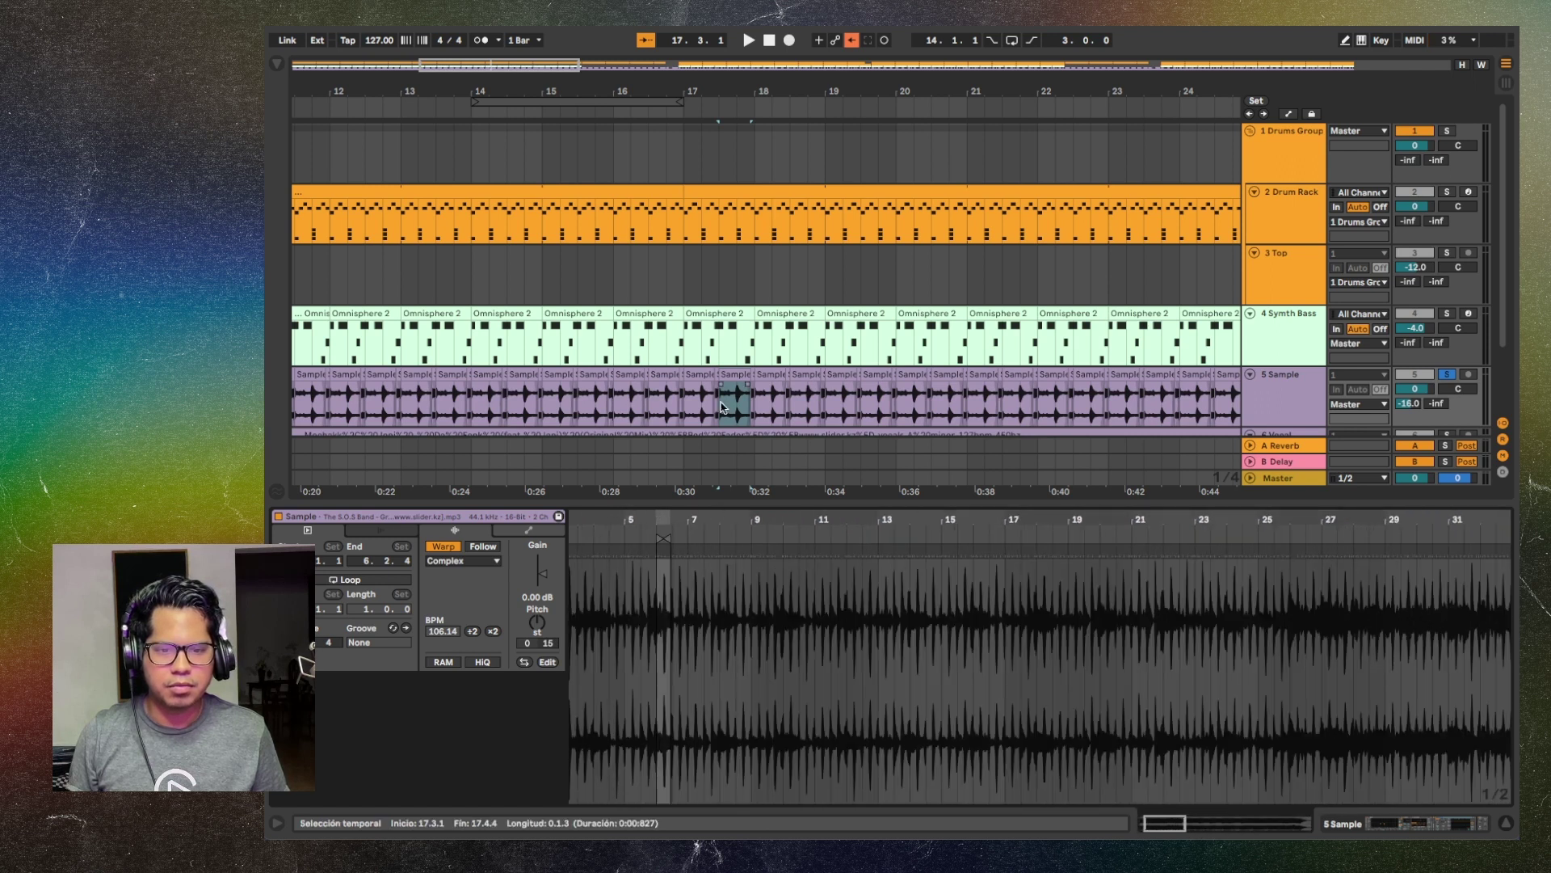
left_click(739, 375)
key("space")
scroll(744, 421, "up", 4)
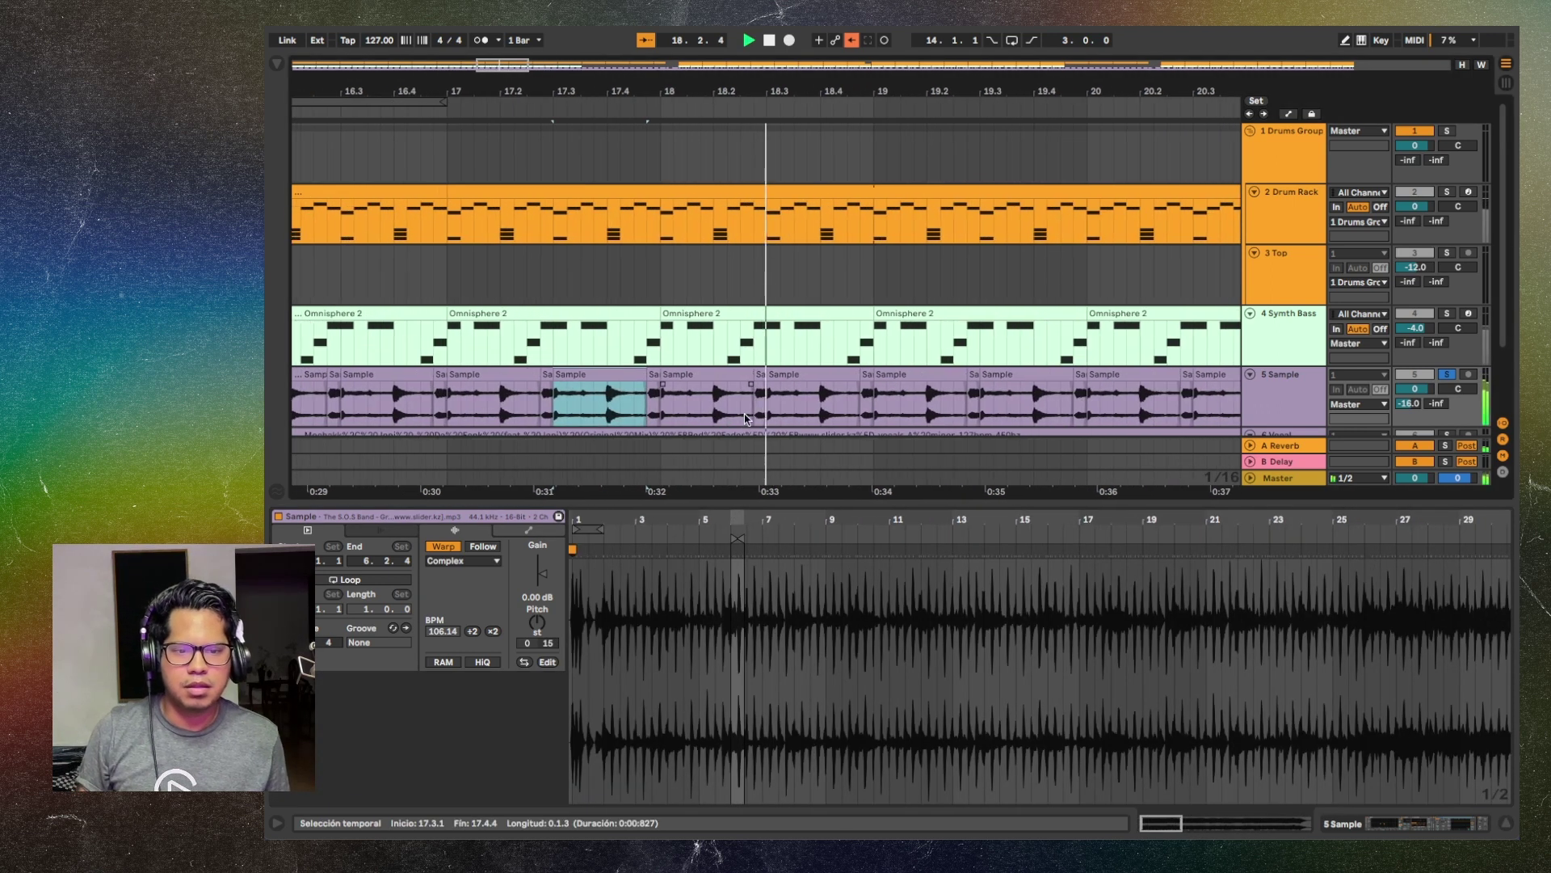
Stop playback and examine the source waveform of the short Sample clip starting at bar 18.2.4
key("space")
left_click(731, 396)
scroll(860, 694, "up", 6)
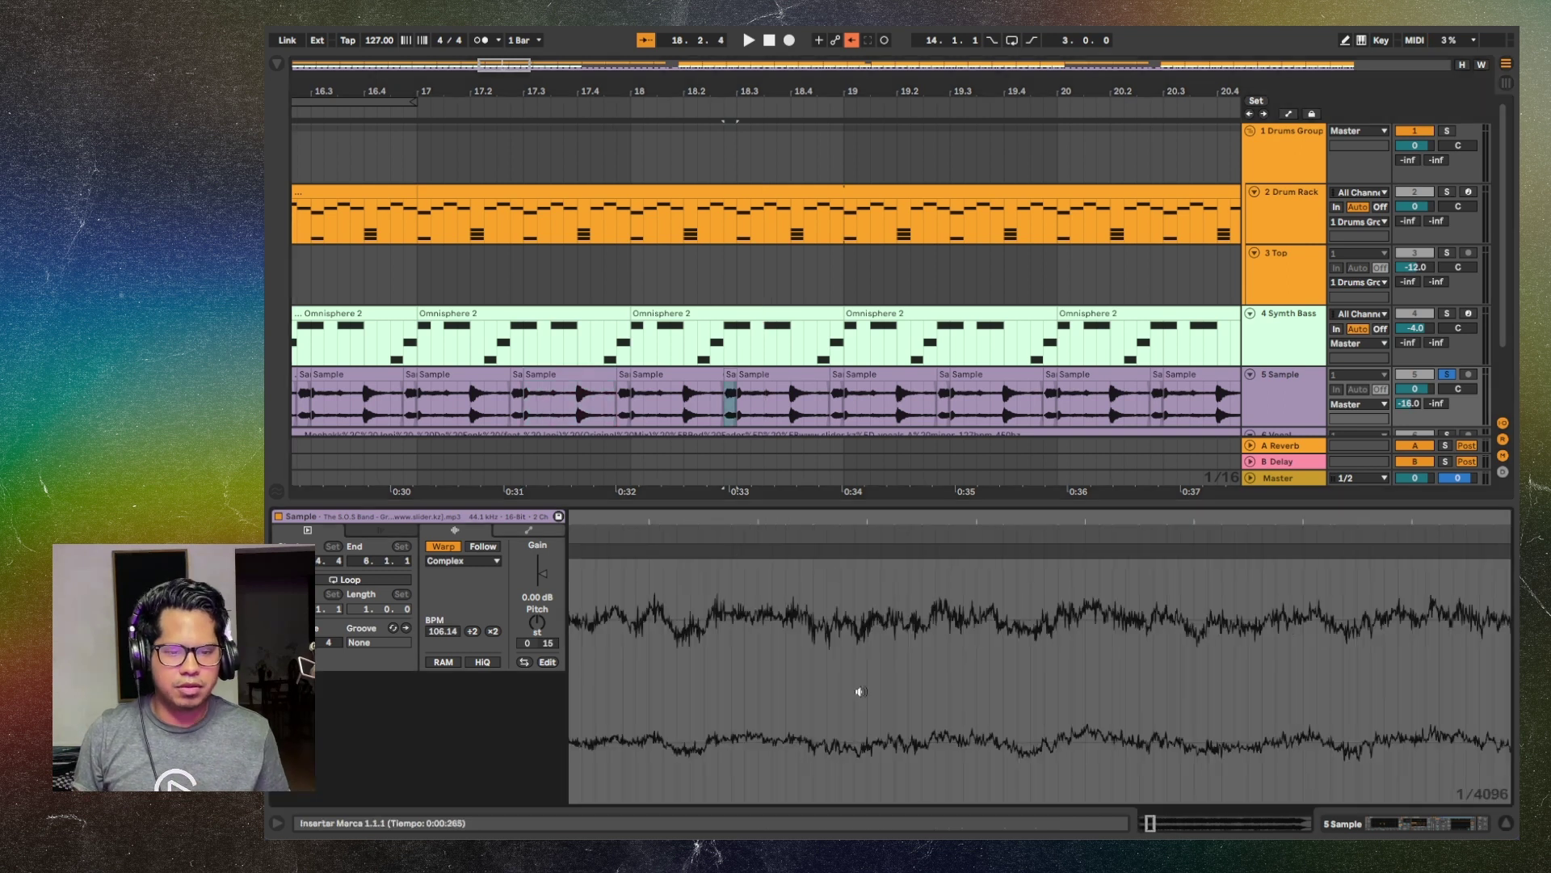
scroll(860, 693, "down", 8)
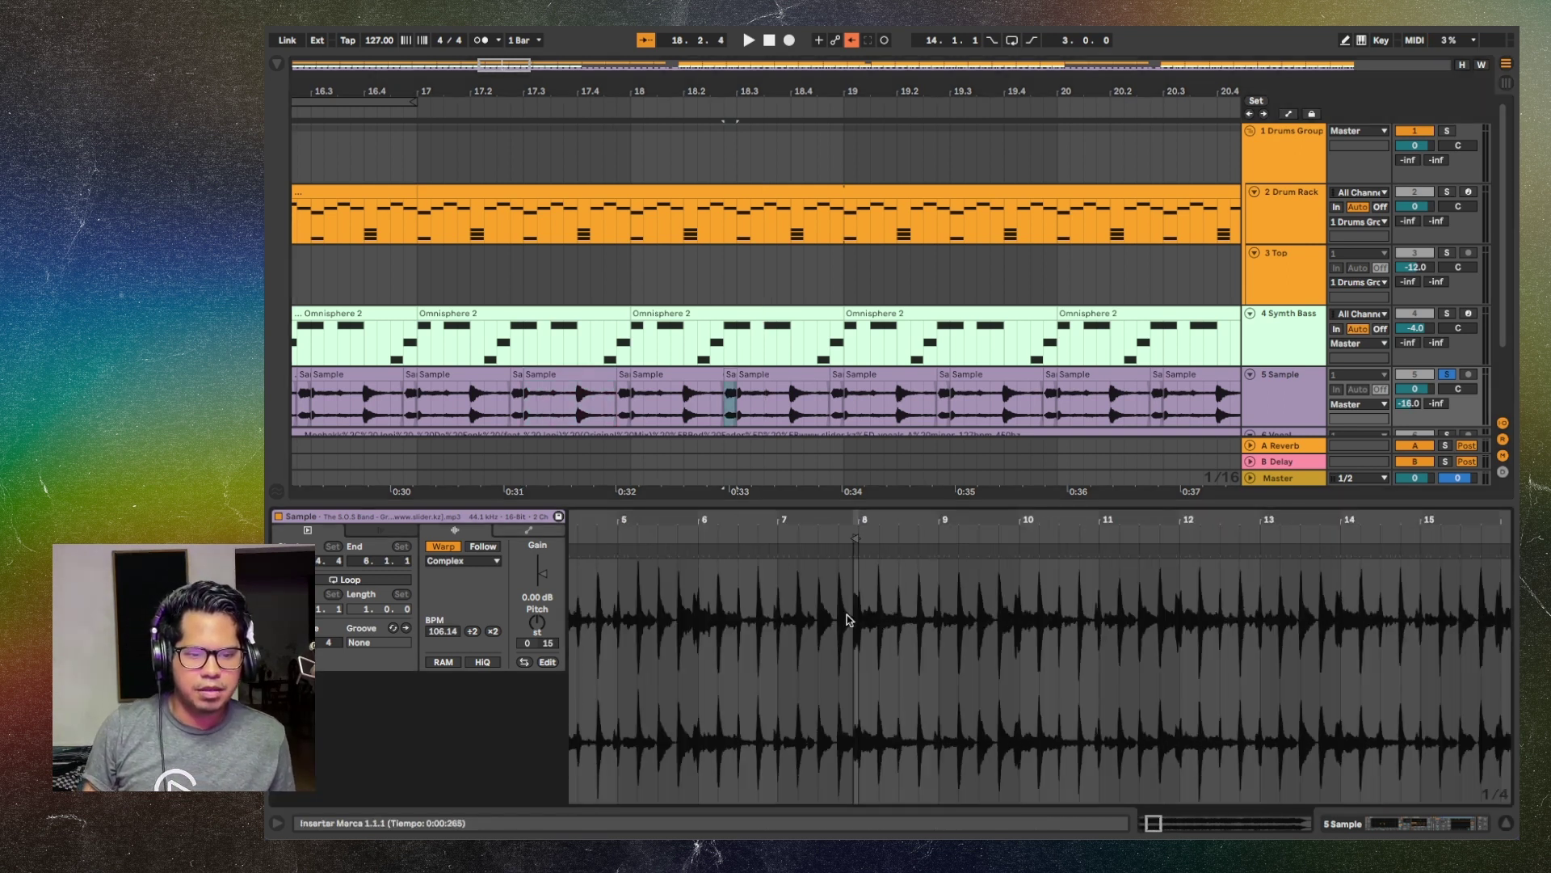
Audition the longer Sample clip at bar 18.1.1 and the short slice at 18.2.4 separately to compare the chops
key("space")
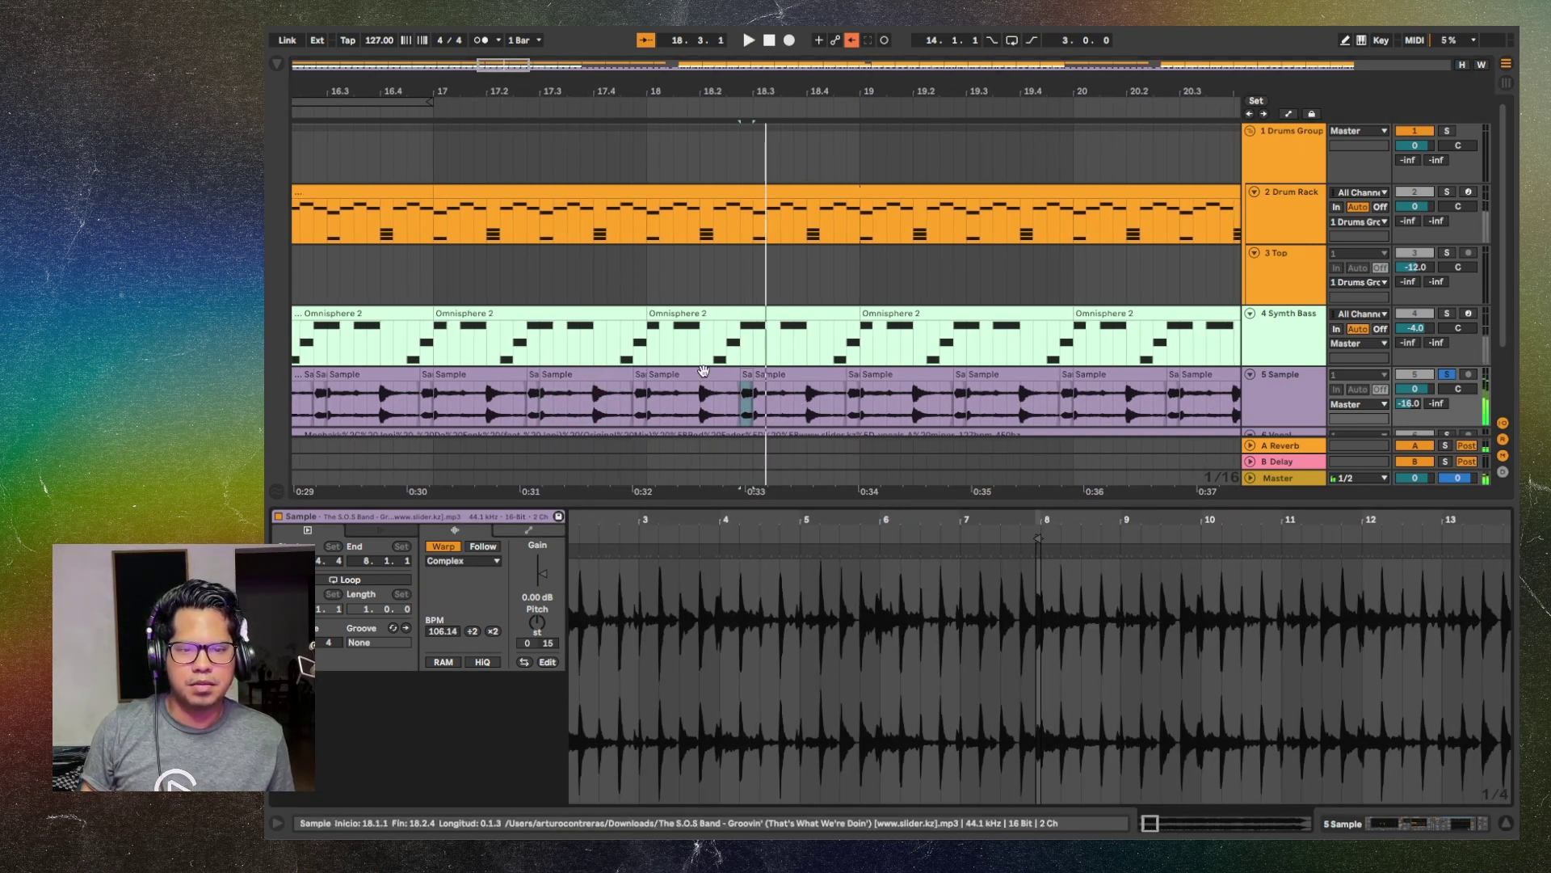
left_click(703, 371)
key("space")
left_click(753, 375)
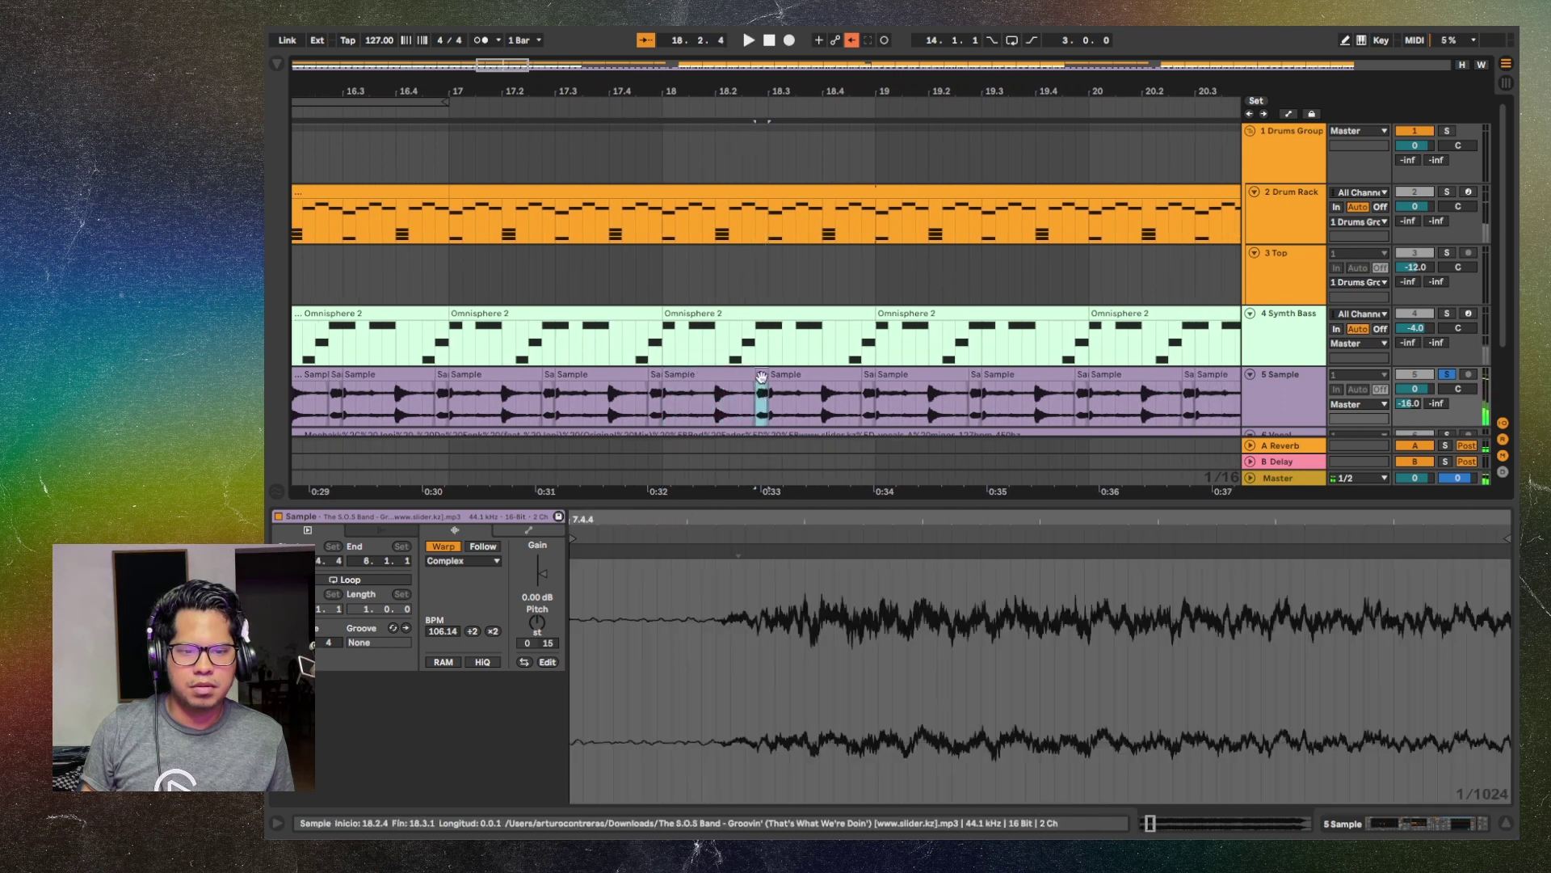
key("space")
key("space")
key("space")
key("space")
key("space")
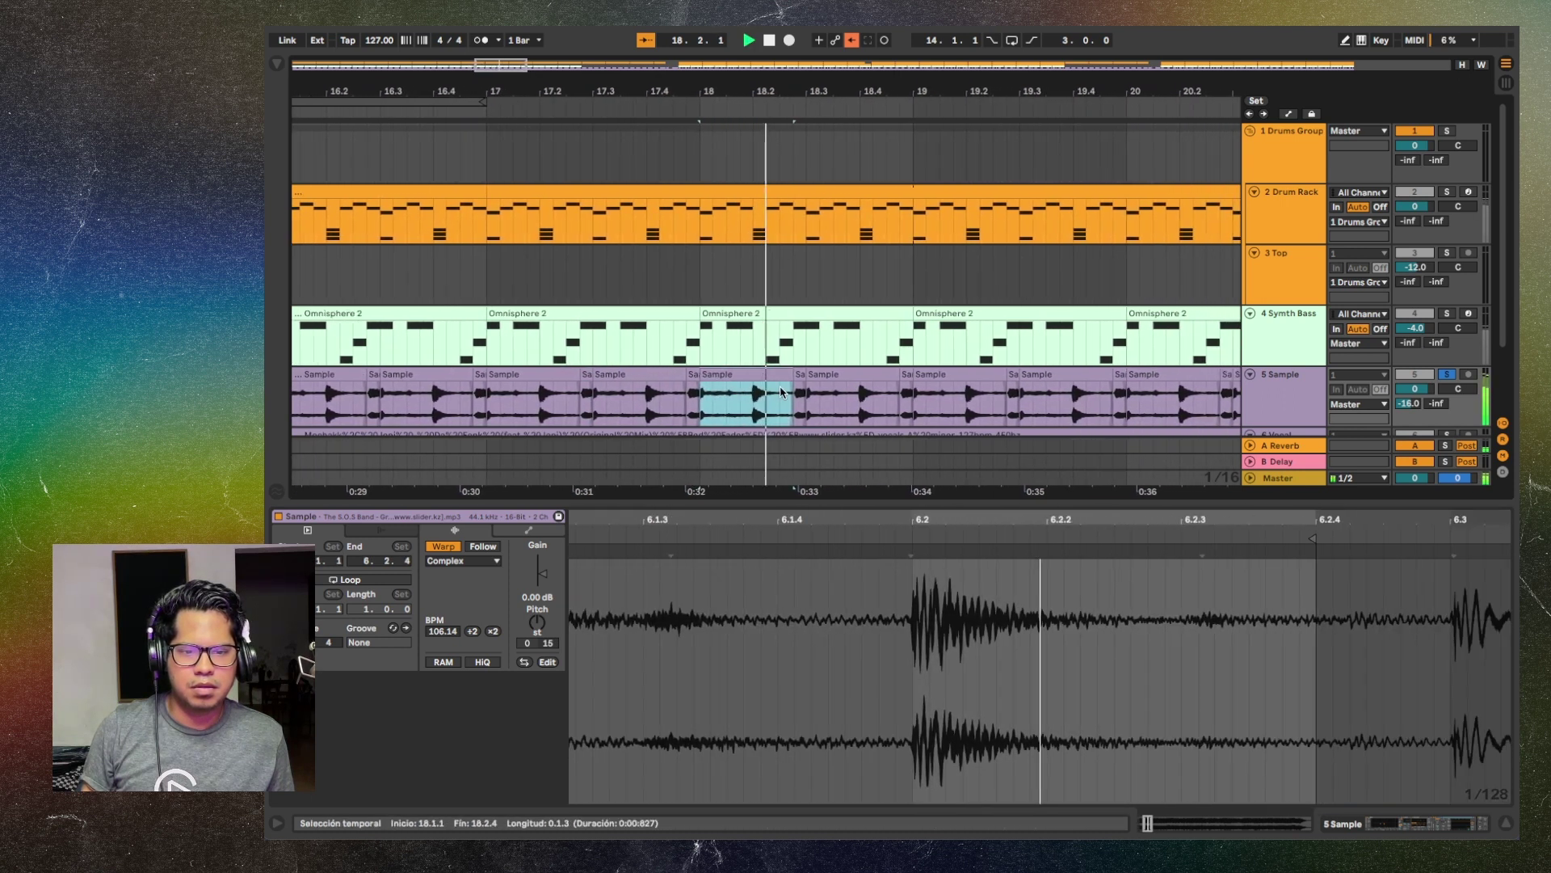
scroll(786, 377, "down", 3)
key("space")
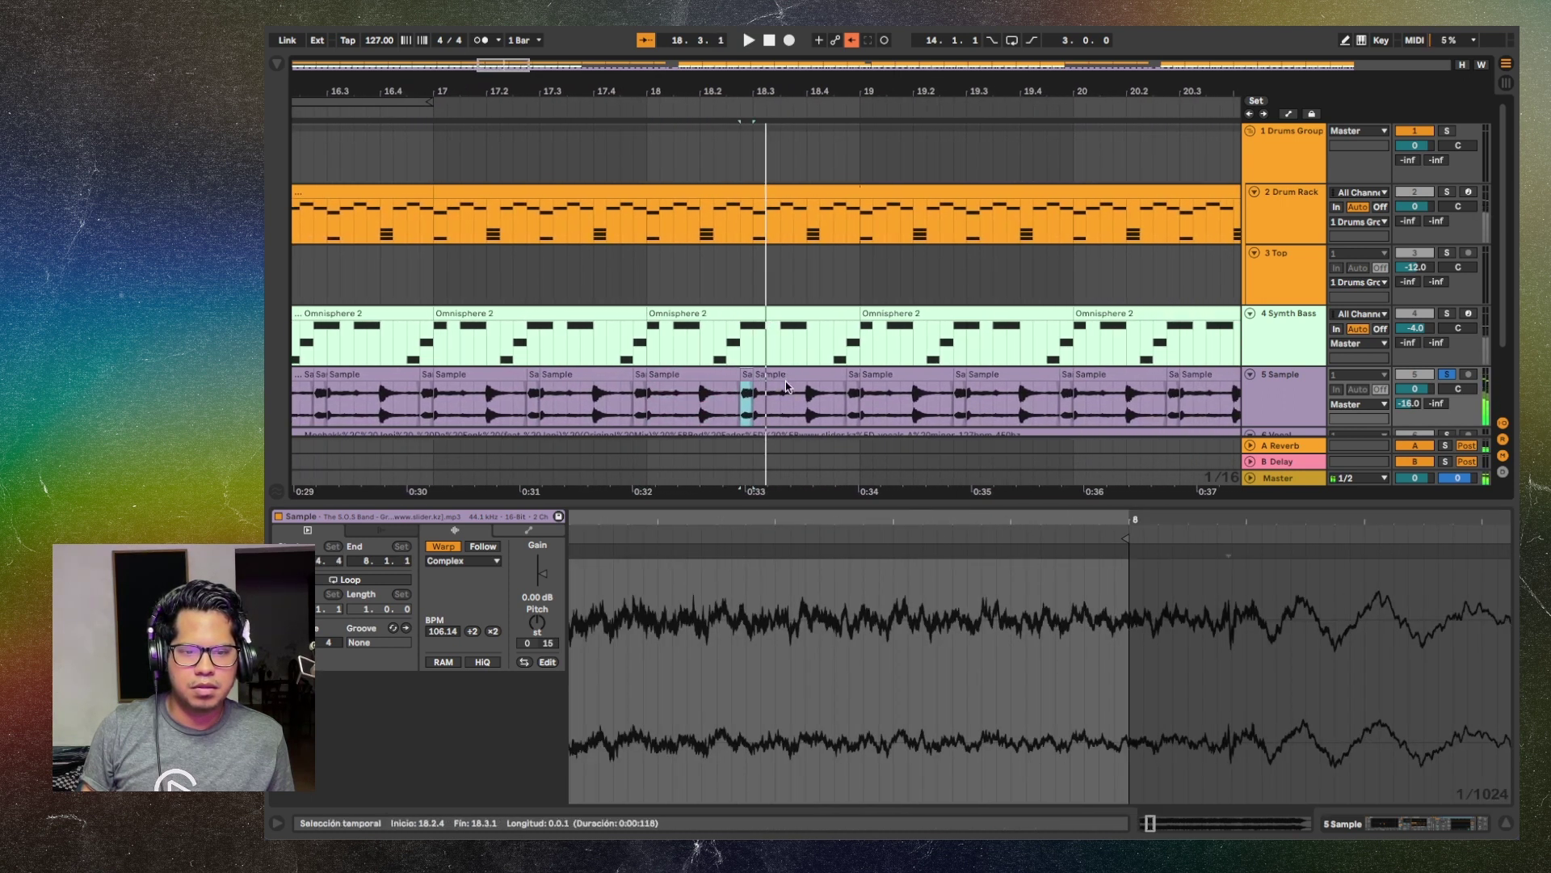
Play the soloed Sample track from around bar 18 to hear the chops in sequence, and stop playback
left_click(731, 400)
key("space")
scroll(732, 402, "down", 3)
scroll(732, 406, "down", 5)
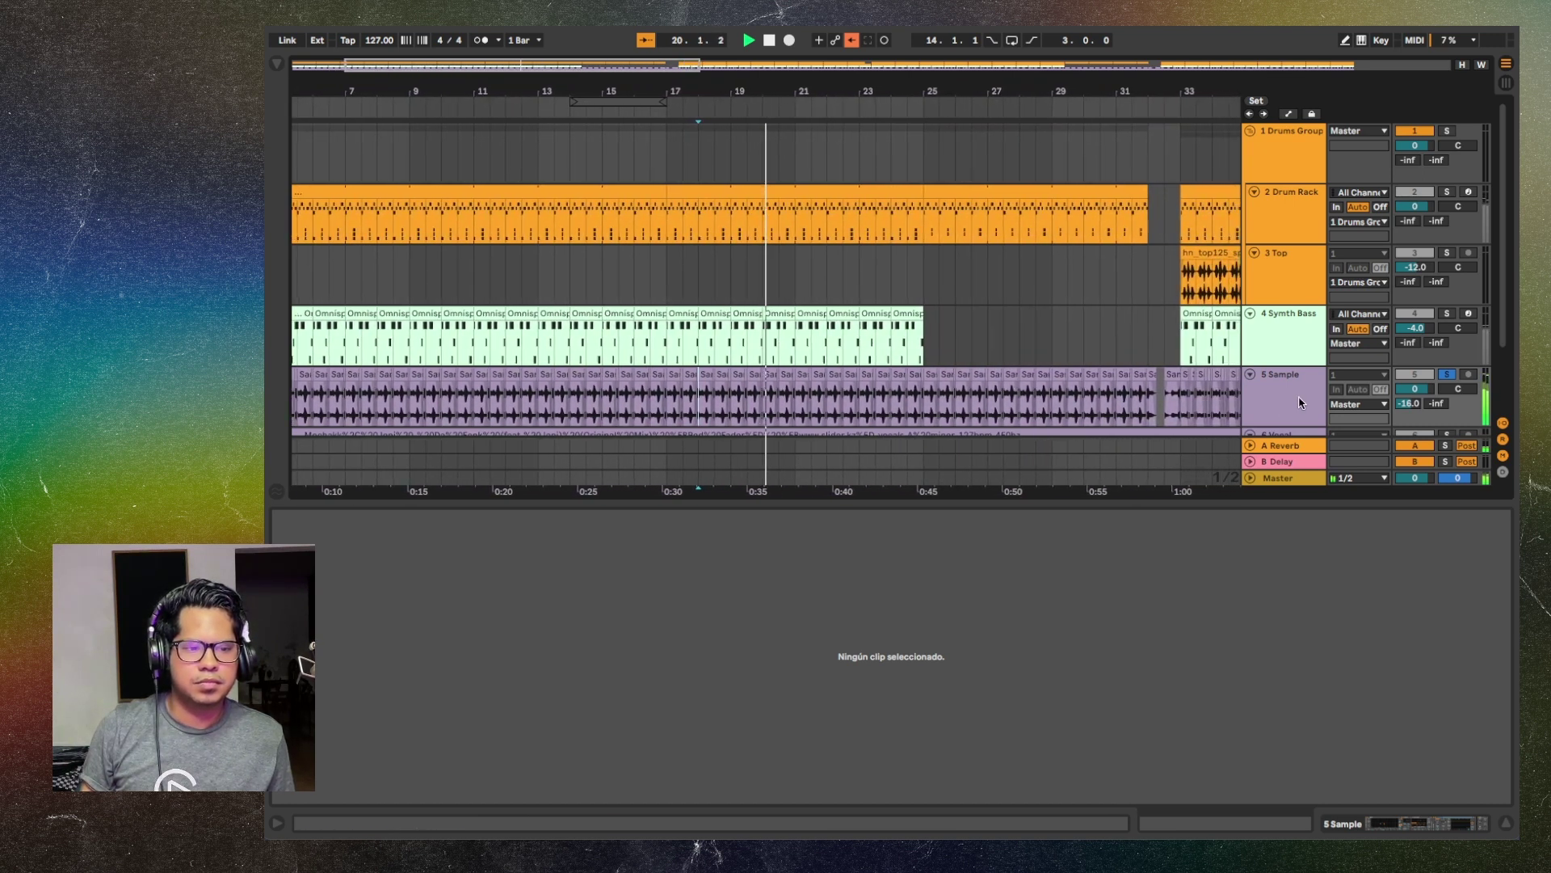
key("space")
Play the Sample clip at bar 32.3.1 that leads out of the break into bar 33, and stop playback
scroll(993, 391, "right", 3)
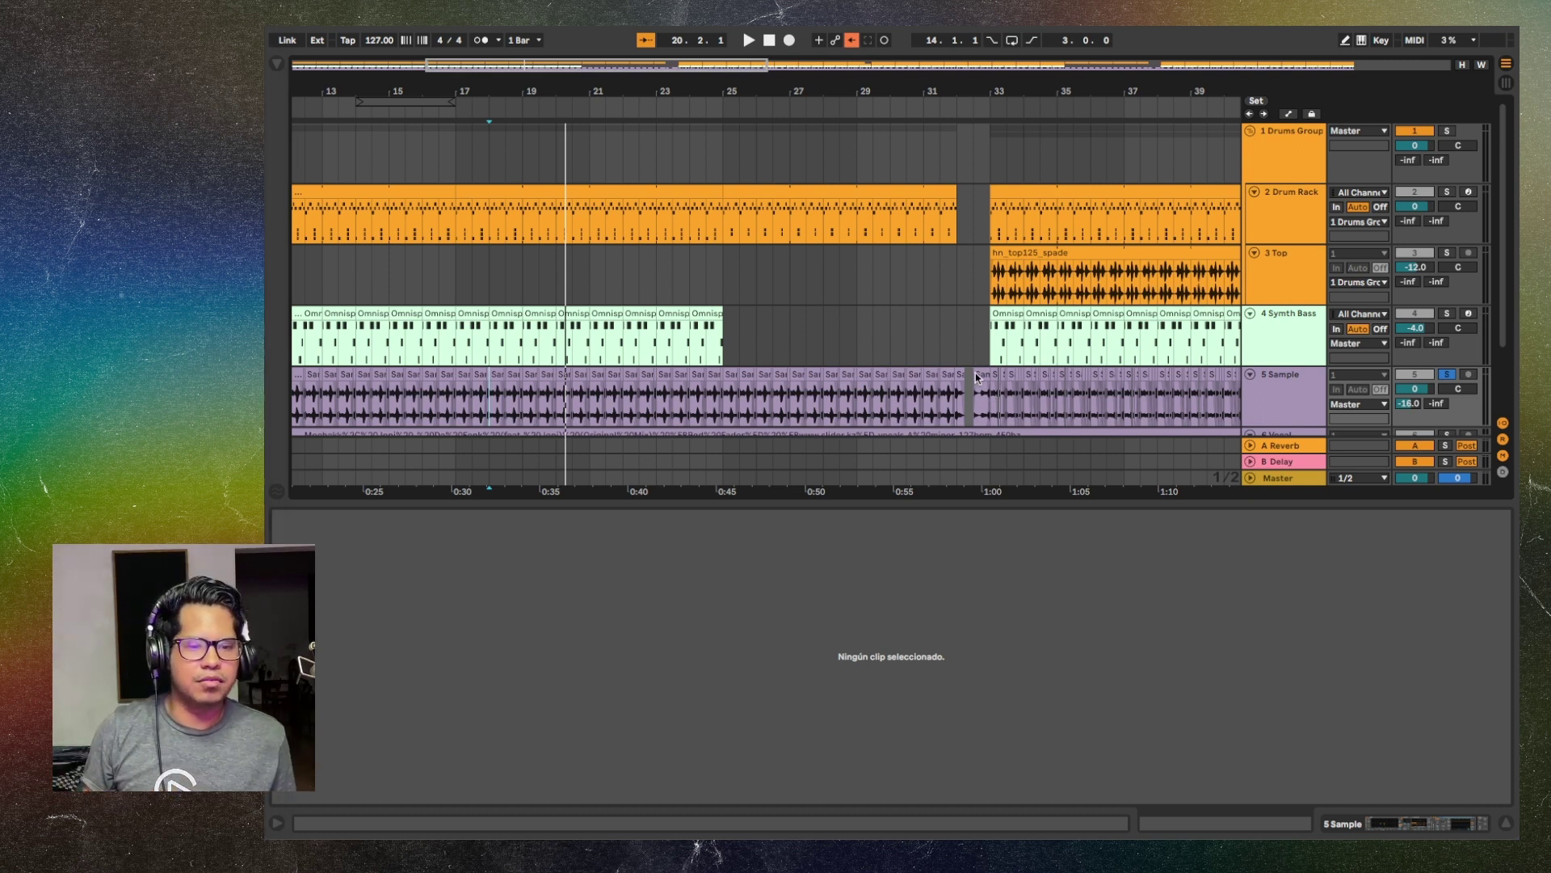
left_click(976, 374)
key("space")
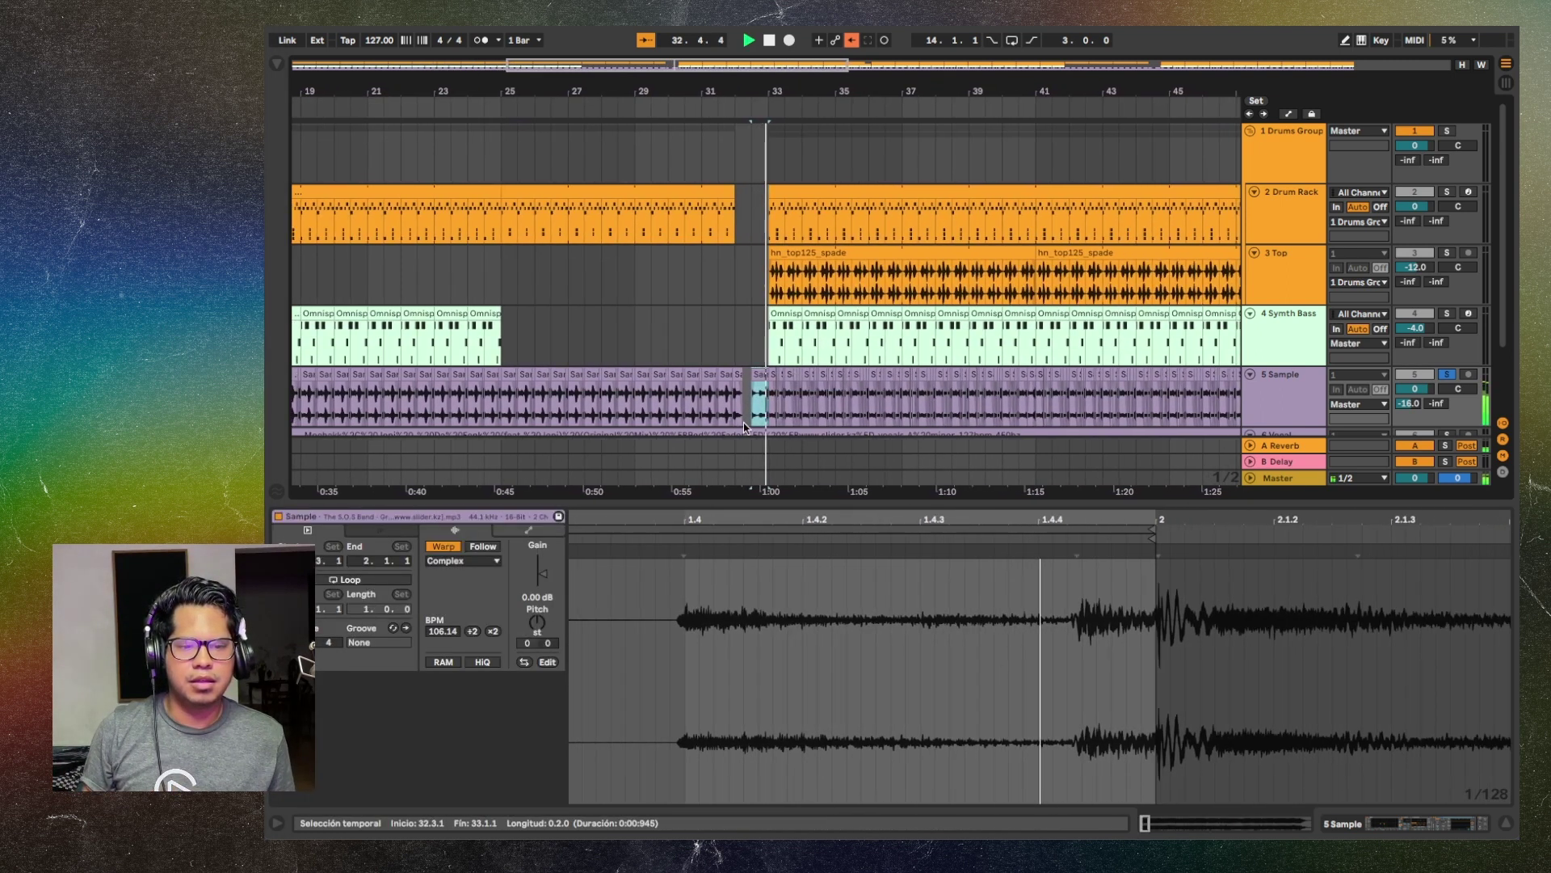
key("space")
key("minus")
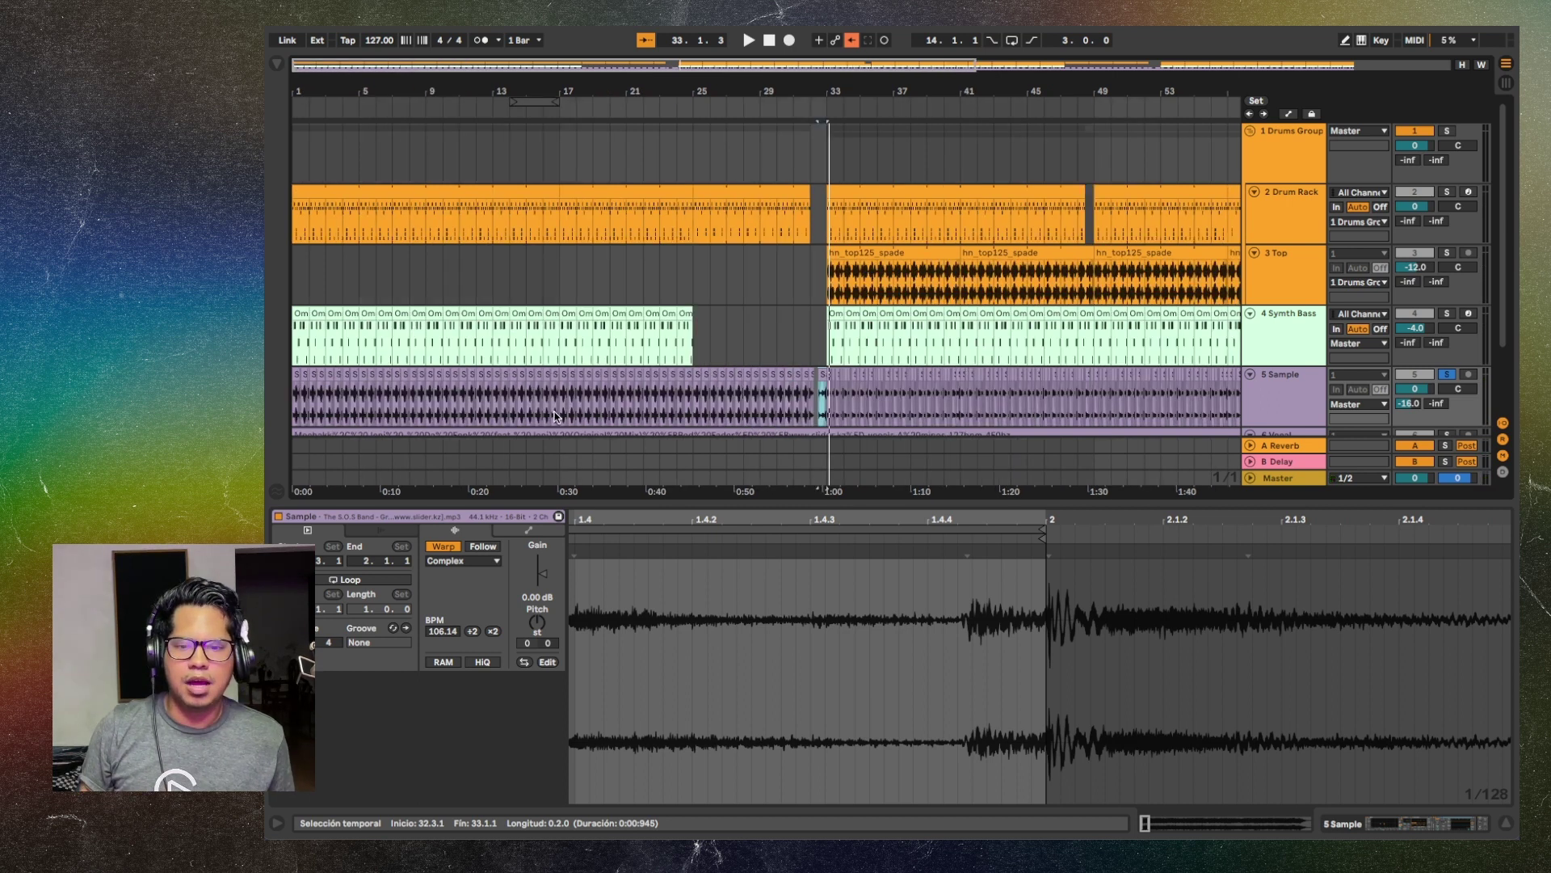
Display the Sample track's effect devices and examine the EQ Eight at the start of the chain
left_click(1290, 402)
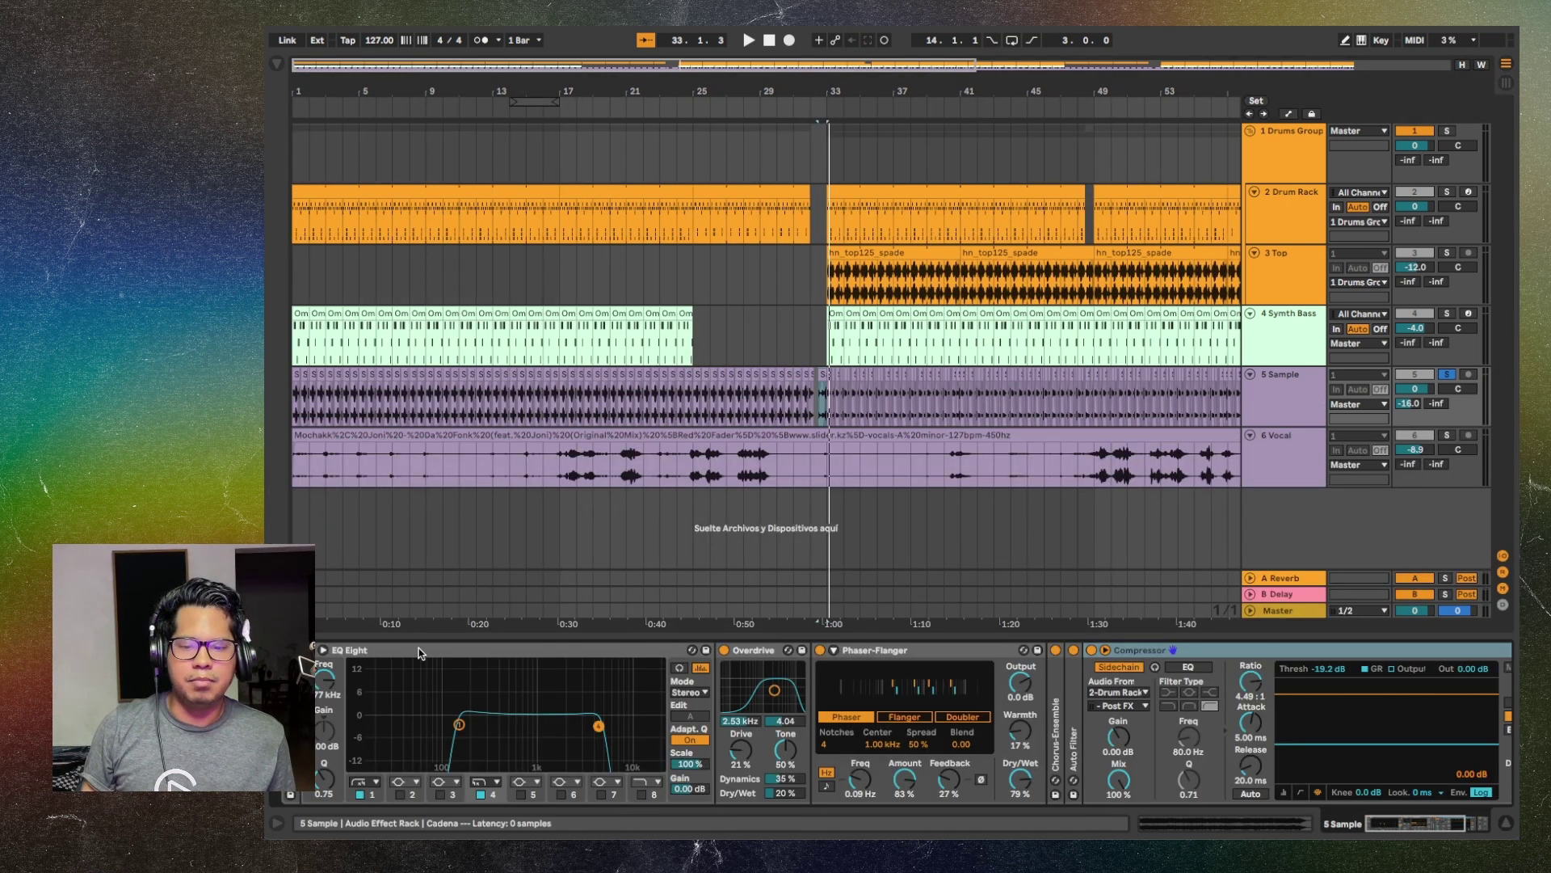
left_click(328, 651)
scroll(375, 454, "up", 5)
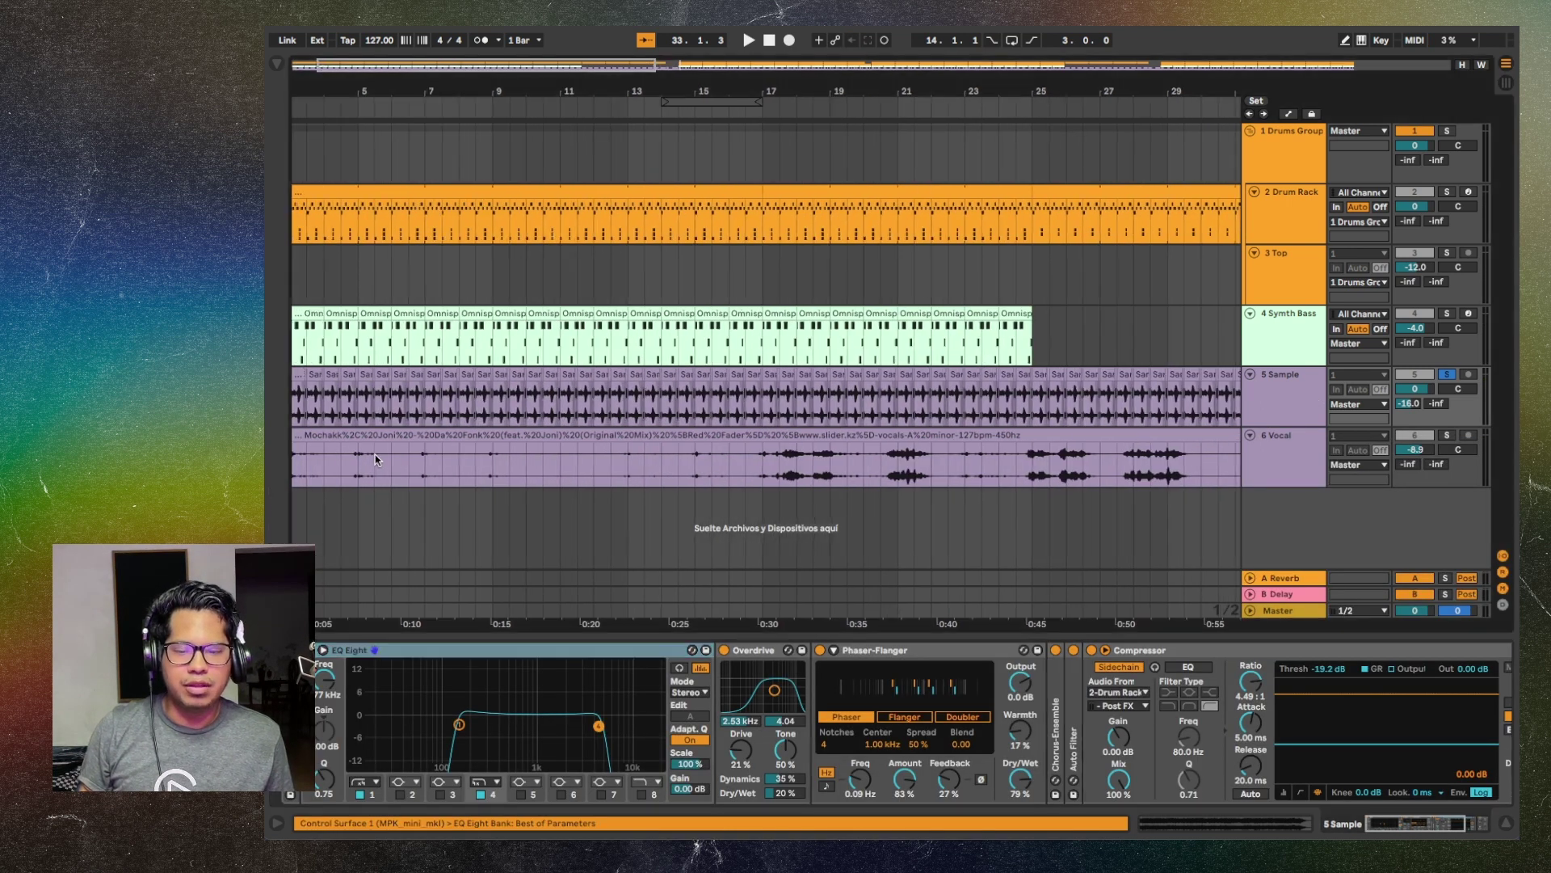
scroll(380, 452, "left", 2)
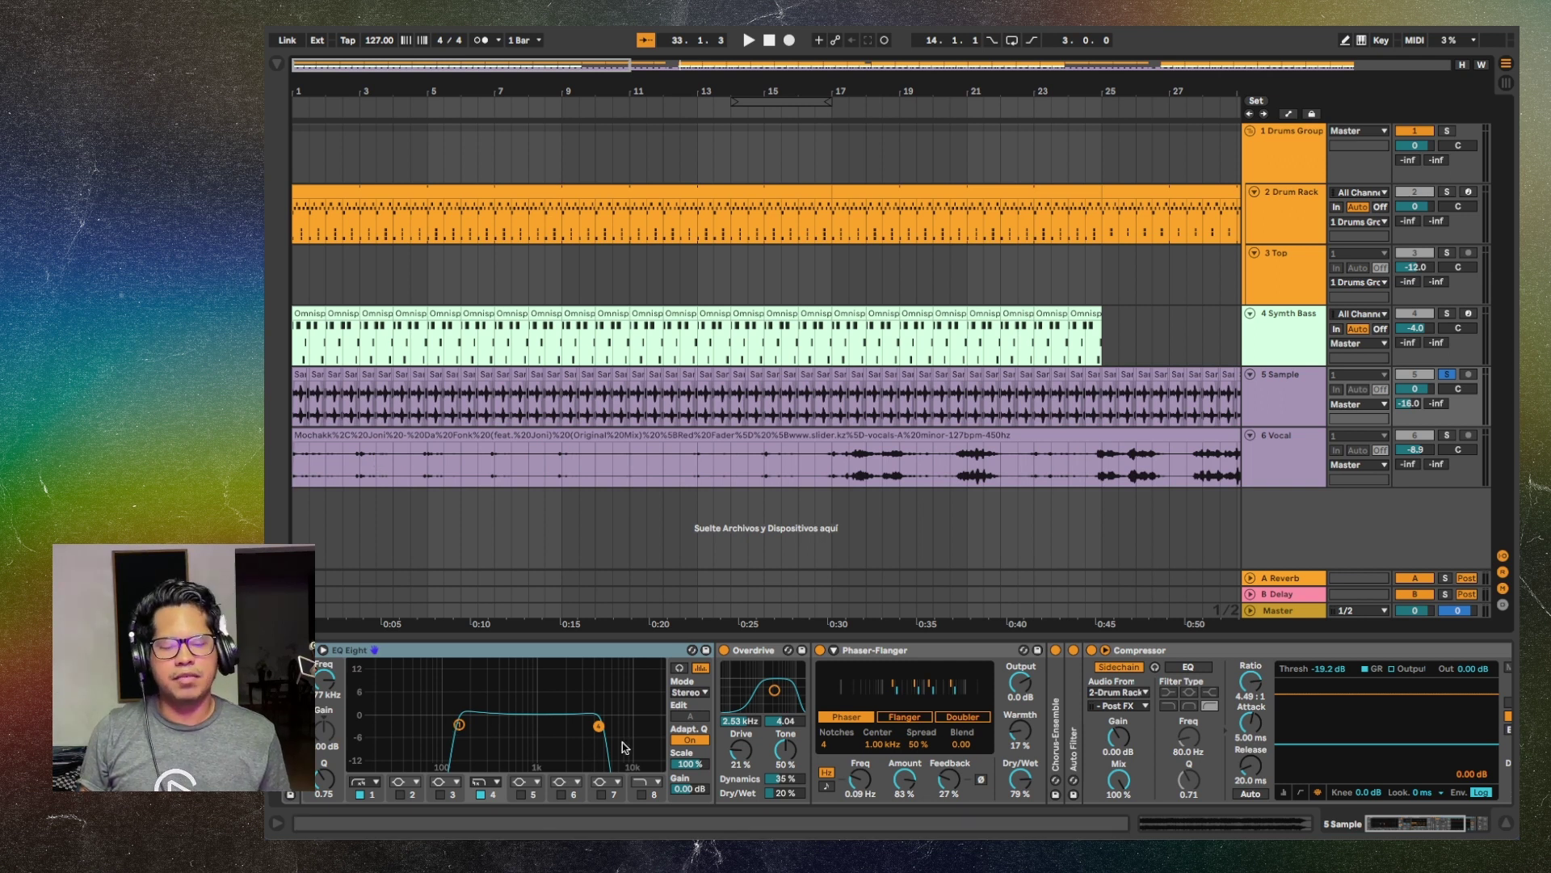
Show the Sample track's automation lanes and display the EQ Eight's 1 Frequency A envelope
left_click(1266, 393)
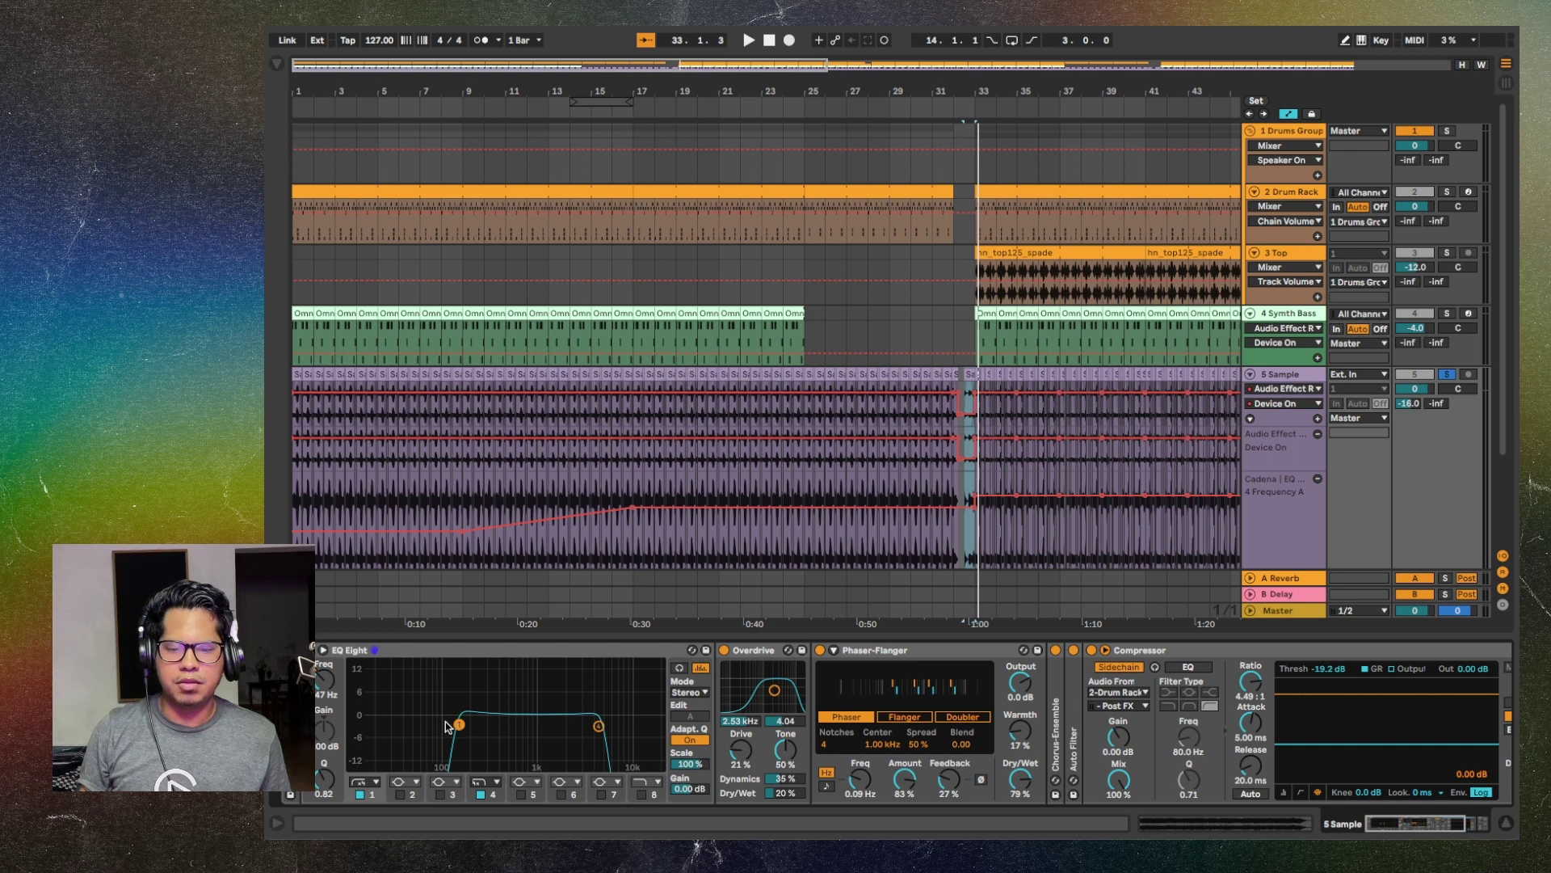
left_click(328, 683)
key("minus")
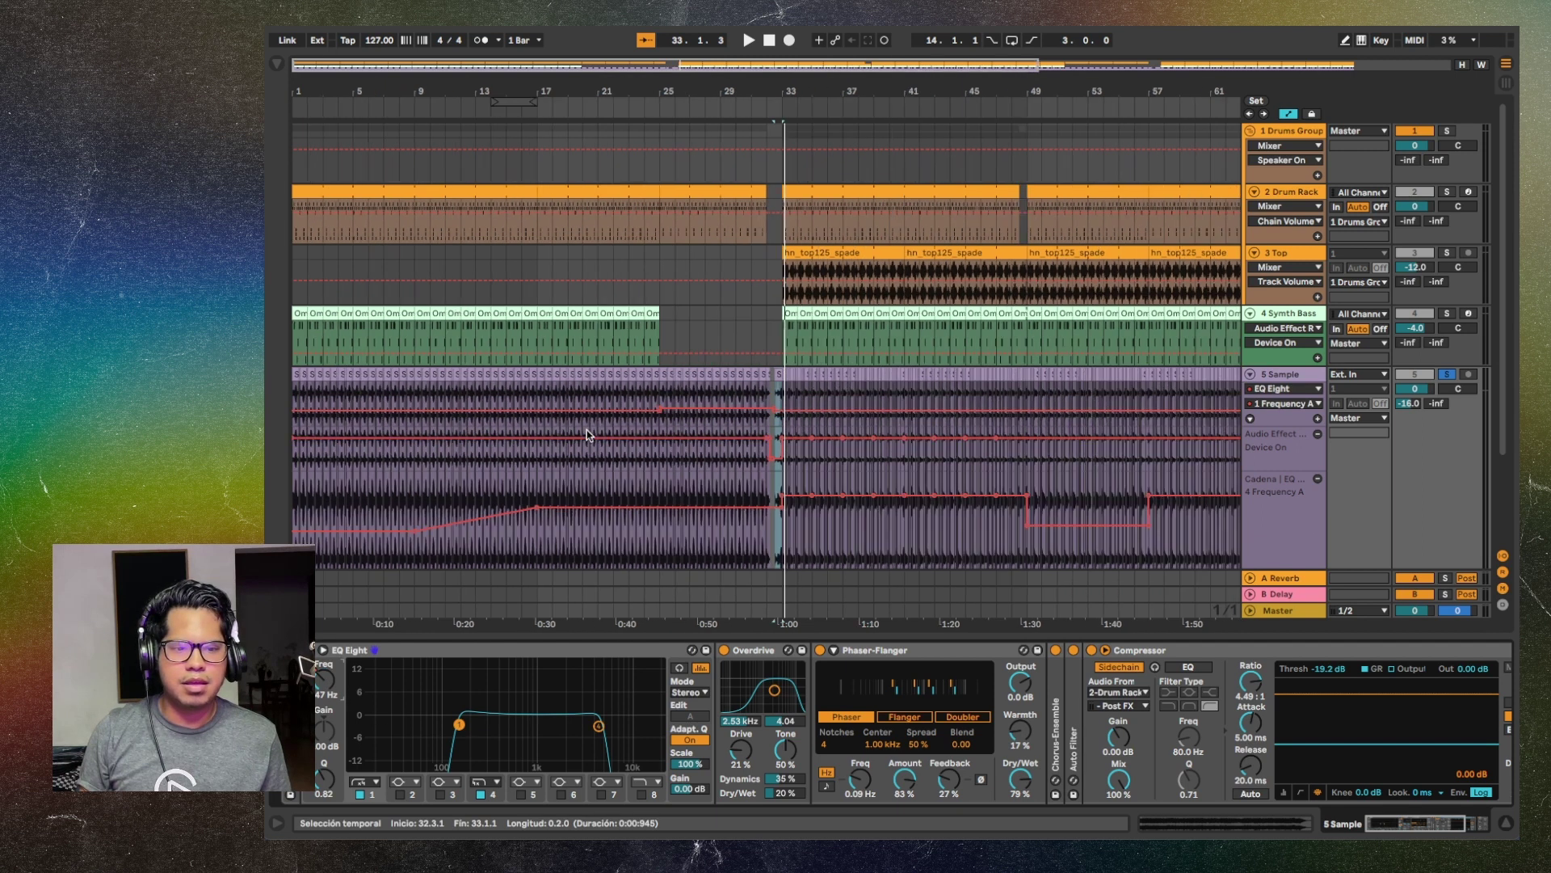
Play the soloed Sample track from bar 9 to hear the EQ Eight's 4 Frequency A automation ramp
left_click_drag(1274, 436, 571, 495)
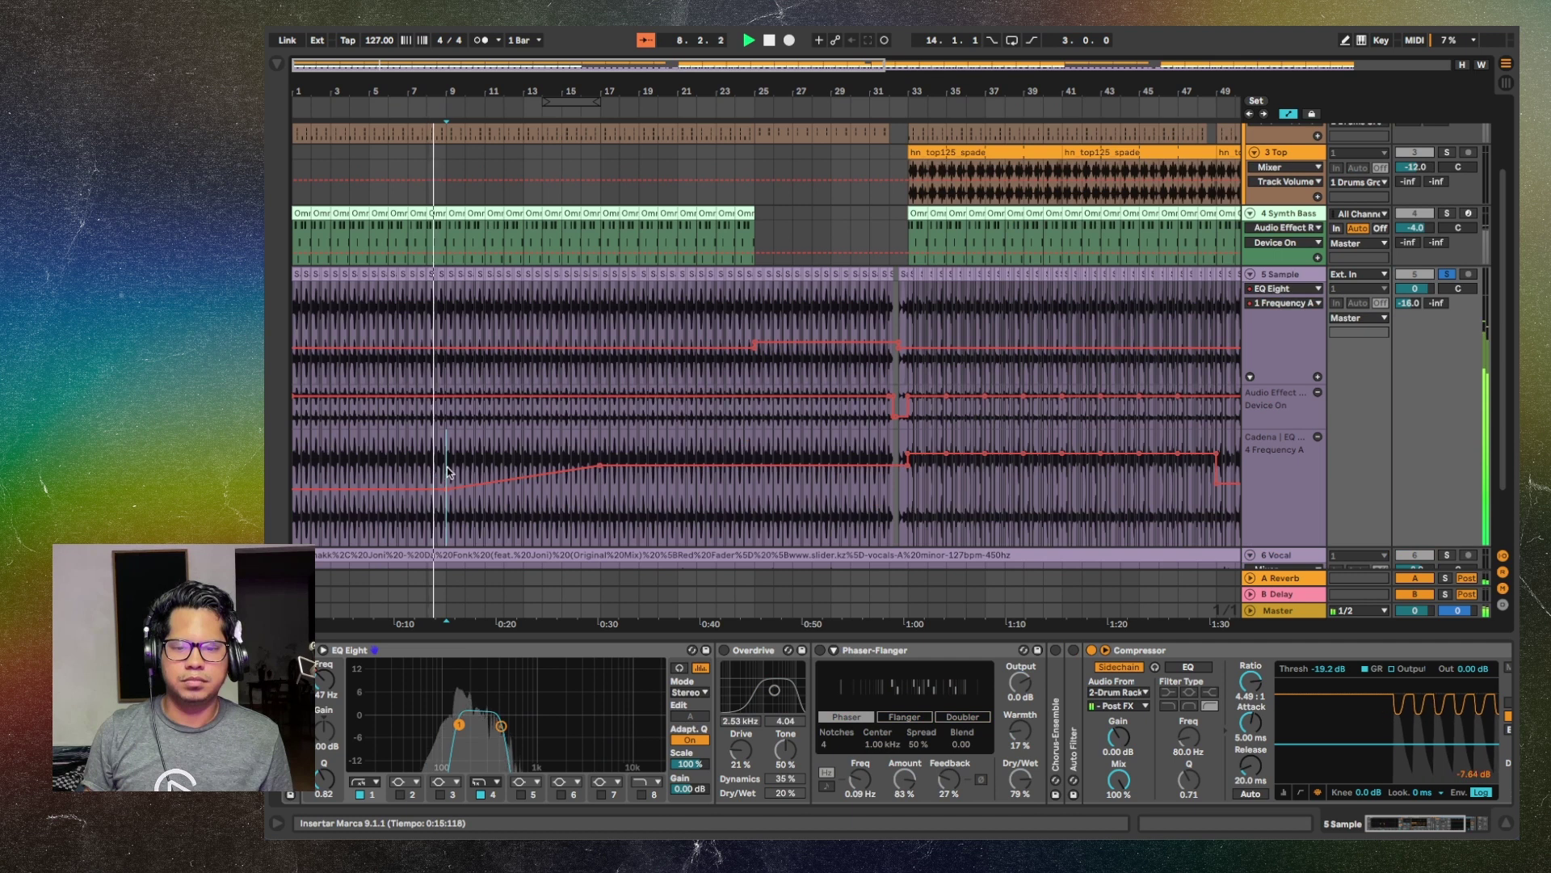
scroll(447, 467, "down", 4)
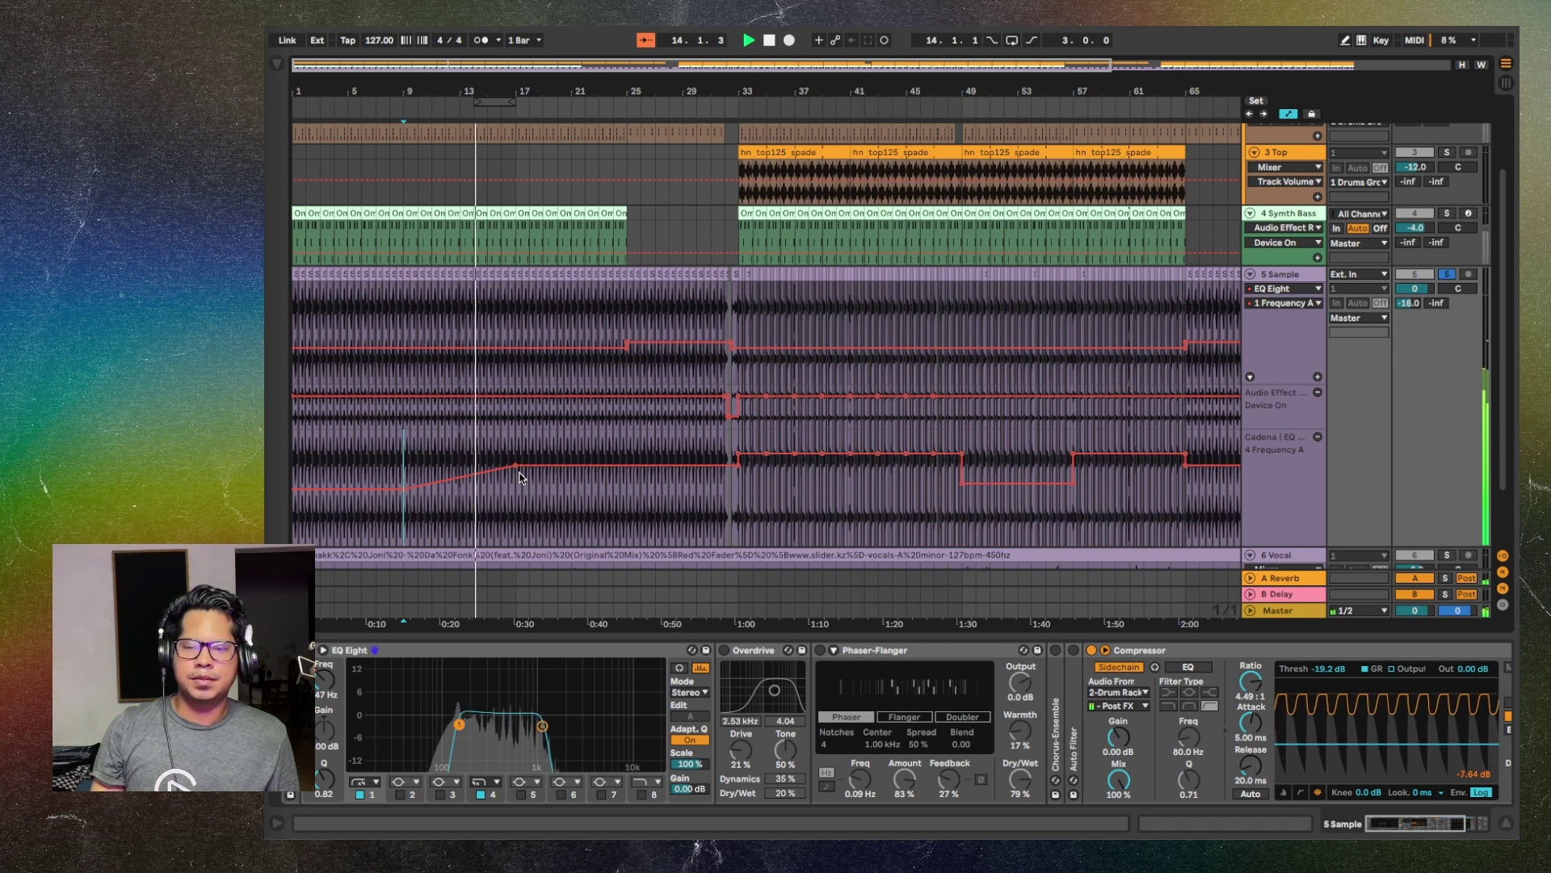
scroll(519, 477, "down", 1)
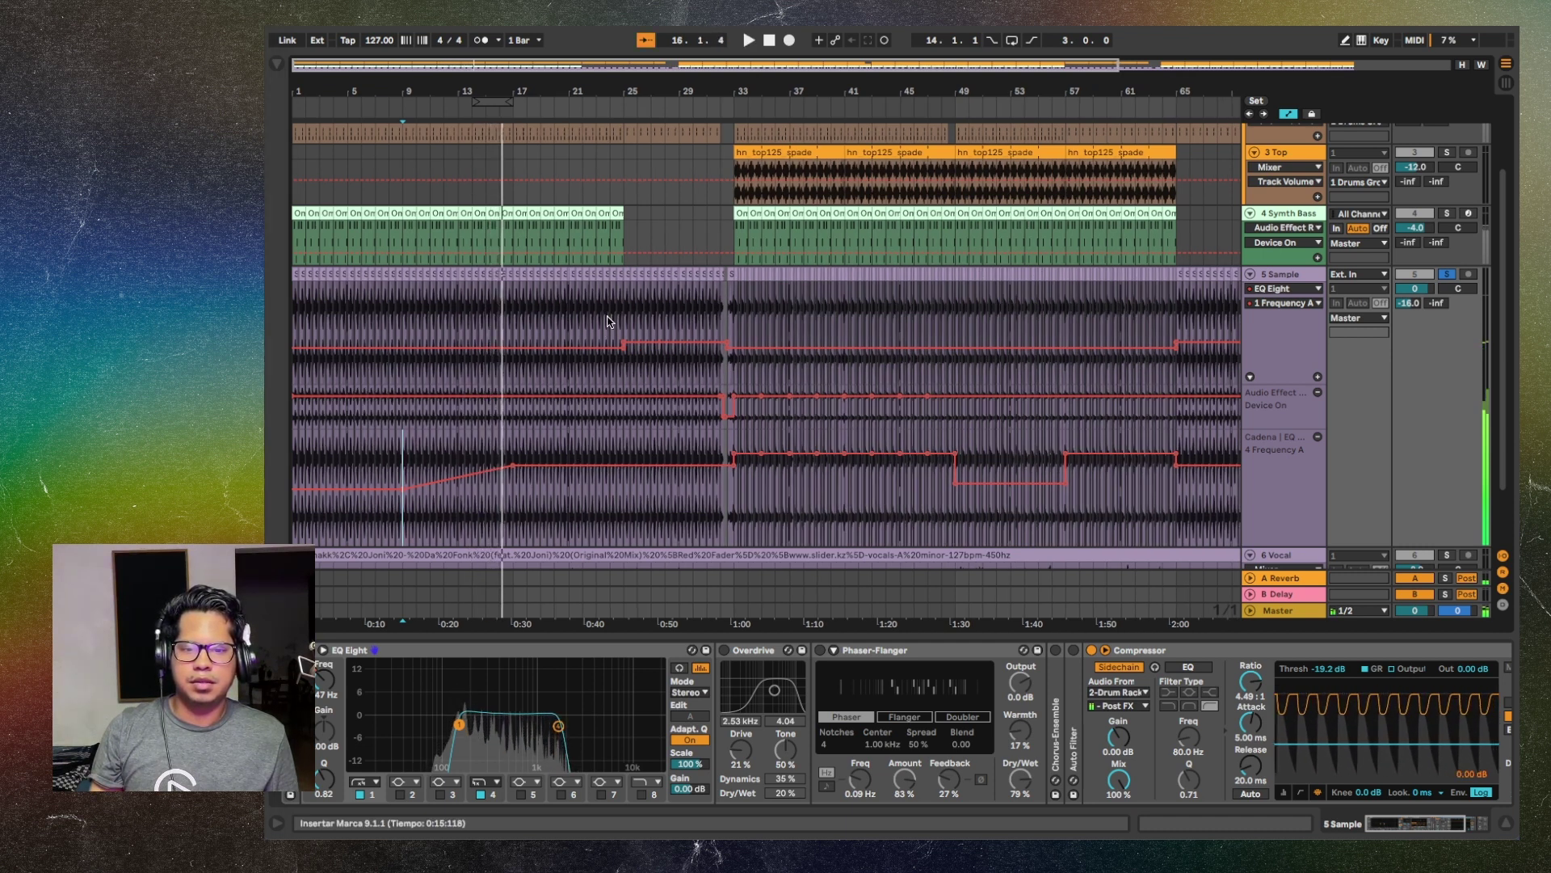
Play the soloed Sample track from bar 24 through the 1 Frequency A automation change at bar 25, and stop
left_click(612, 342)
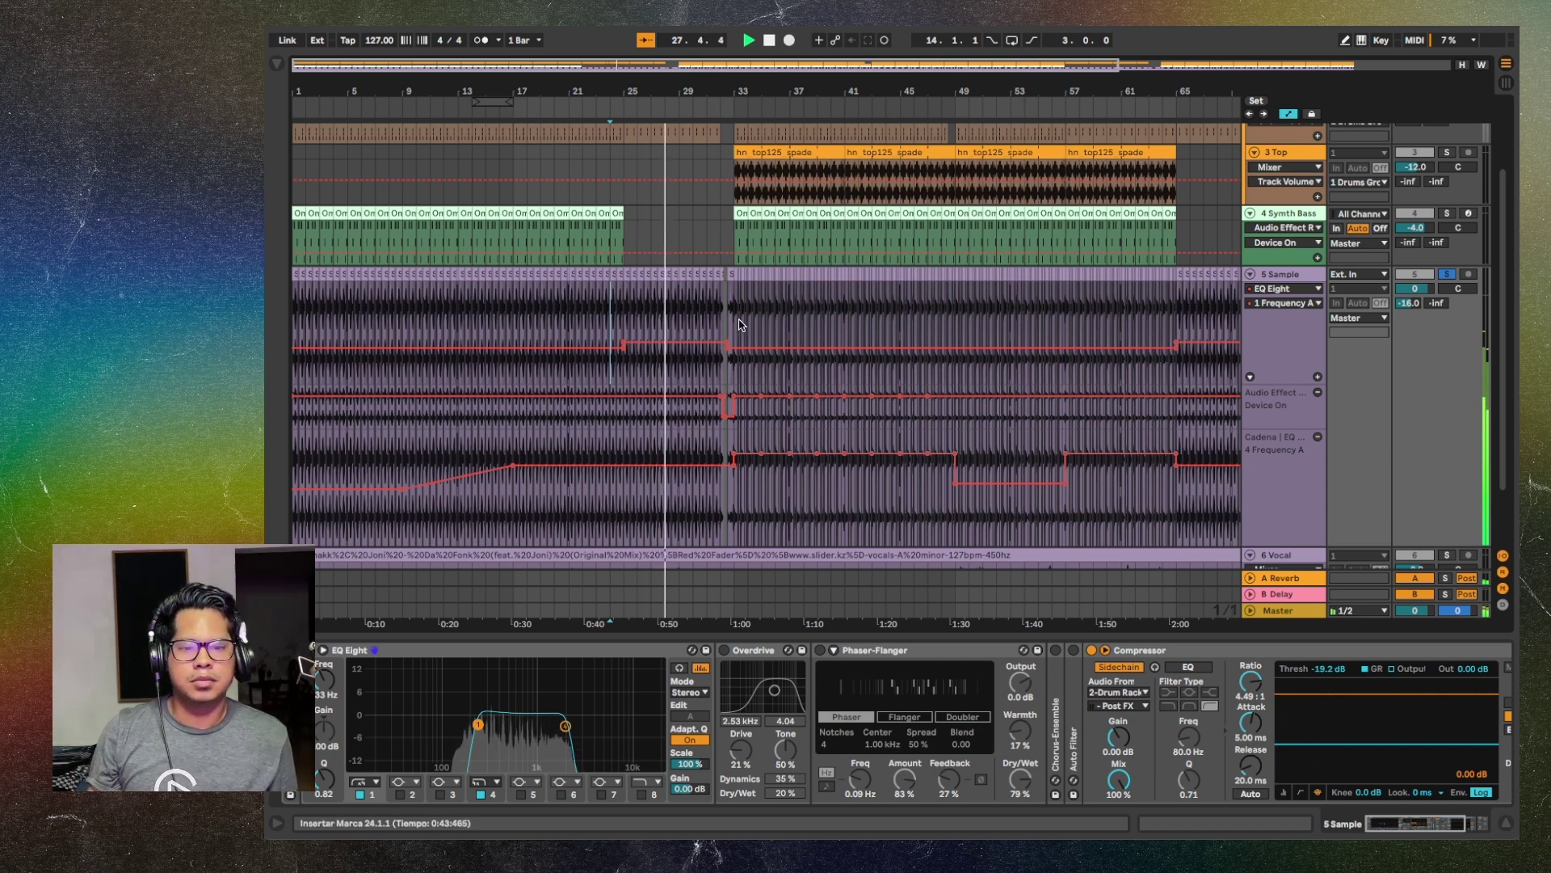
scroll(715, 501, "up", 5)
scroll(716, 501, "right", 4)
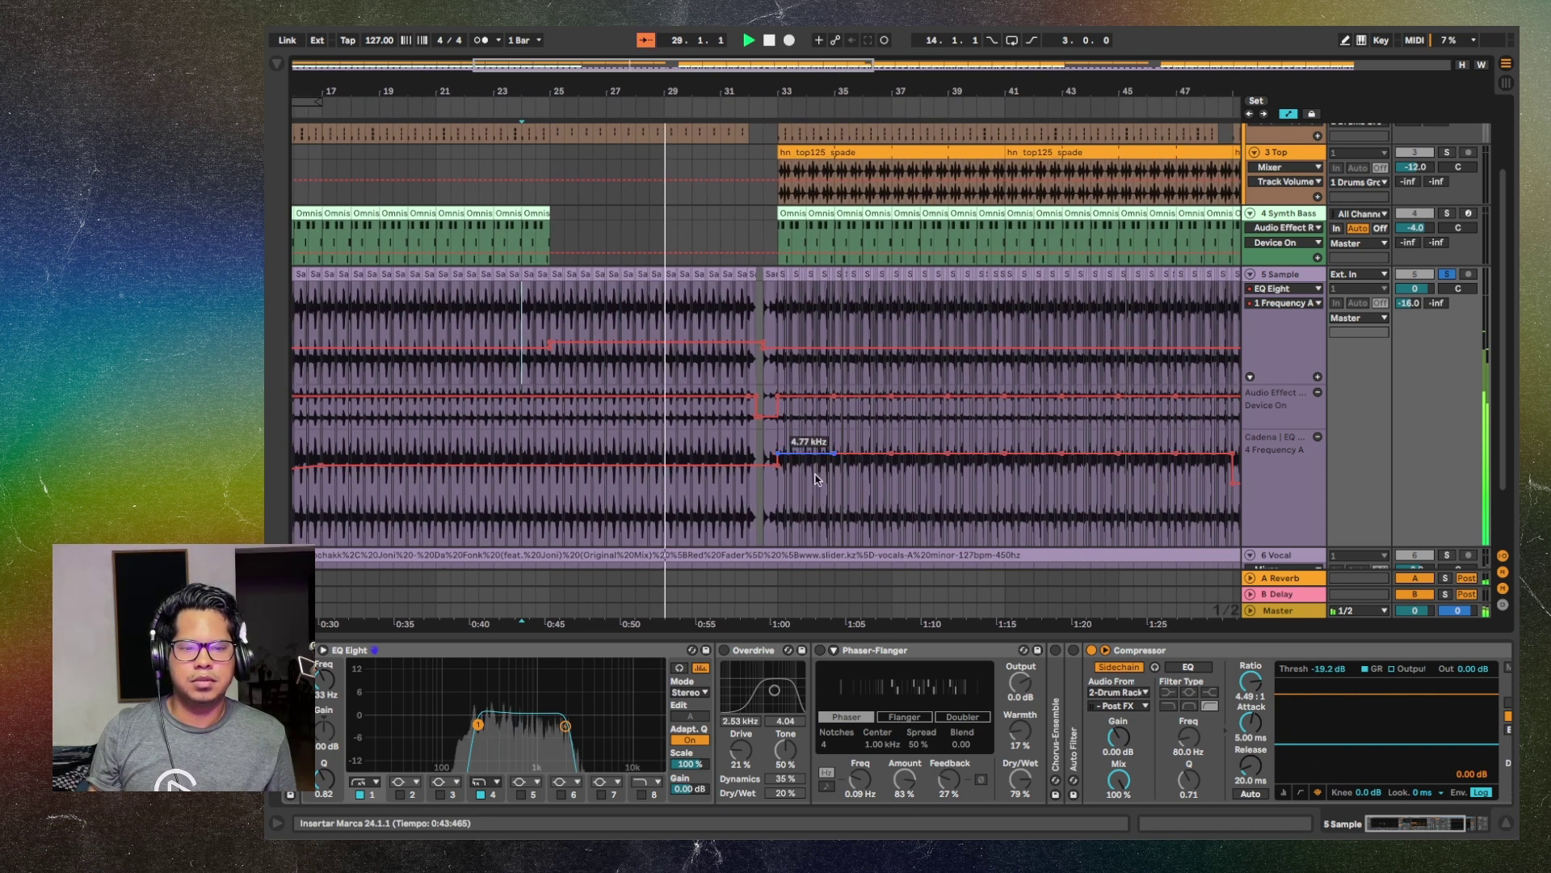
key("space")
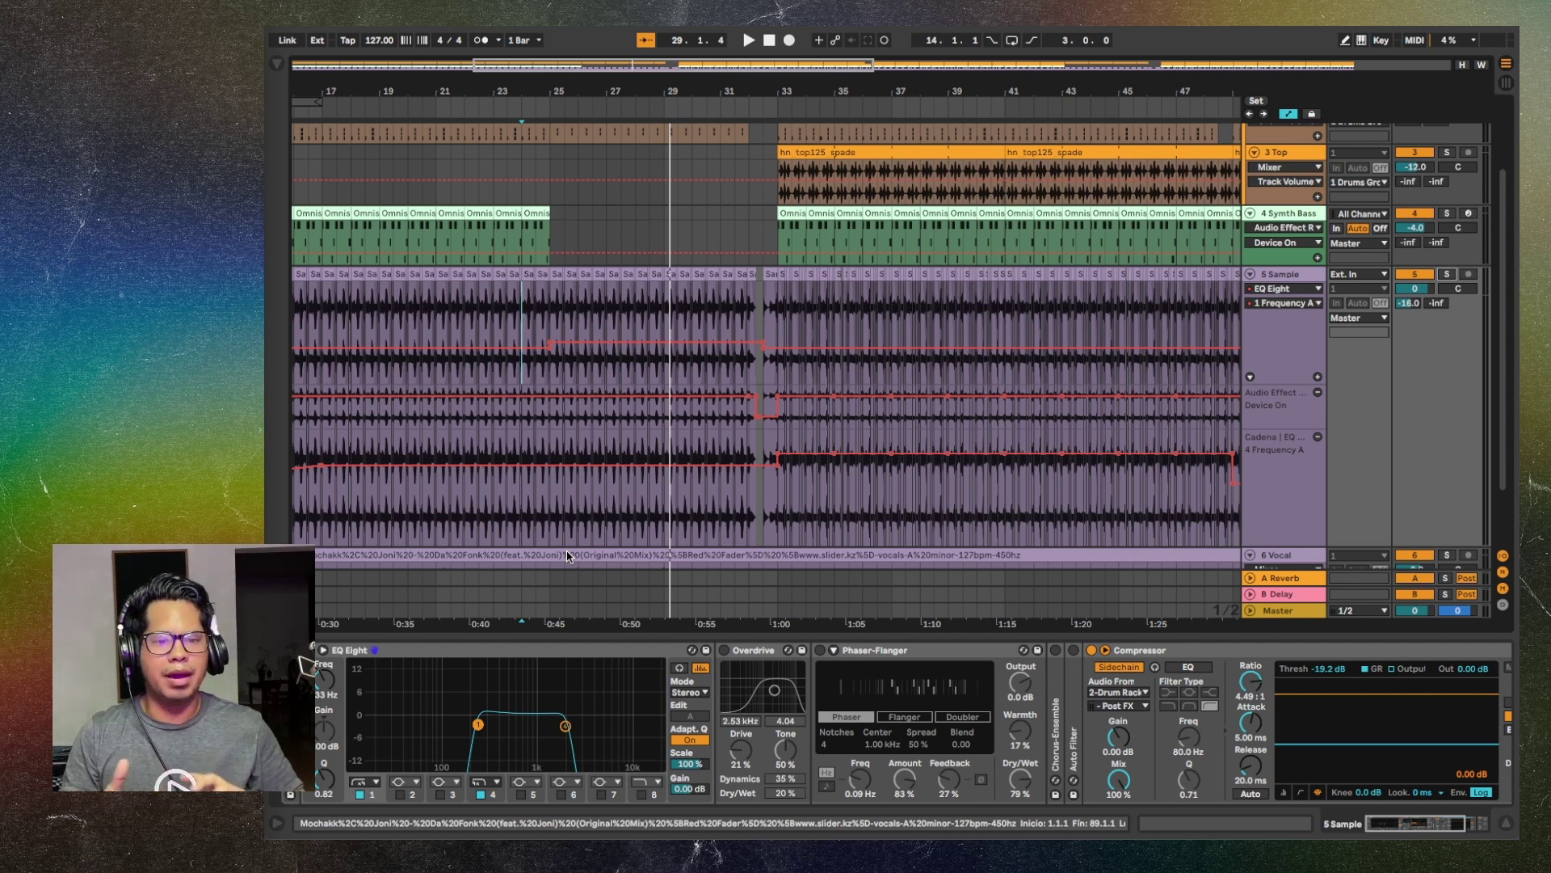
Play the full mix from bar 31.3 through the break to hear the Audio Effect Rack's Device On automation
scroll(753, 256, "up", 2)
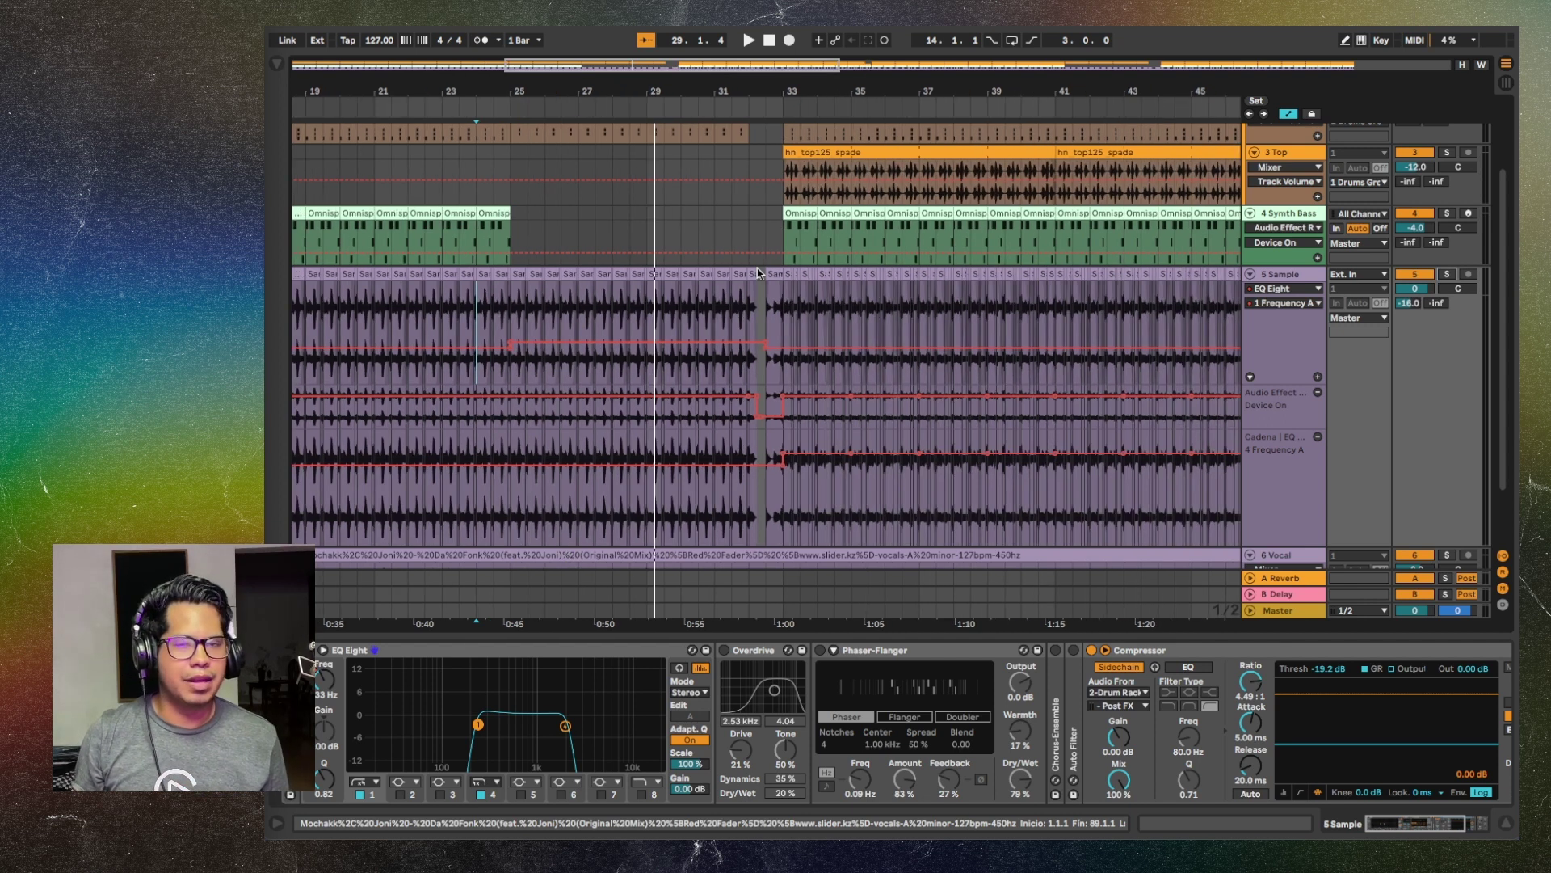
left_click(733, 404)
key("space")
scroll(759, 404, "up", 5)
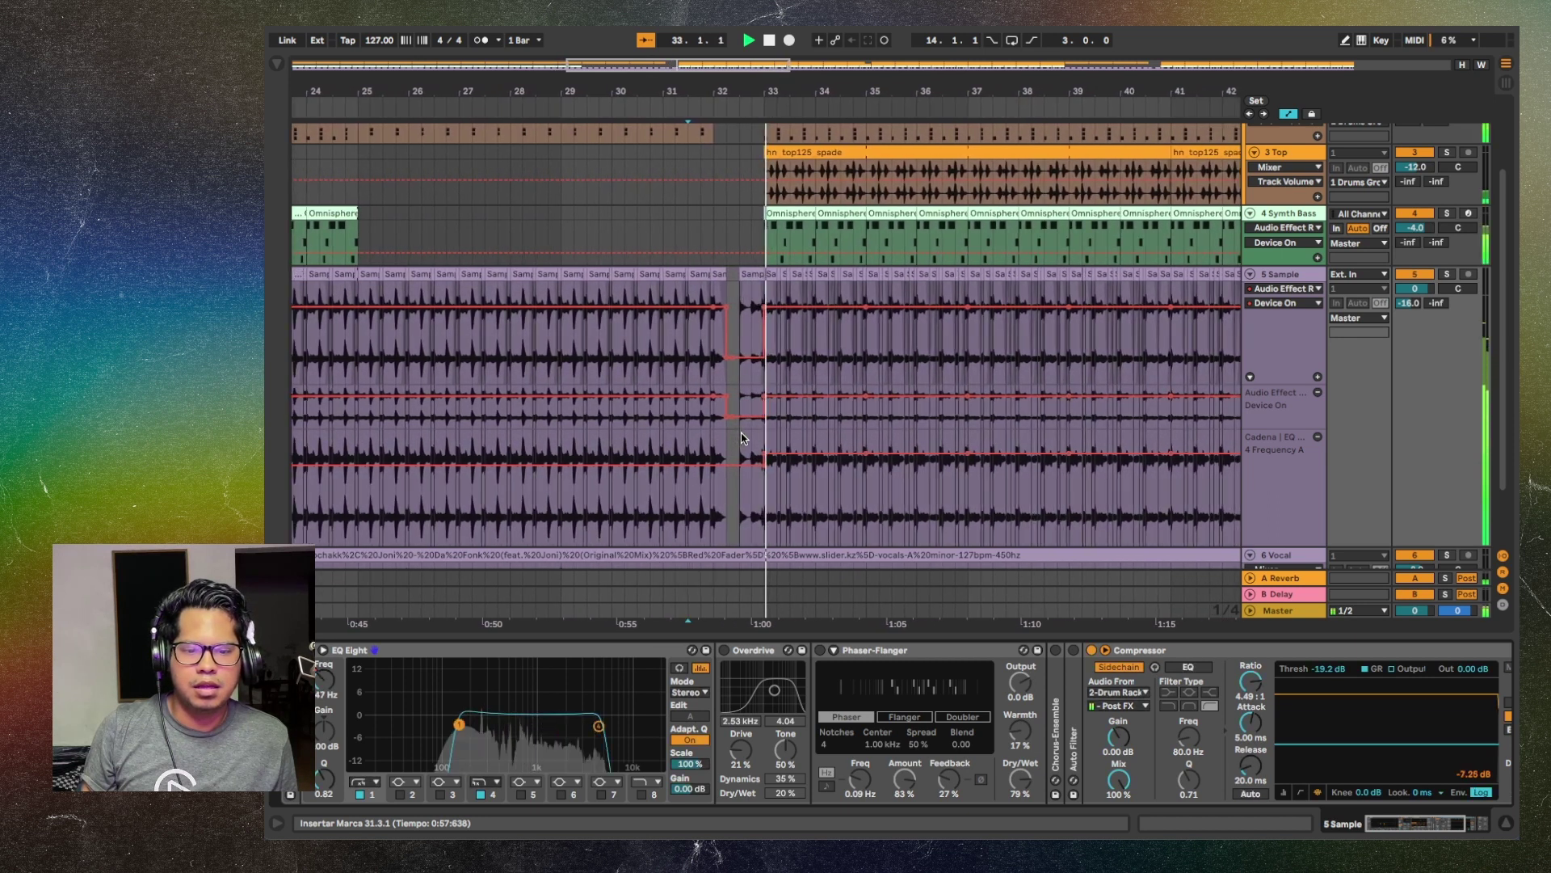
key("space")
Examine the Overdrive device and its Device On envelope on the Sample track
scroll(727, 444, "down", 5)
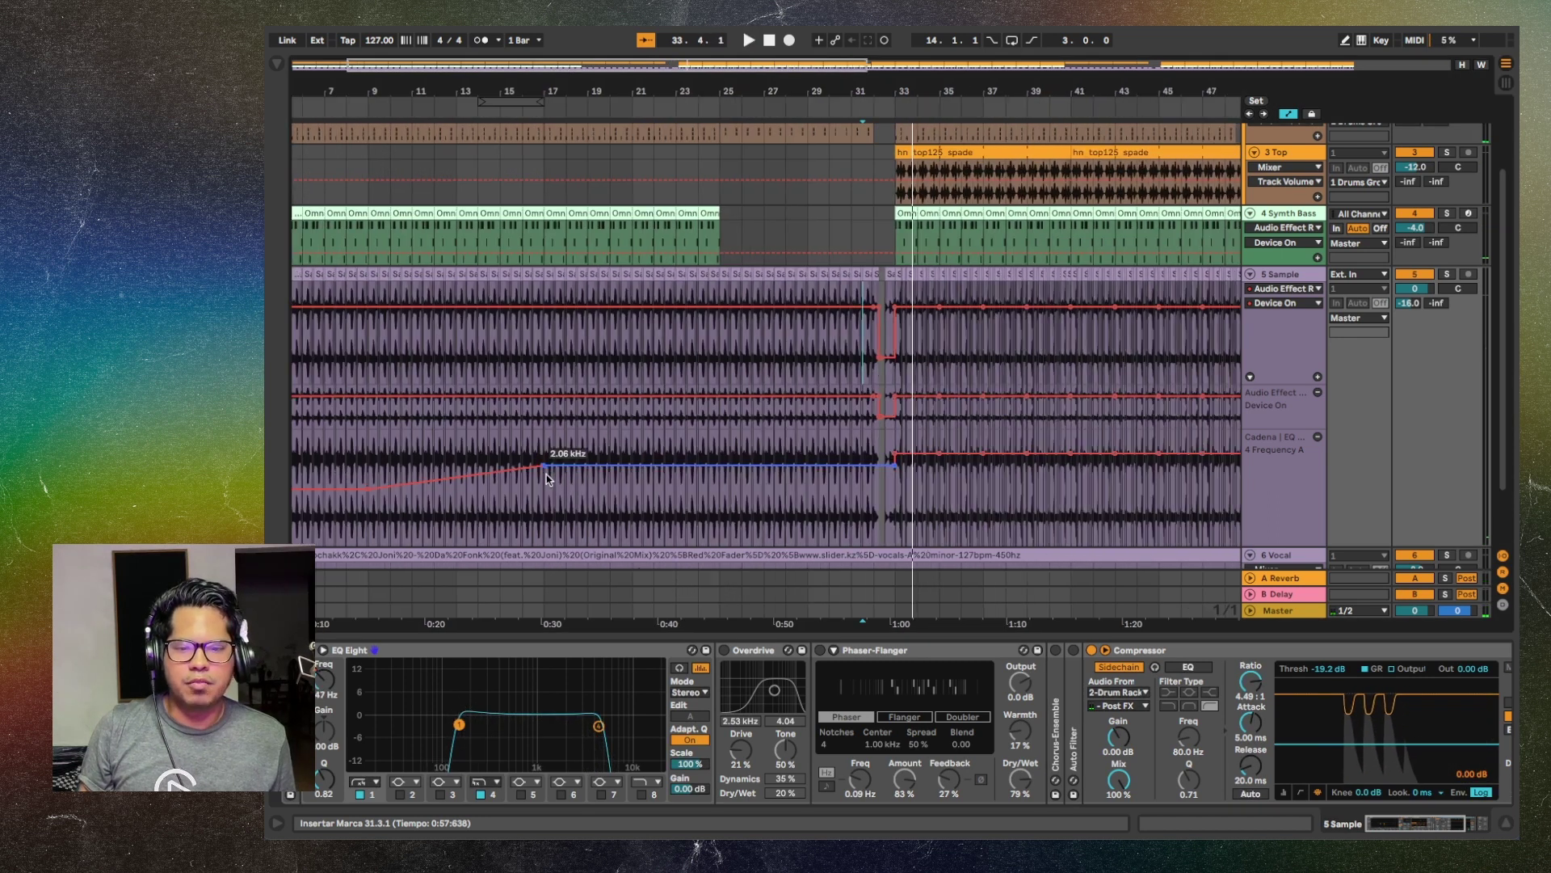
left_click(725, 650)
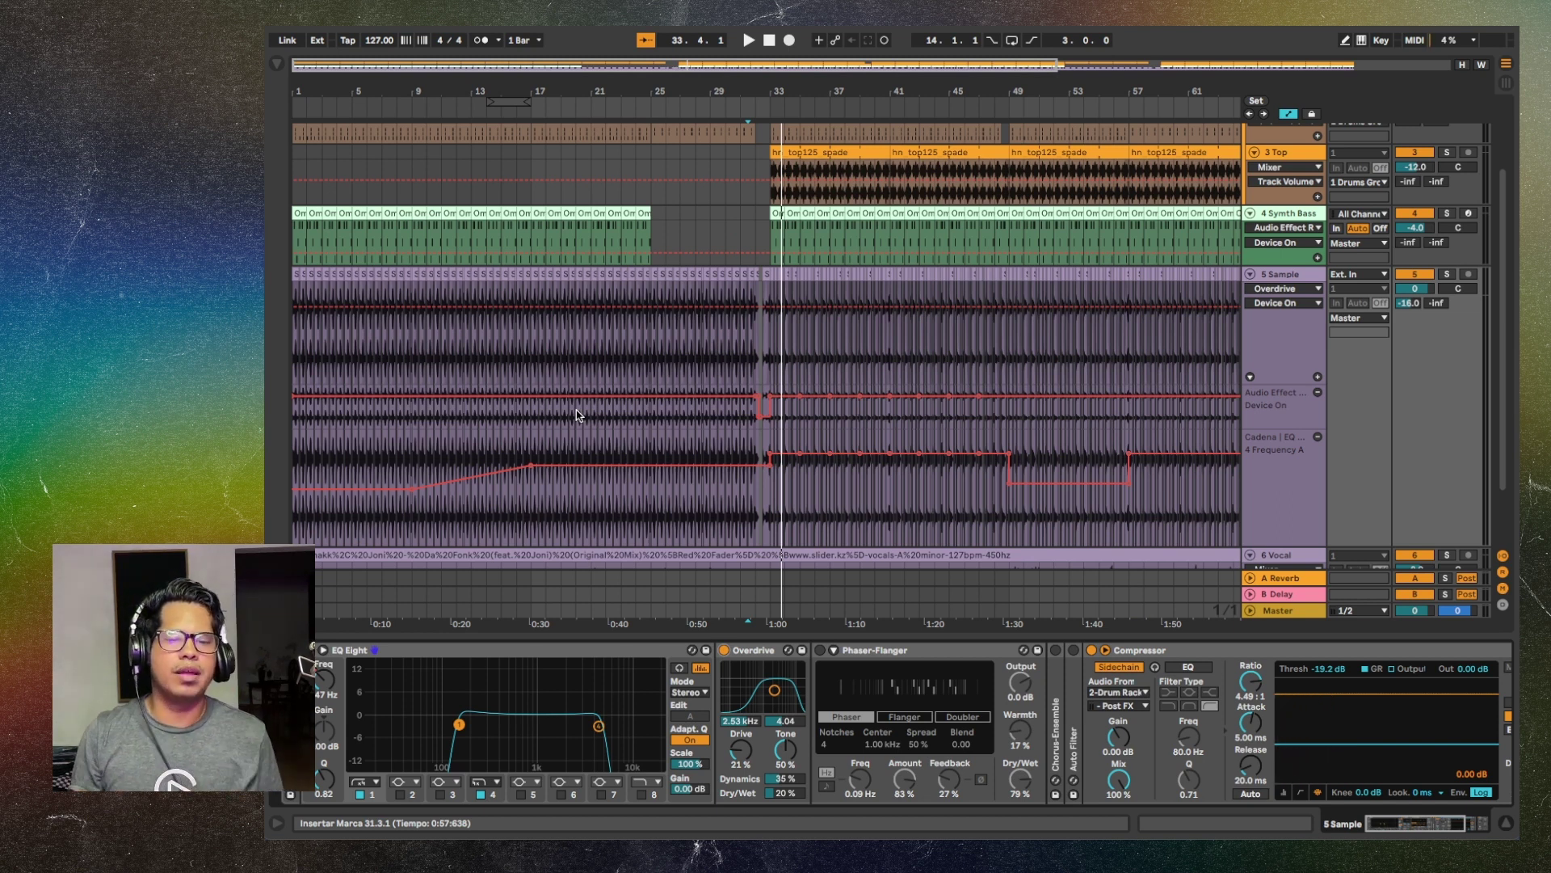
left_click(771, 660)
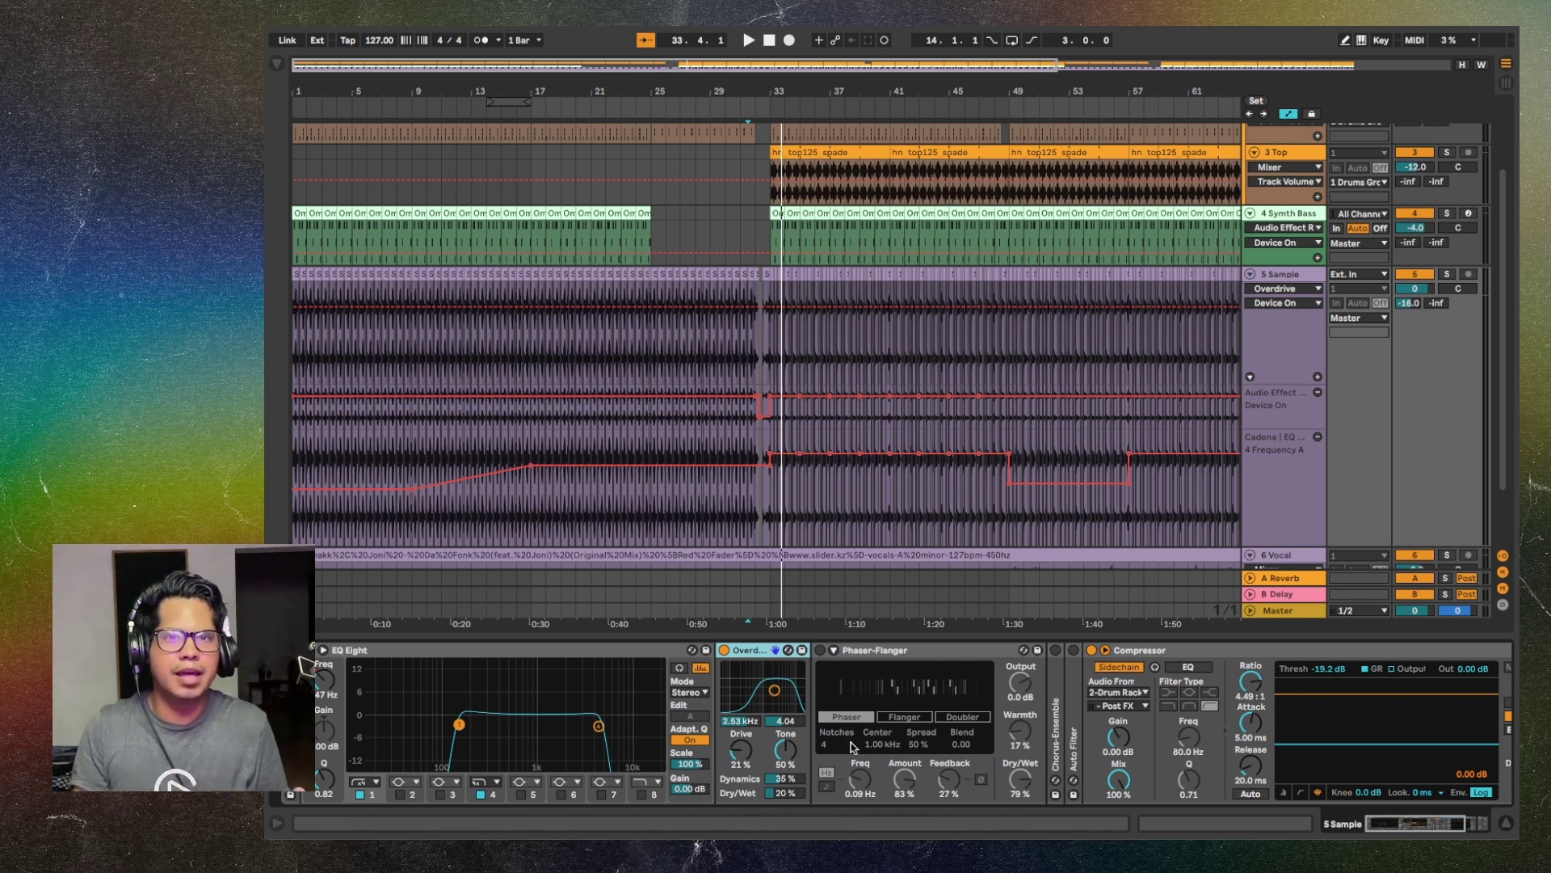
Compare the soloed Sample track with the Phaser-Flanger off and on, and leave the device turned on
left_click(911, 665)
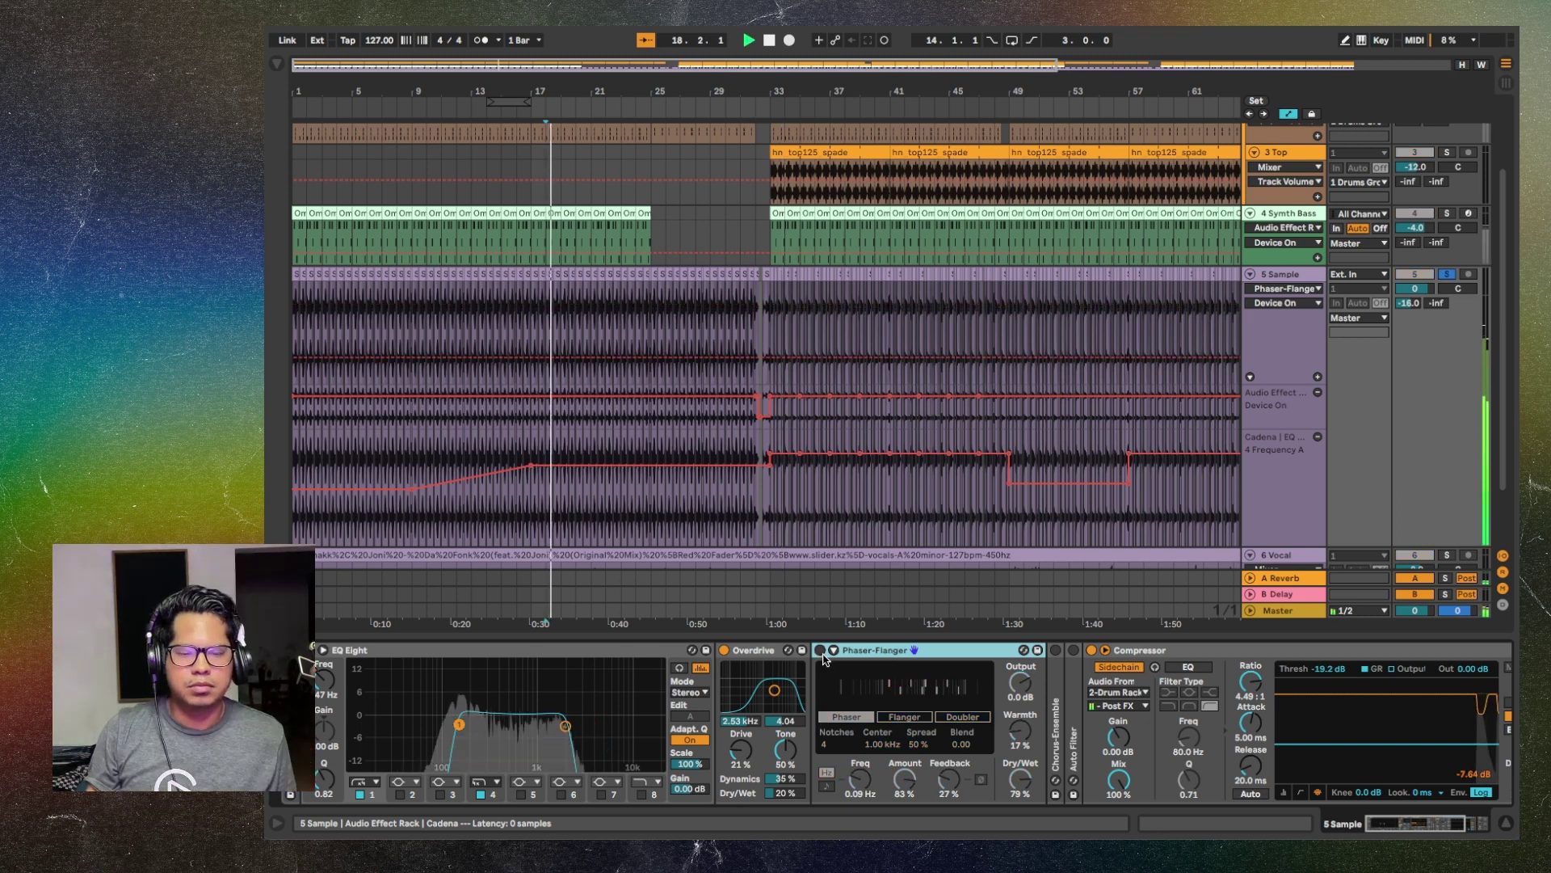
left_click(819, 649)
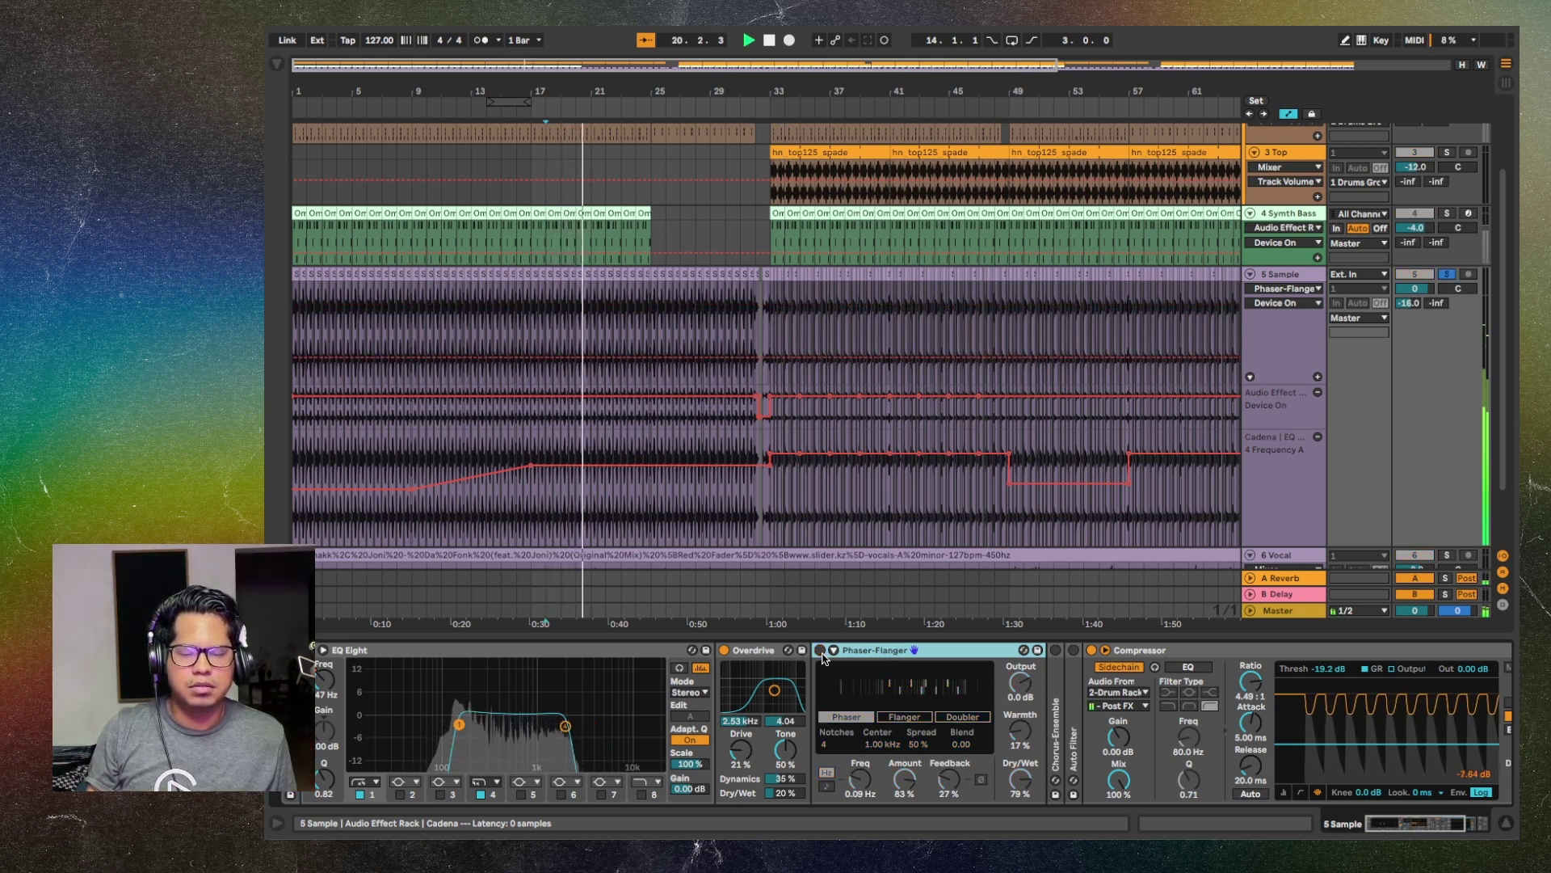
left_click(819, 650)
left_click(819, 650)
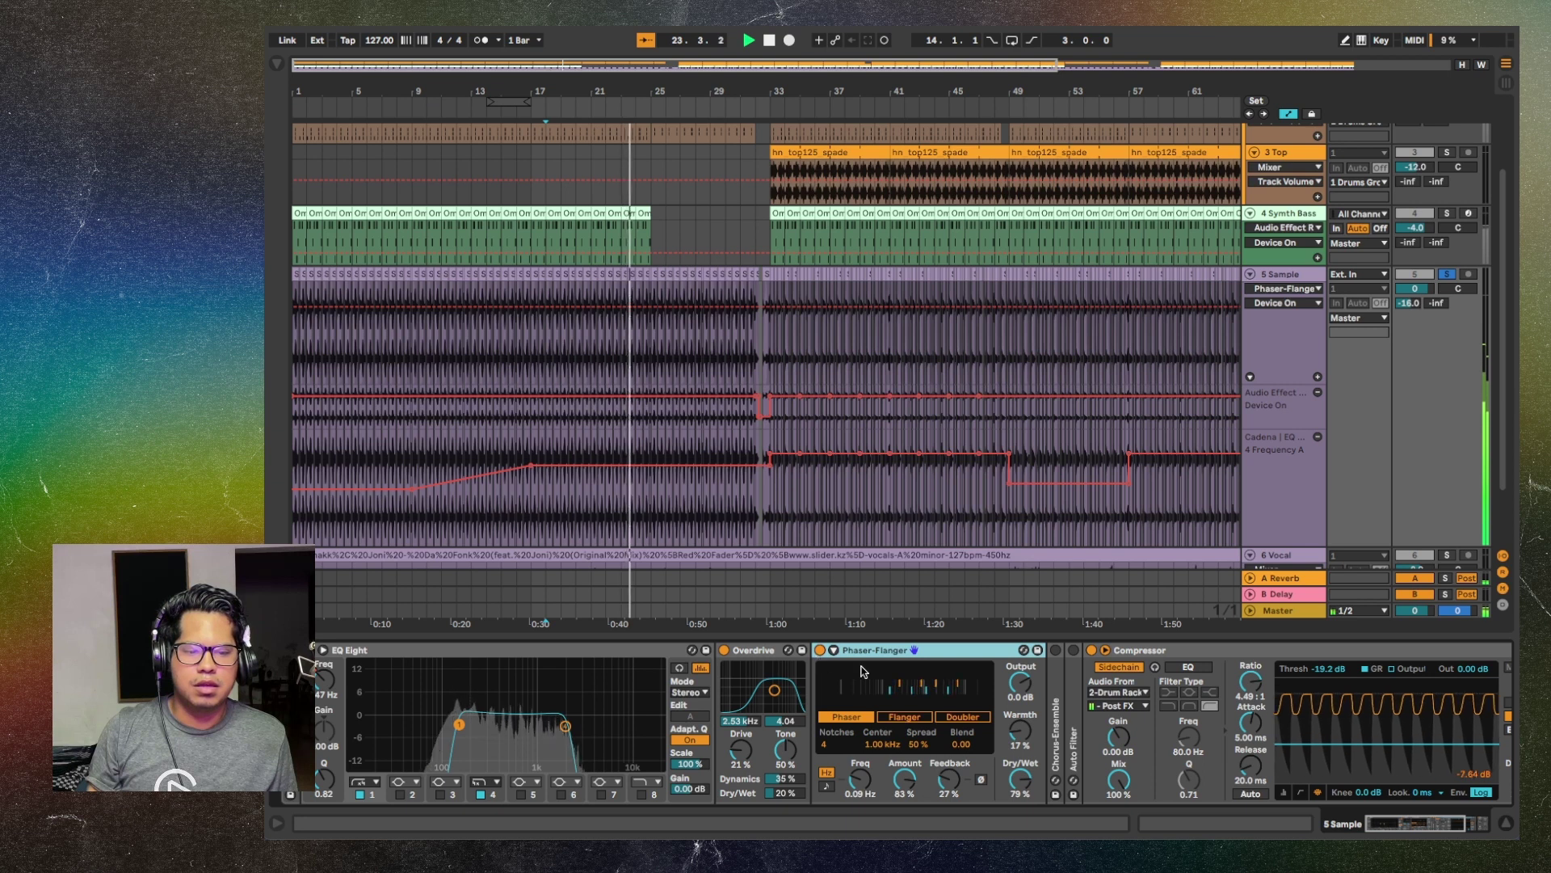
key("space")
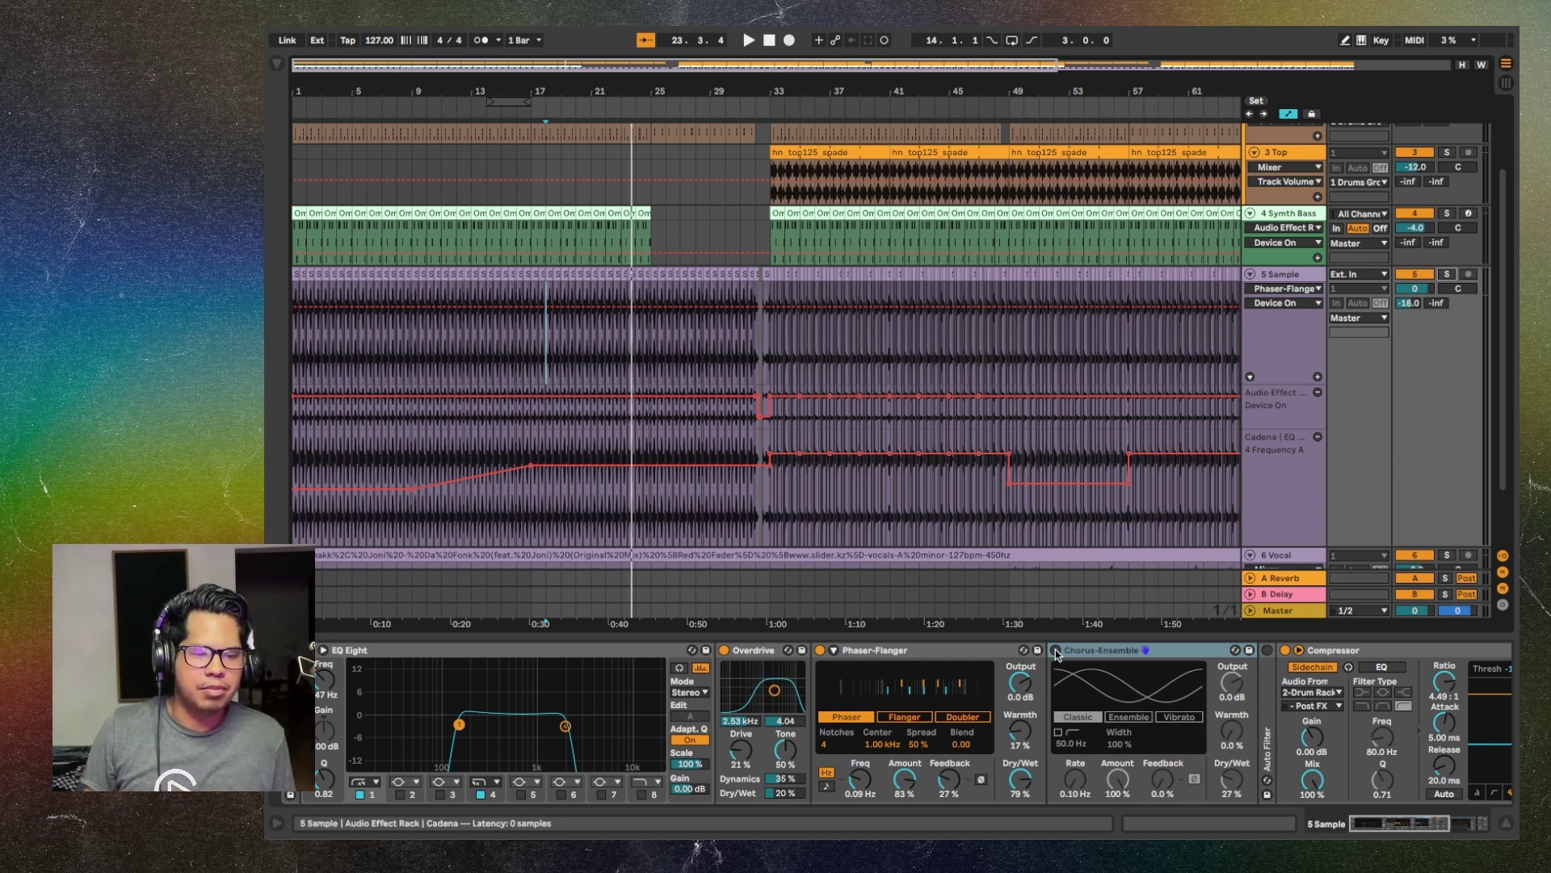
Compare the soloed Sample track with the Chorus-Ensemble on and off, check its Dry/Wet, and leave the device turned on
key("space")
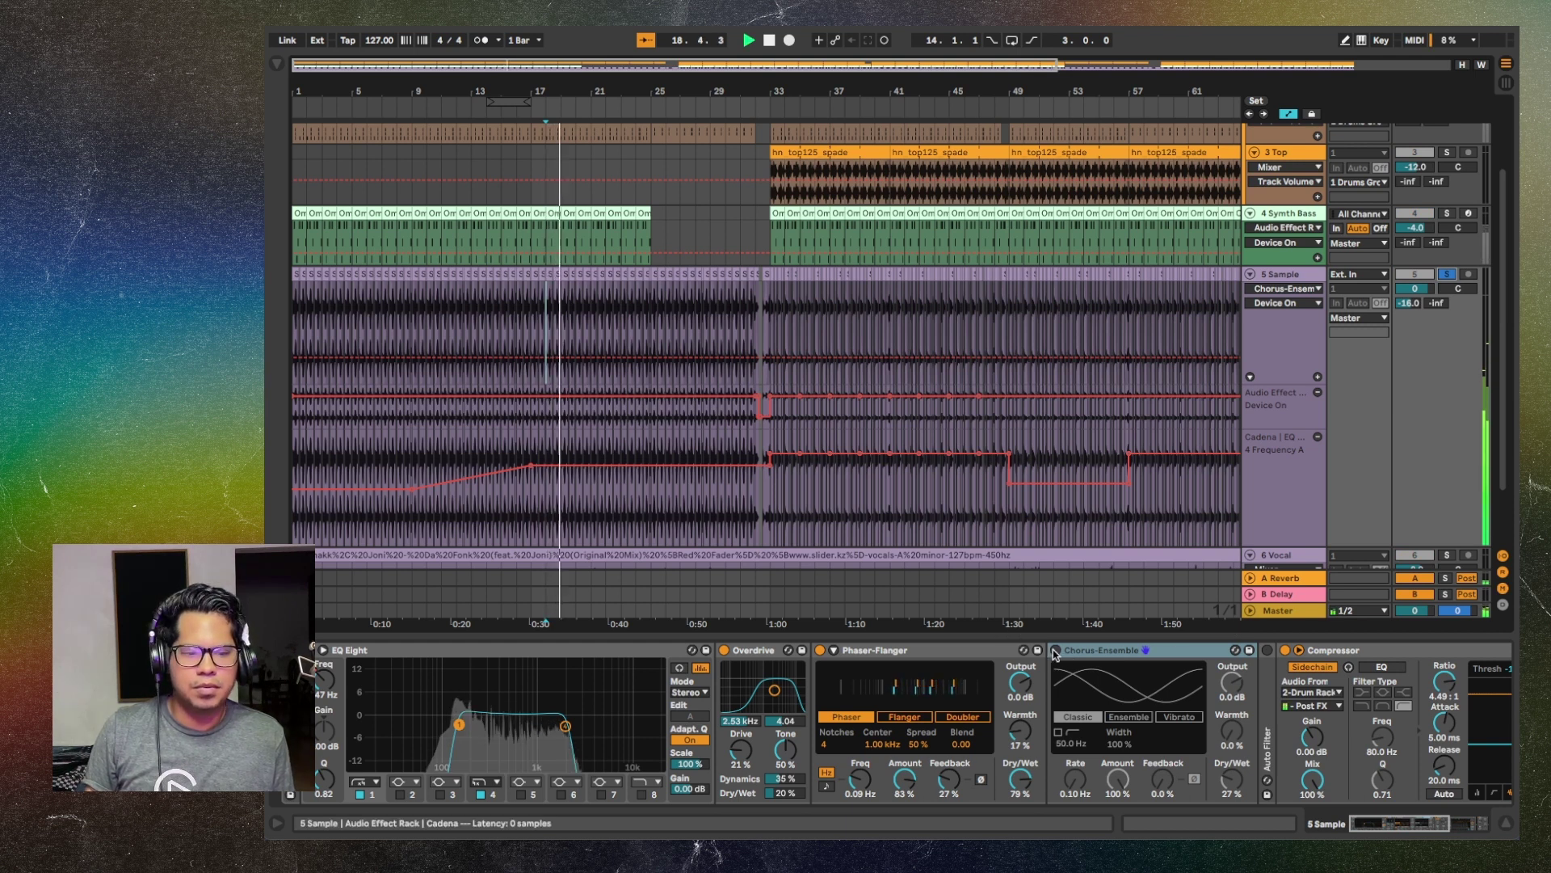
left_click(1055, 651)
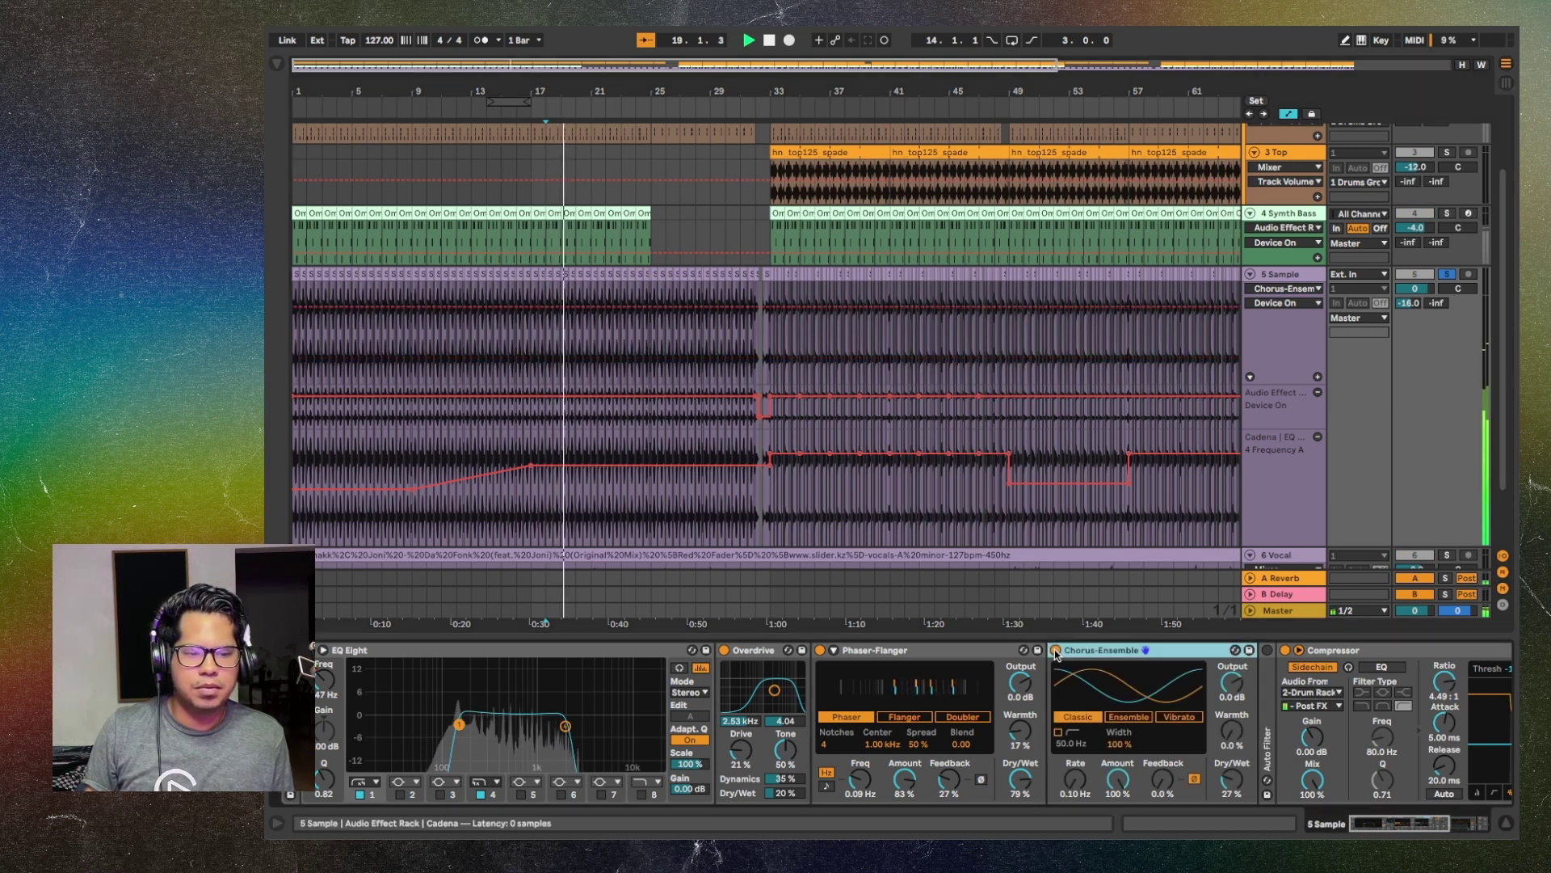
left_click(1229, 782)
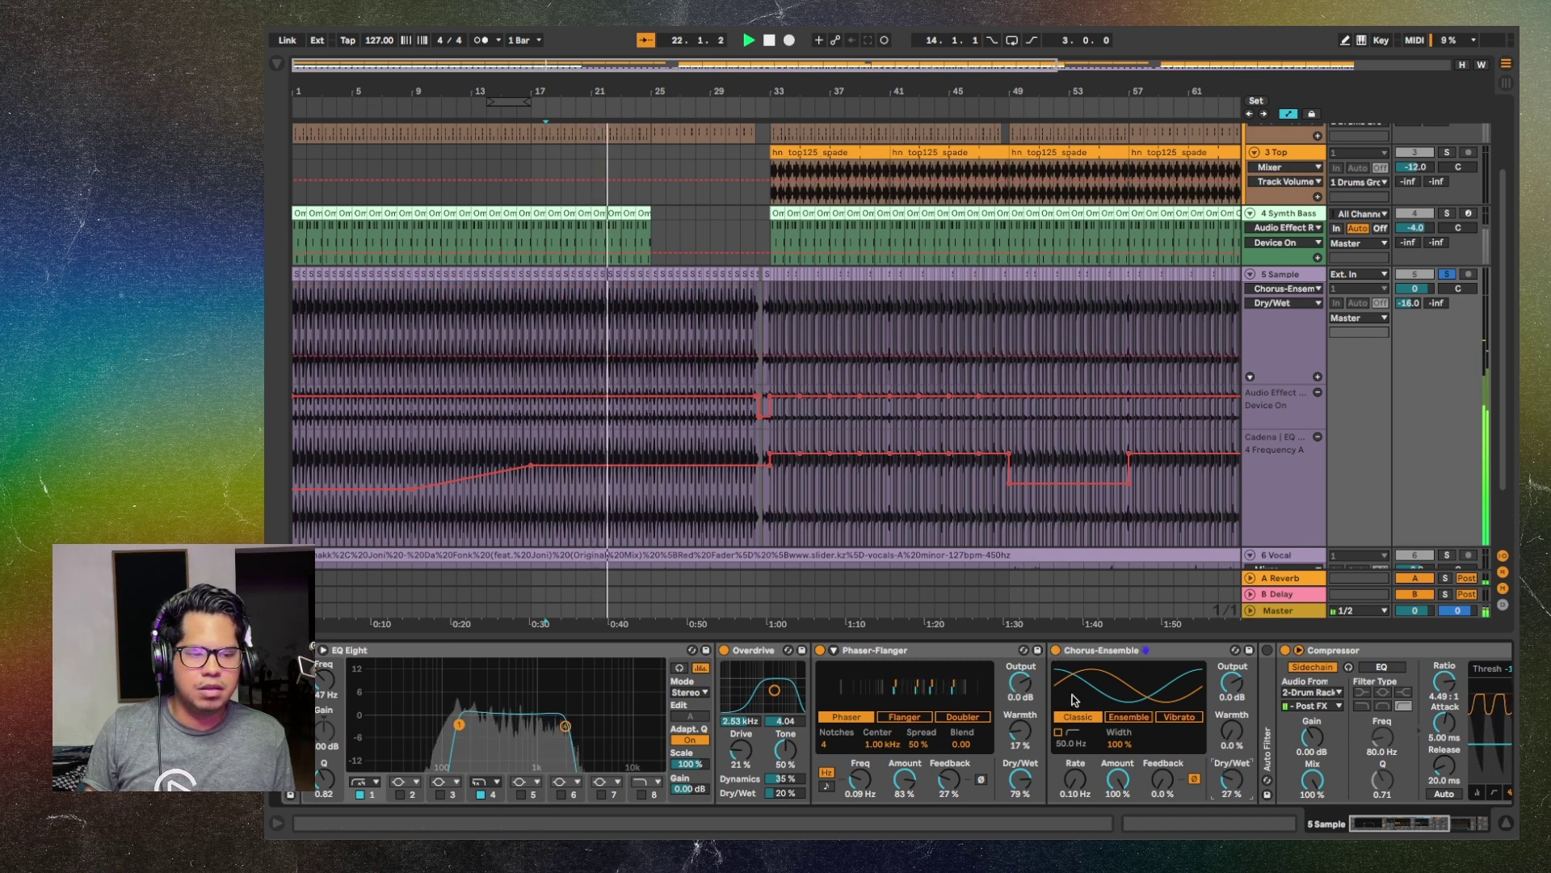
left_click(1055, 651)
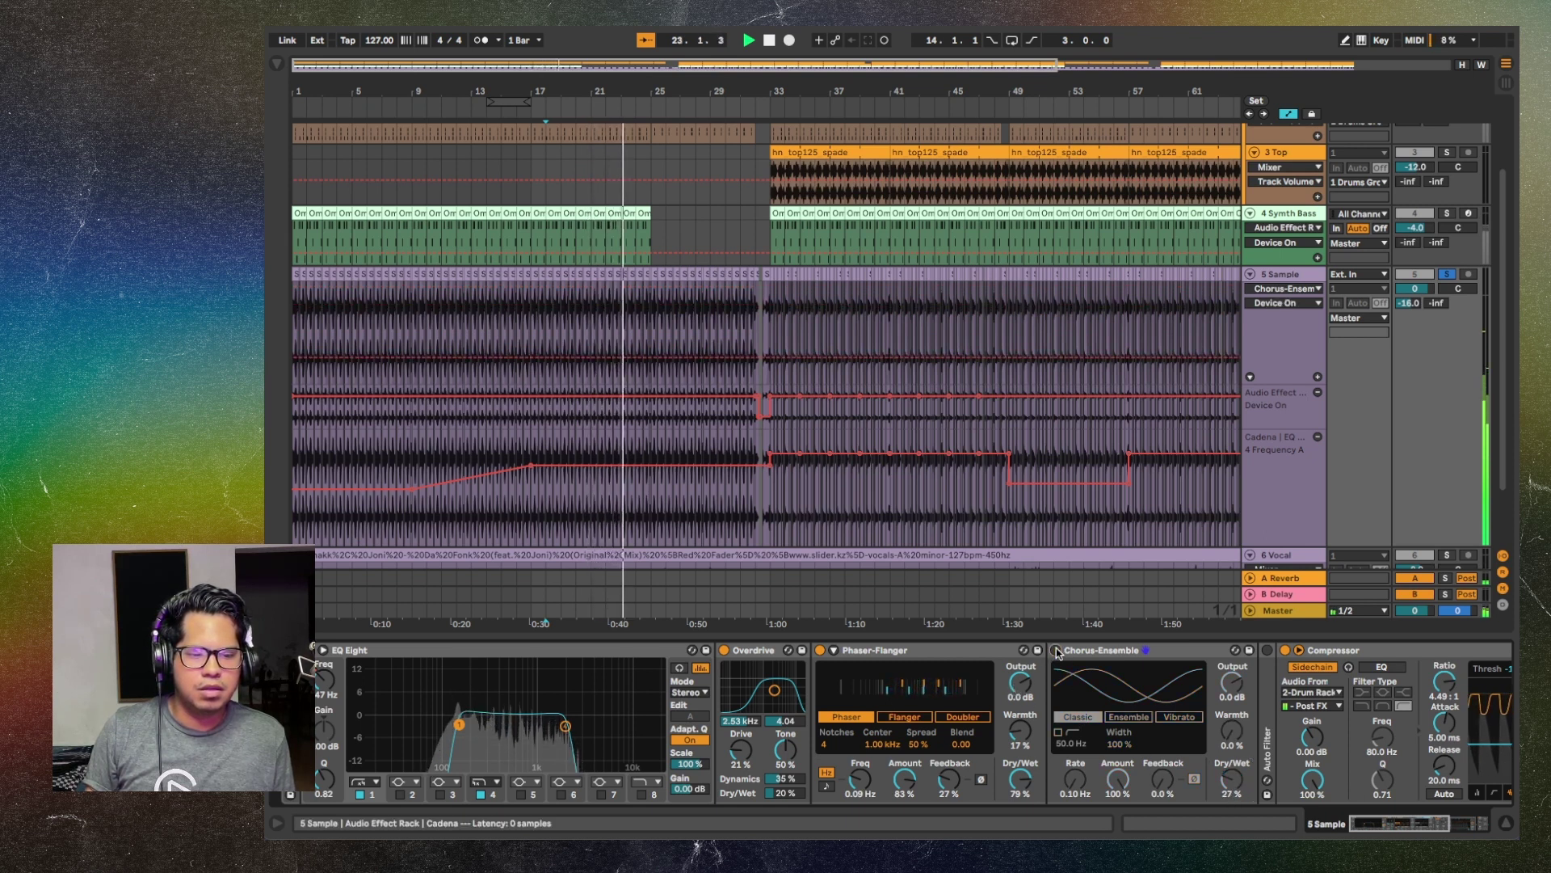
left_click(1055, 651)
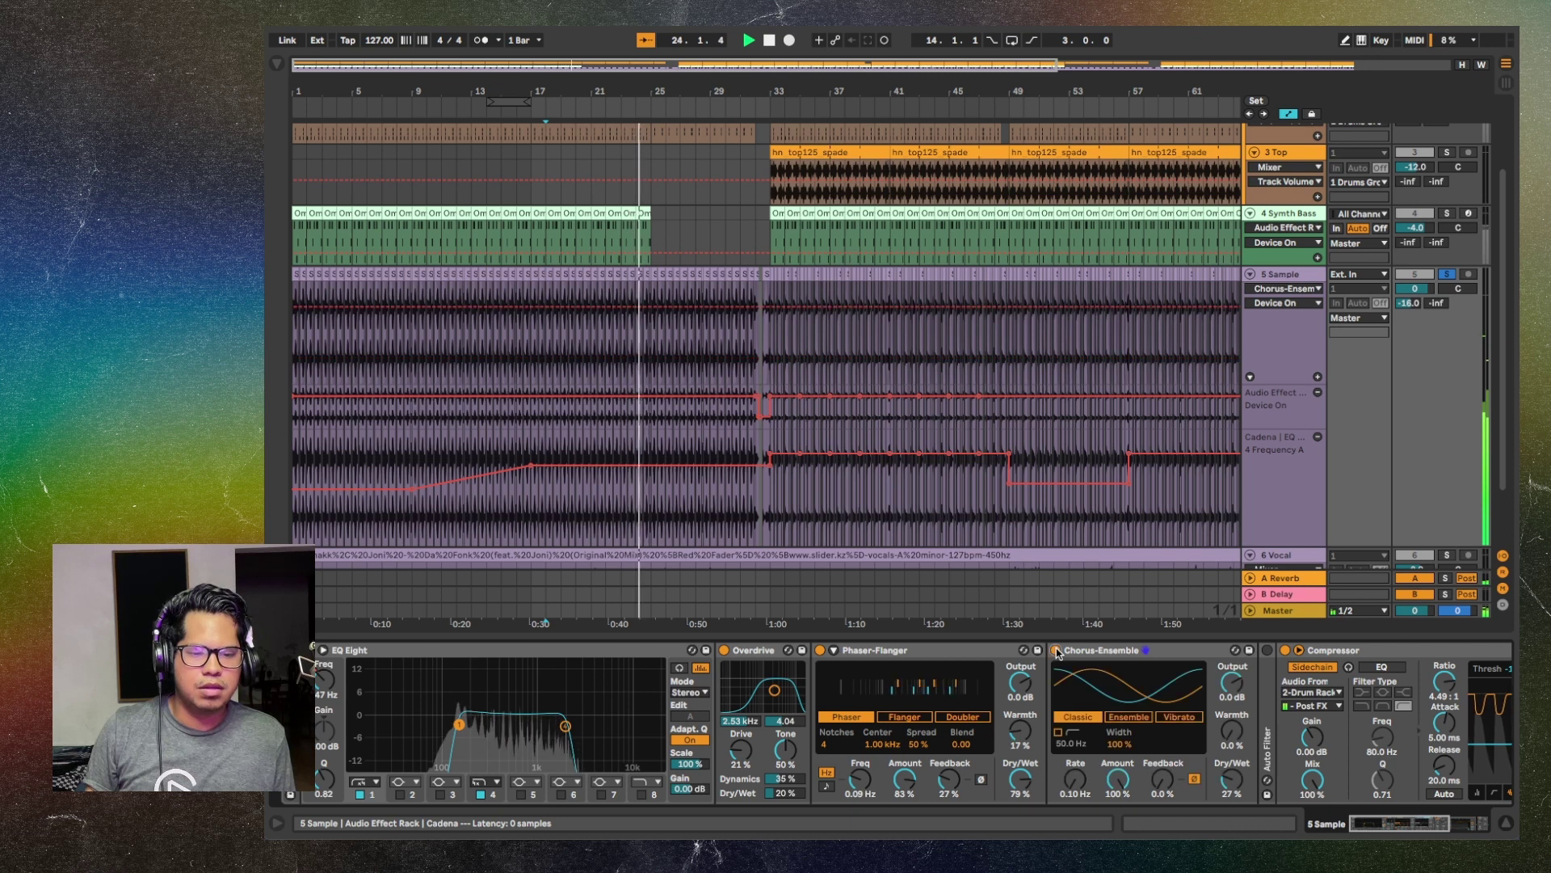
key("space")
Expand the Sample track's Auto Filter, turn it on, and examine its low-pass cutoff
scroll(1189, 723, "right", 2)
double_click(1188, 725)
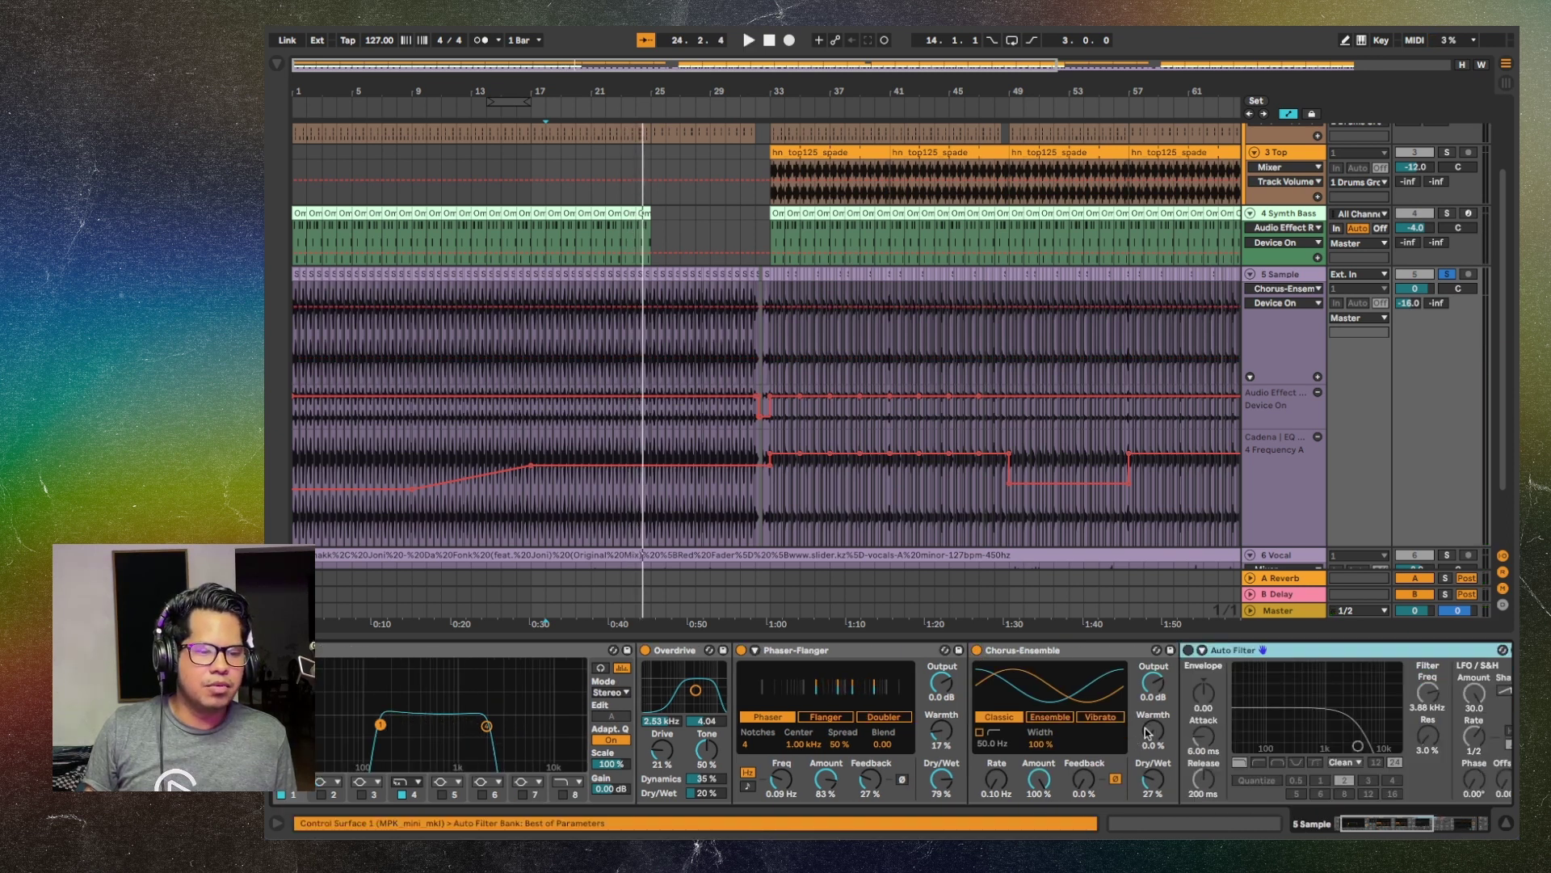
left_click(1014, 650)
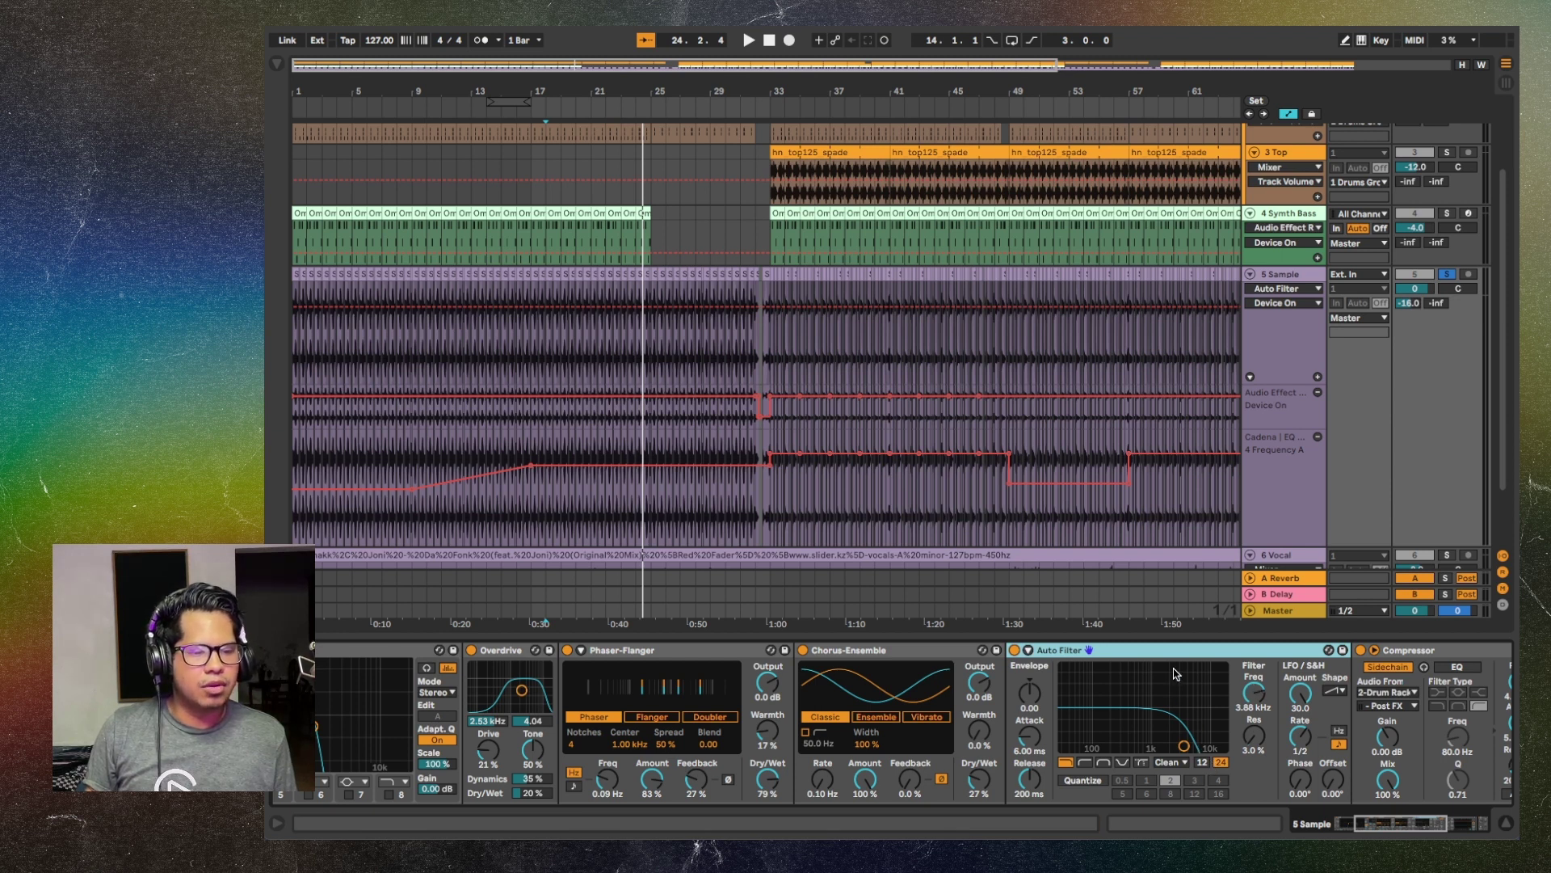
left_click(1183, 740)
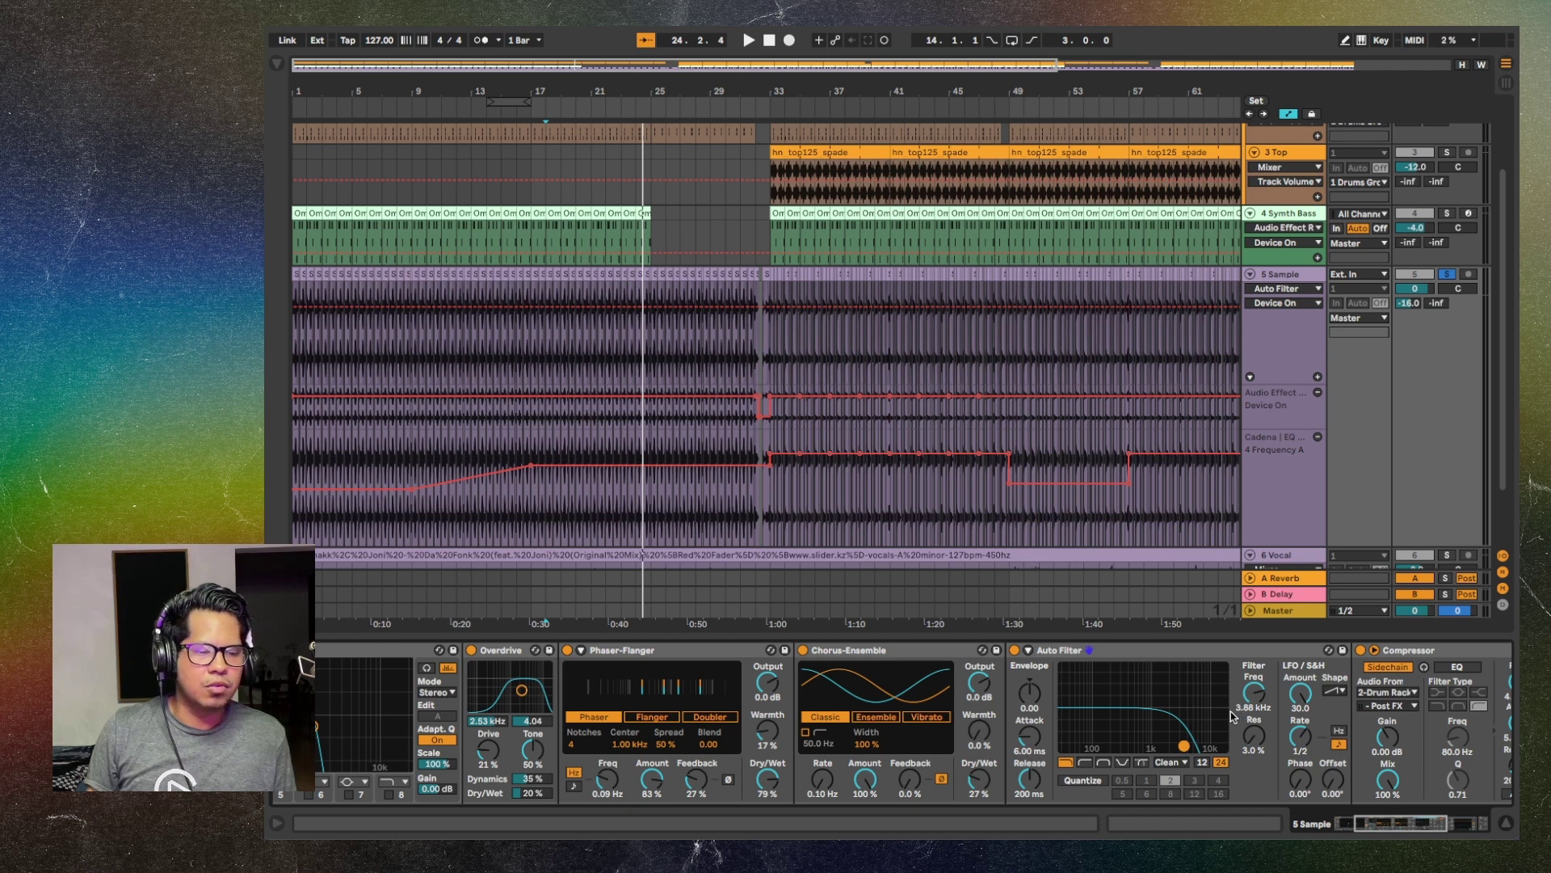